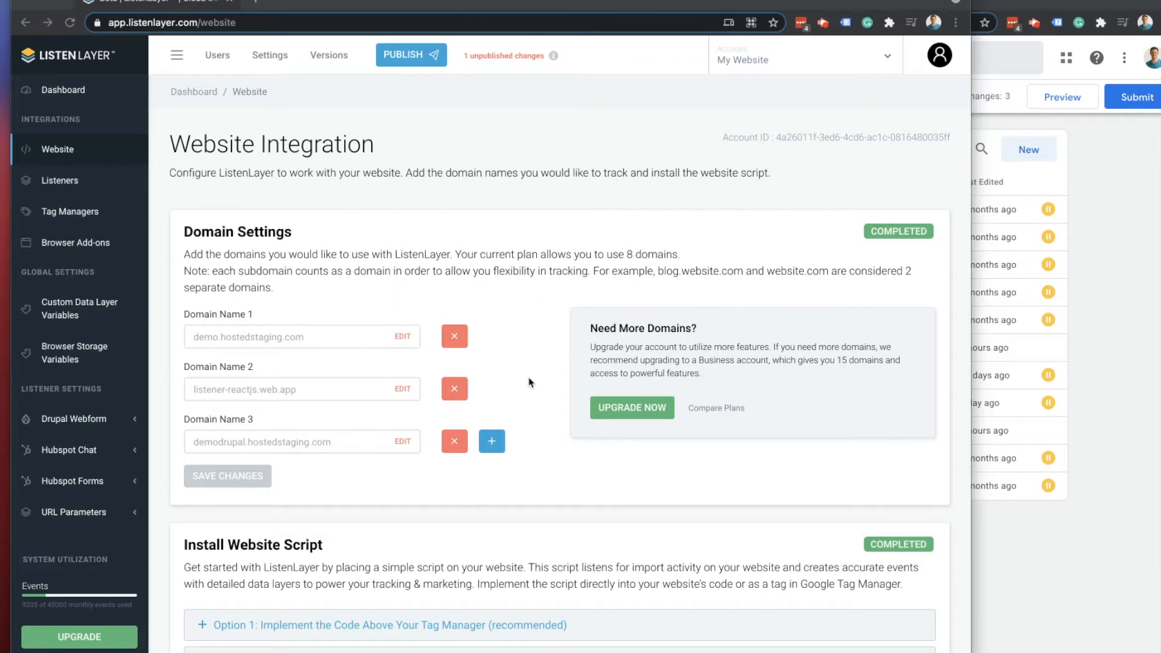
- Expand the Install Website Script option for implementing the code inside Google Tag Manager and copy its script
scroll(529, 382, down, 1)
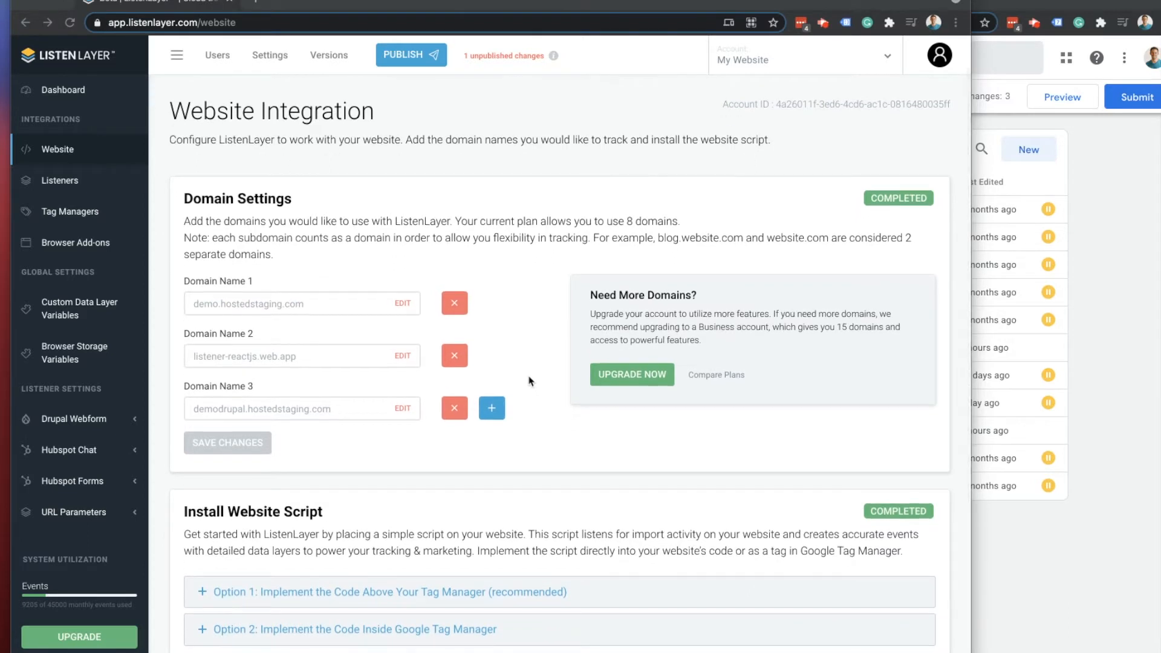
scroll(530, 381, up, 1)
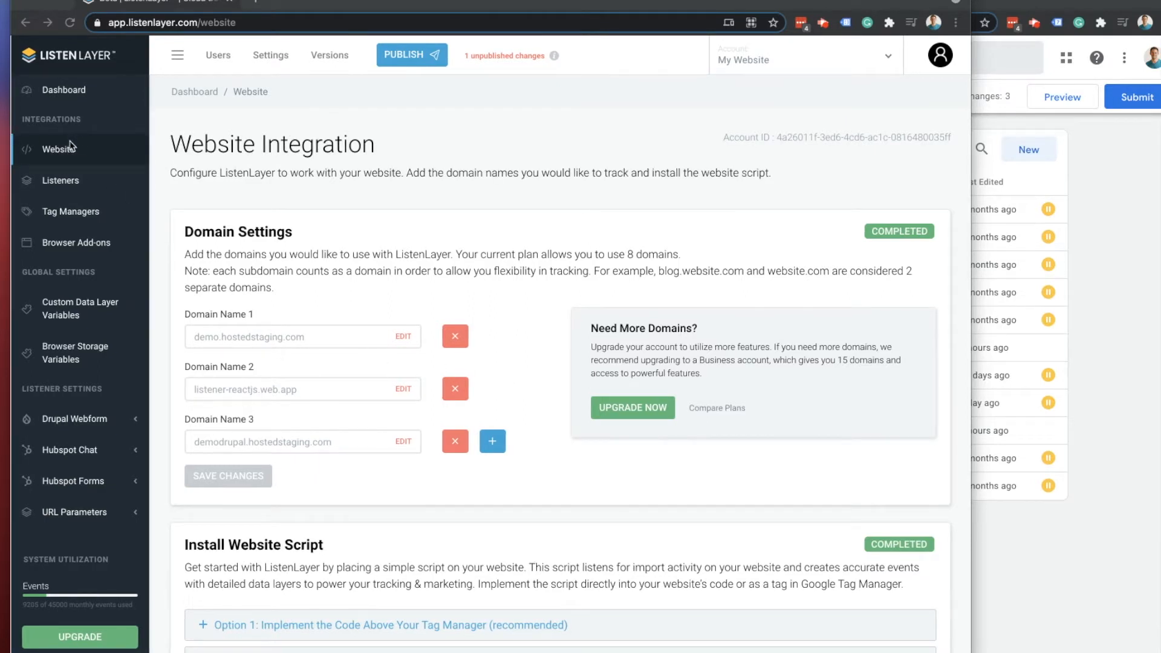
scroll(319, 357, down, 1)
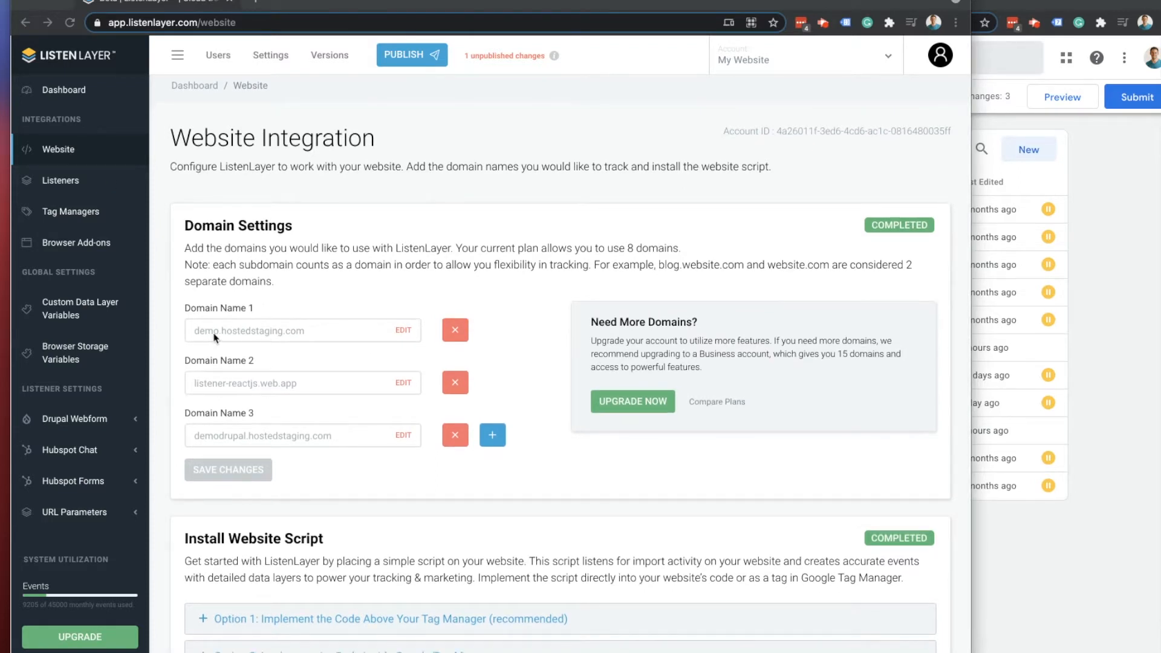
scroll(586, 396, down, 3)
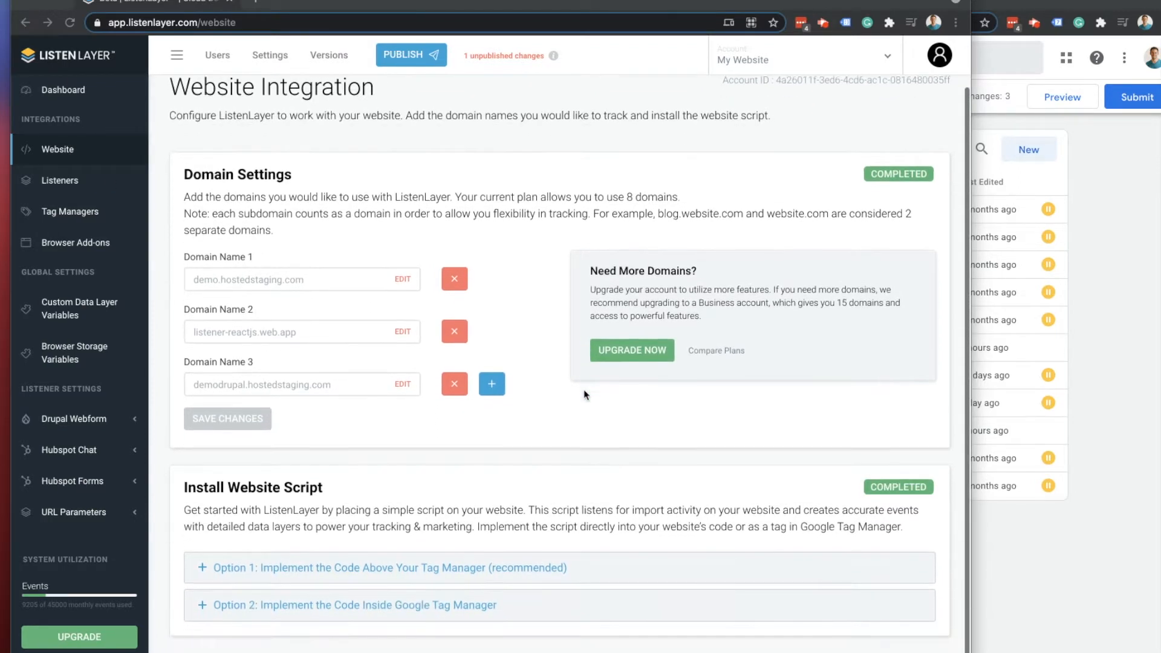
click(216, 586)
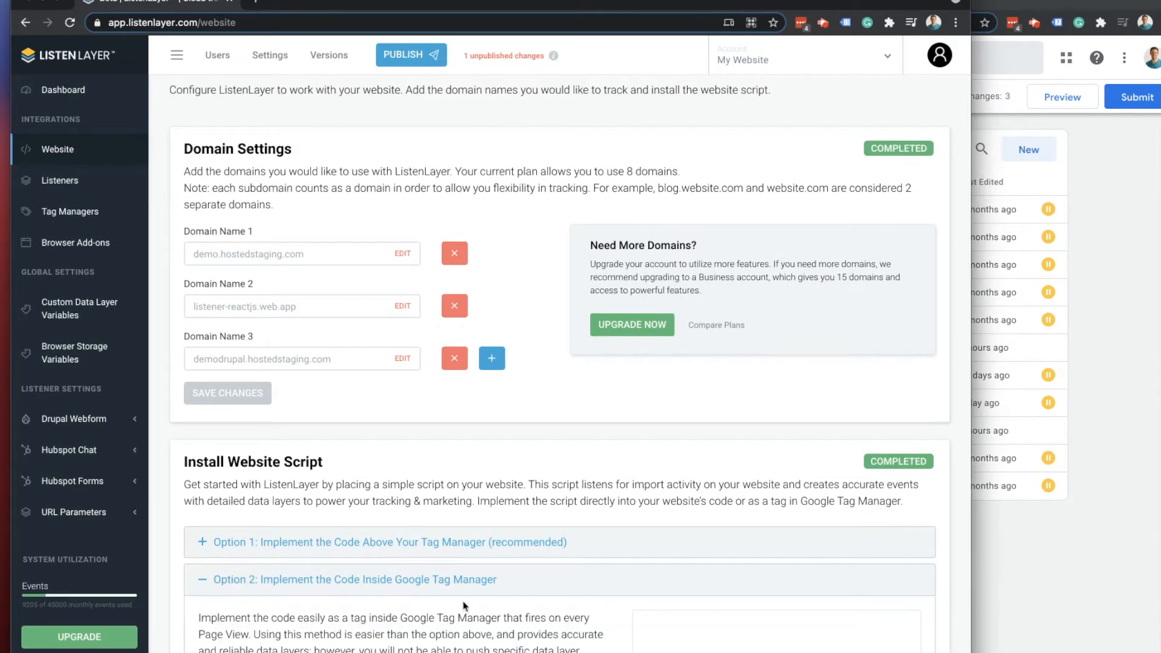
scroll(529, 580, down, 5)
click(593, 567)
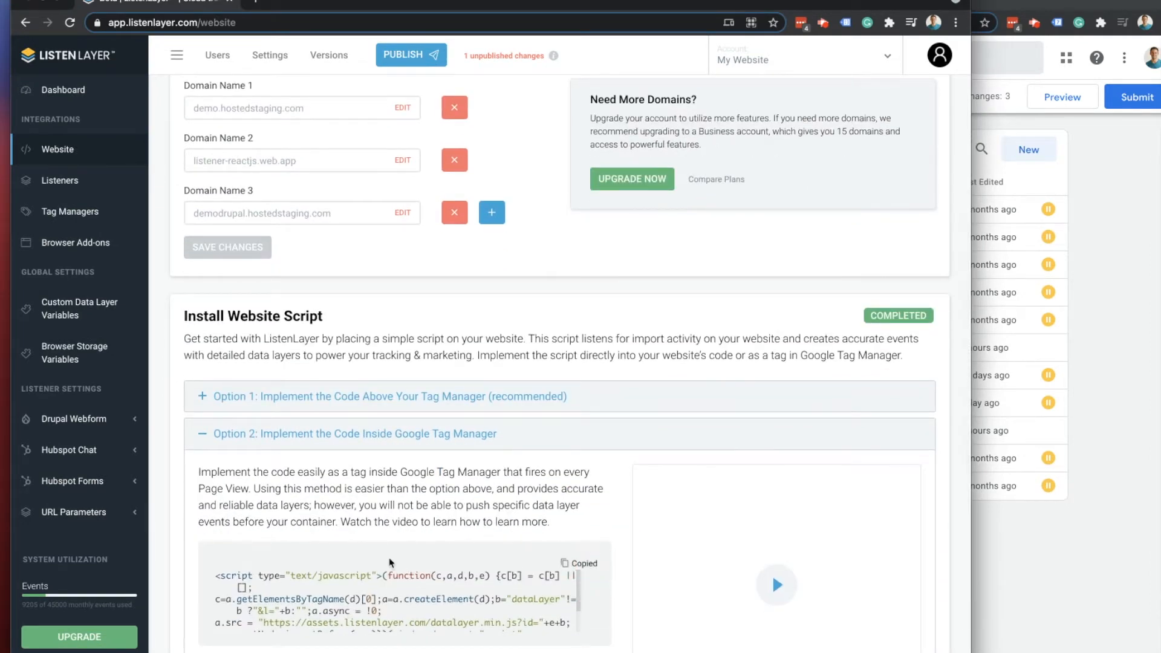
- Switch to Google Tag Manager and review the ListenLayer tag's custom HTML and firing trigger, leaving the tag unchanged
click(1041, 558)
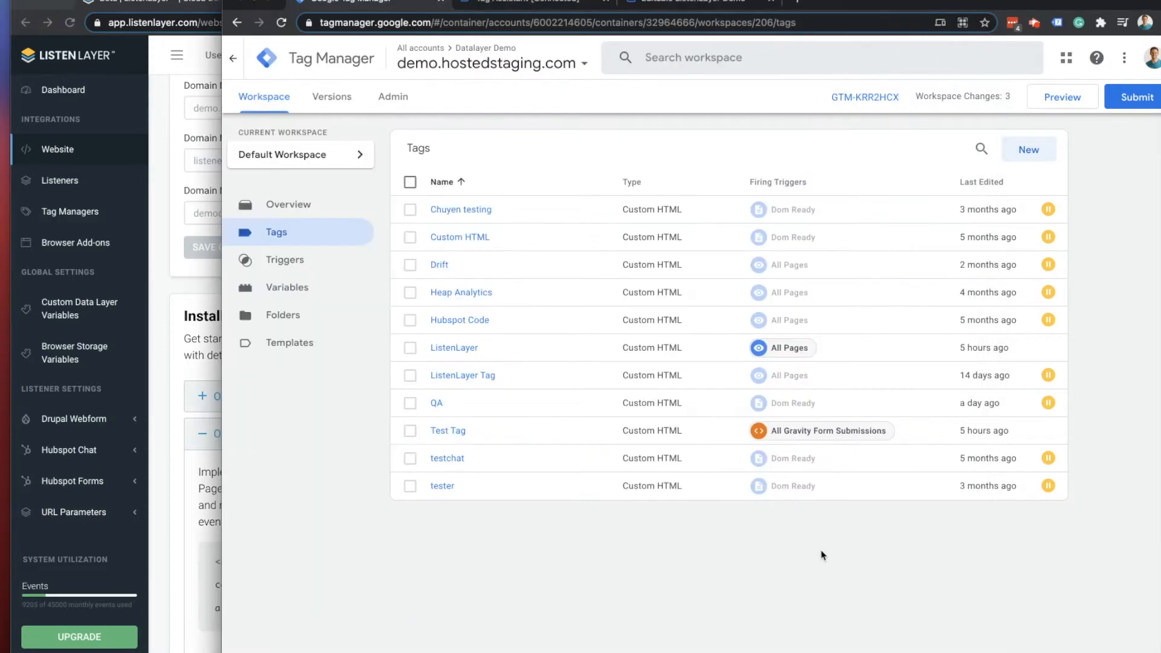
click(462, 351)
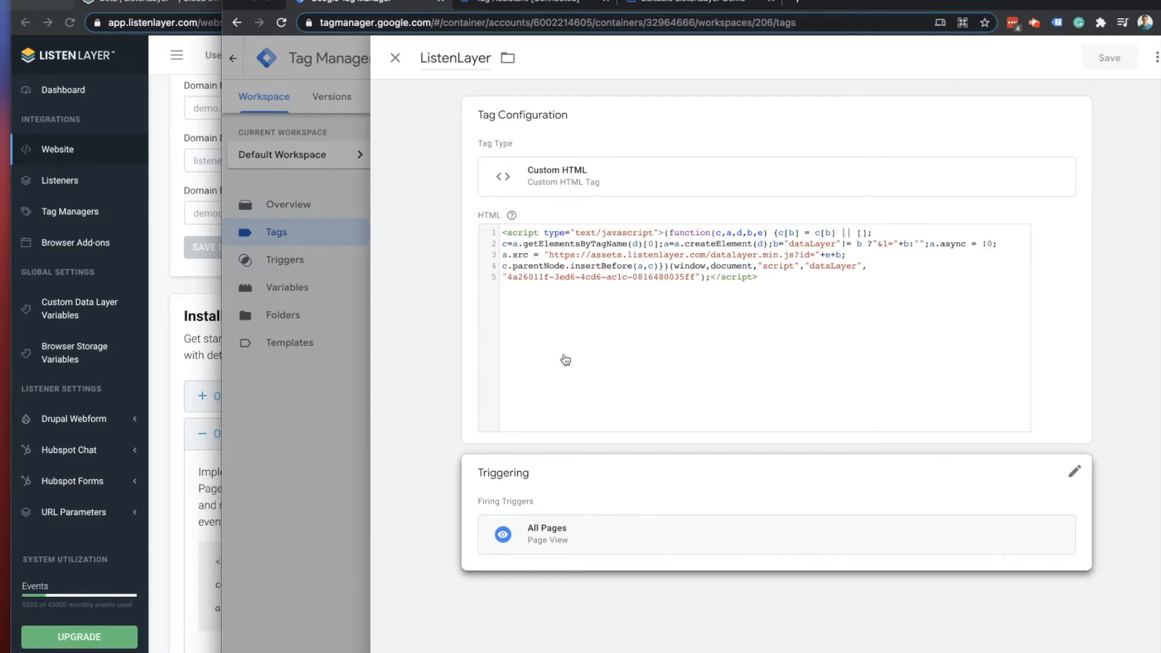
click(394, 59)
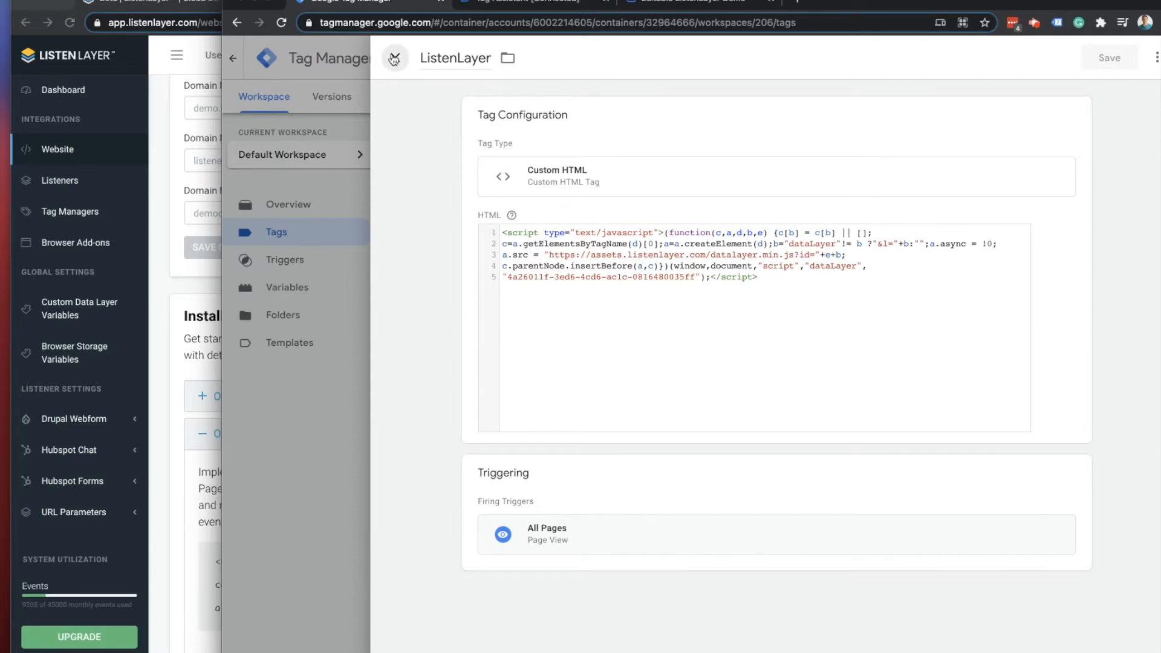
- Submit the workspace changes with the version name ListenLayer and publish them to the Live environment
click(1136, 95)
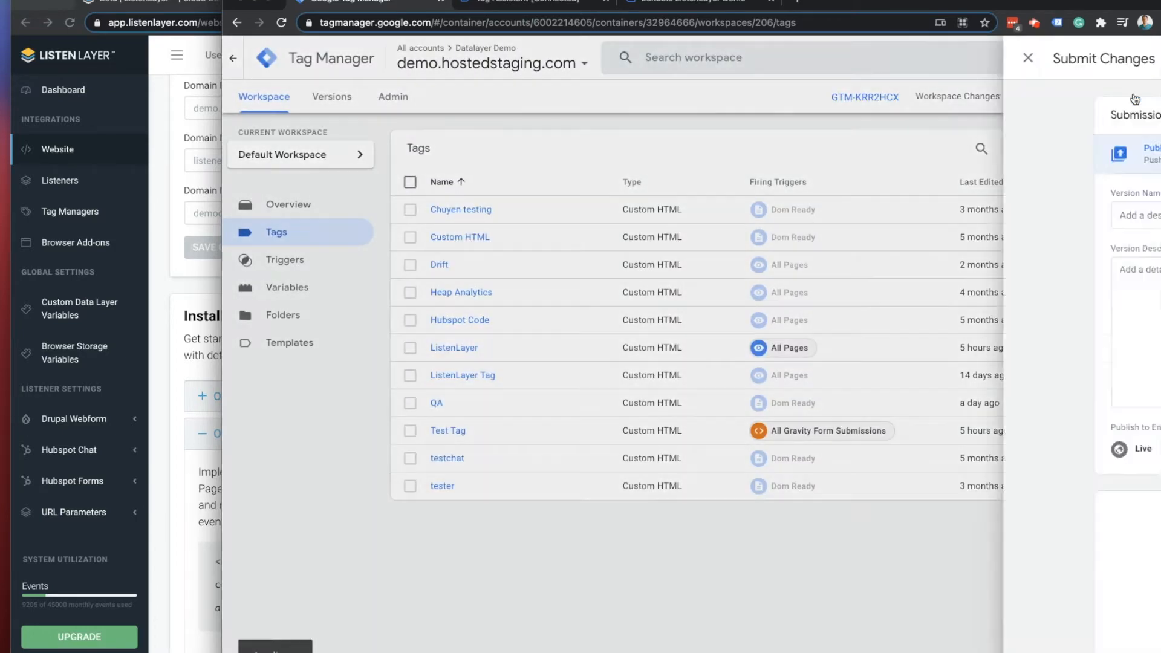
click(577, 216)
text(ListenLayer)
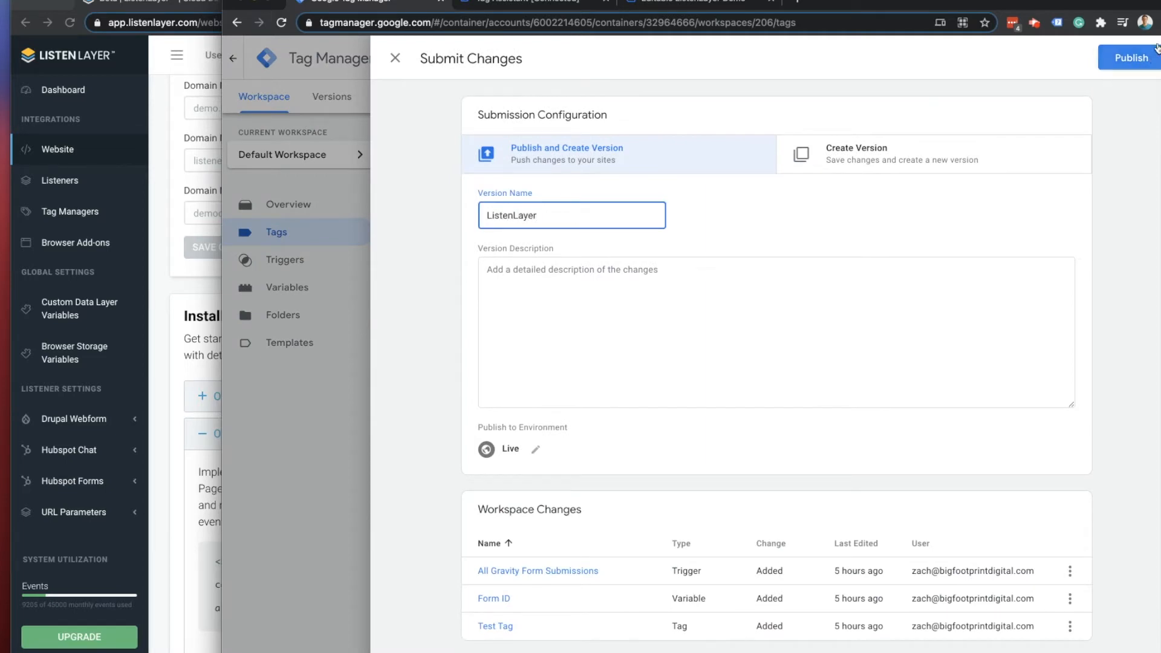
click(1129, 59)
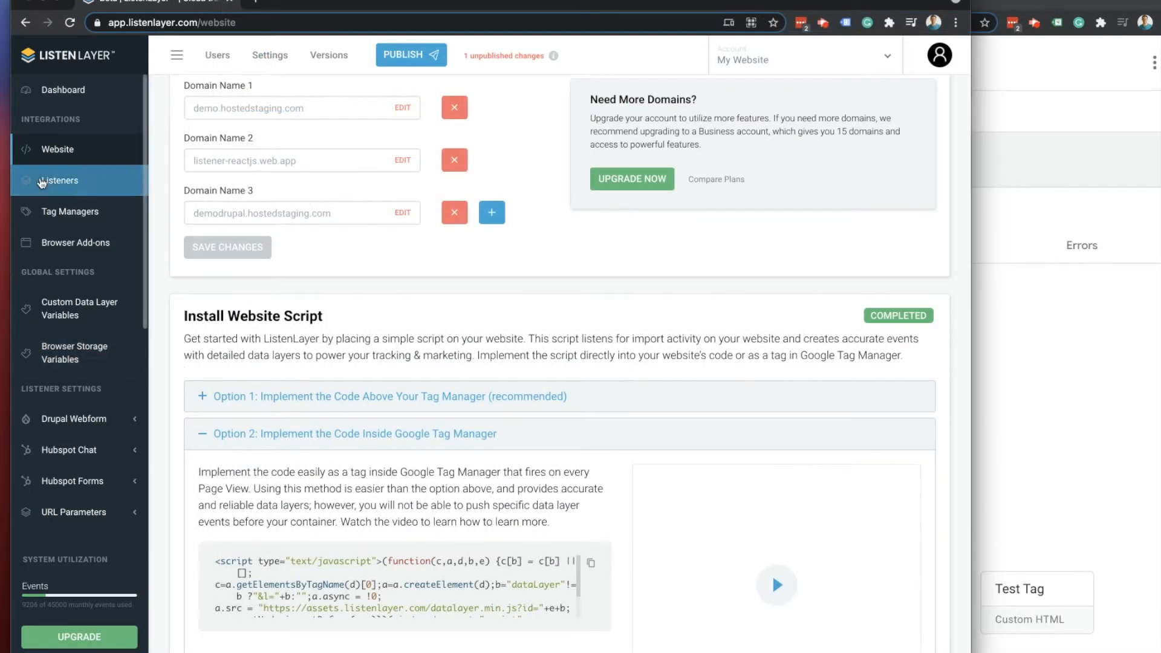
- Switch to ListenLayer and filter the available listeners by "Gravit"
click(41, 182)
click(233, 236)
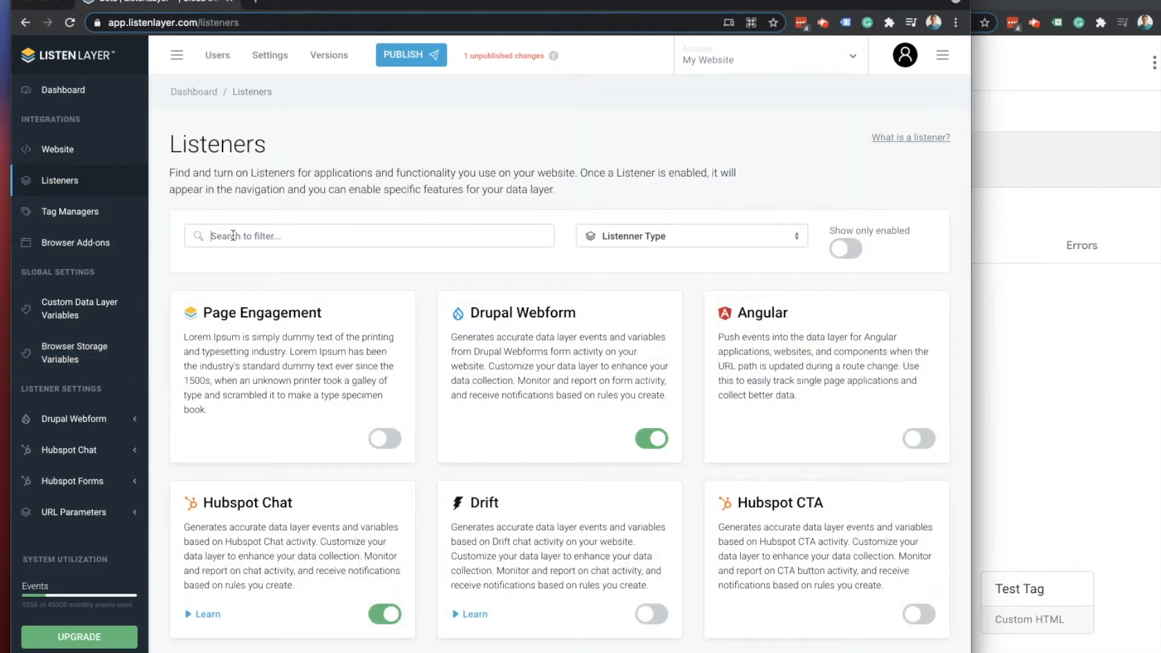
text(Gravit)
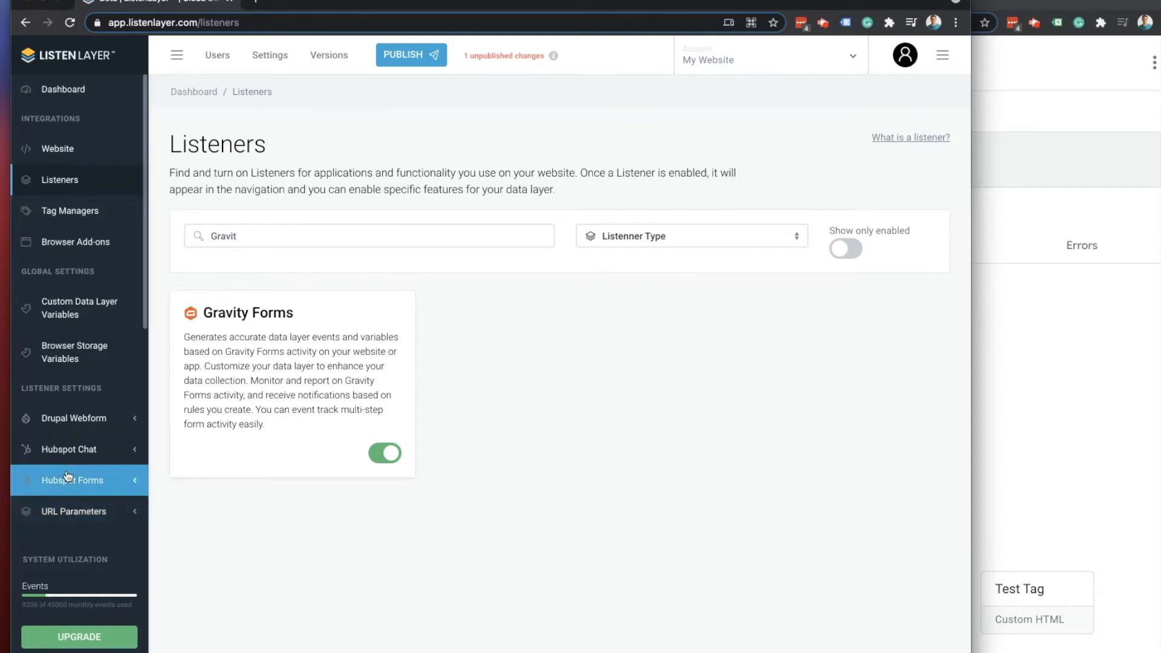
- Review the Form Activity features of the Gravity Forms listener, followed by its event settings
scroll(68, 476, down, 2)
click(63, 429)
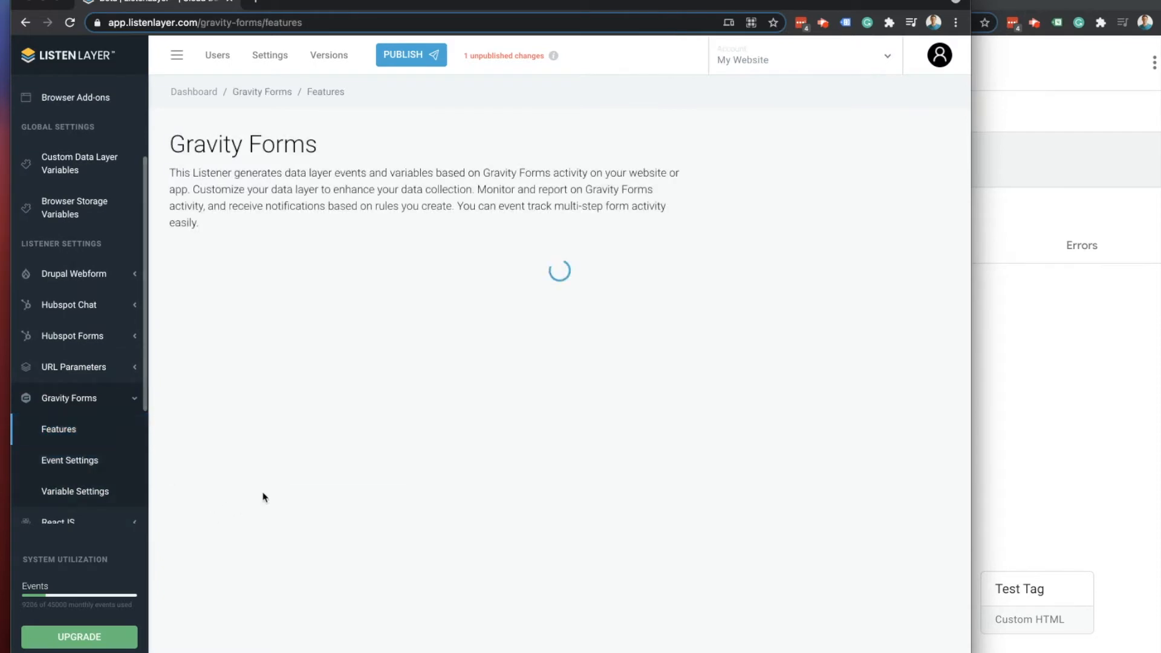
click(278, 272)
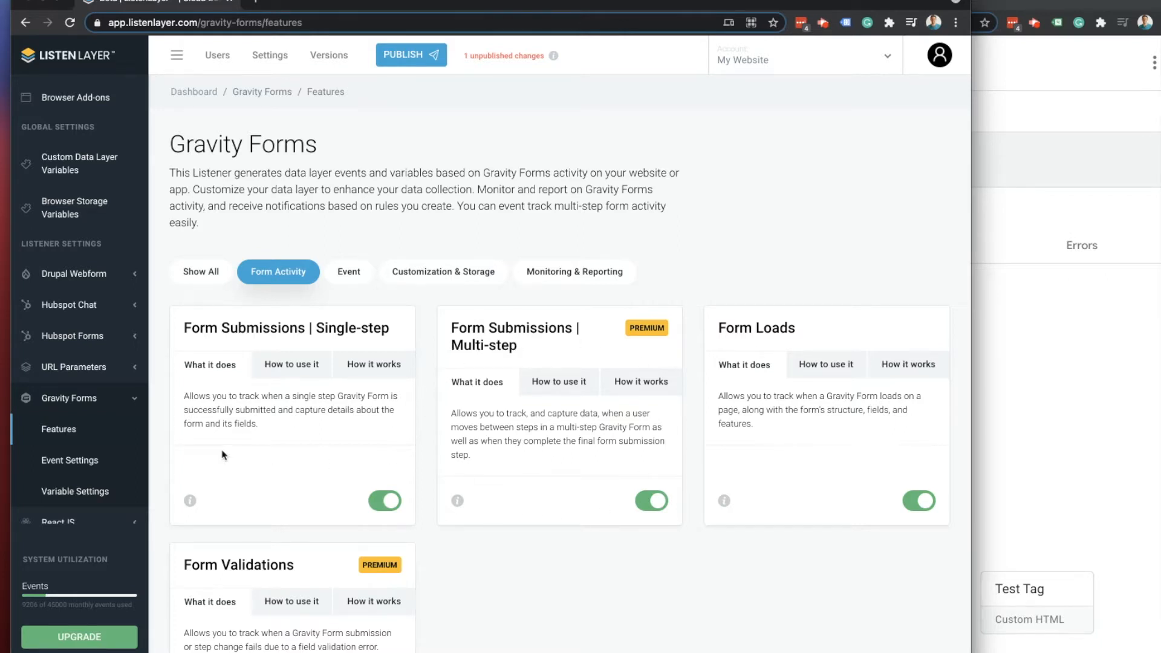
click(63, 464)
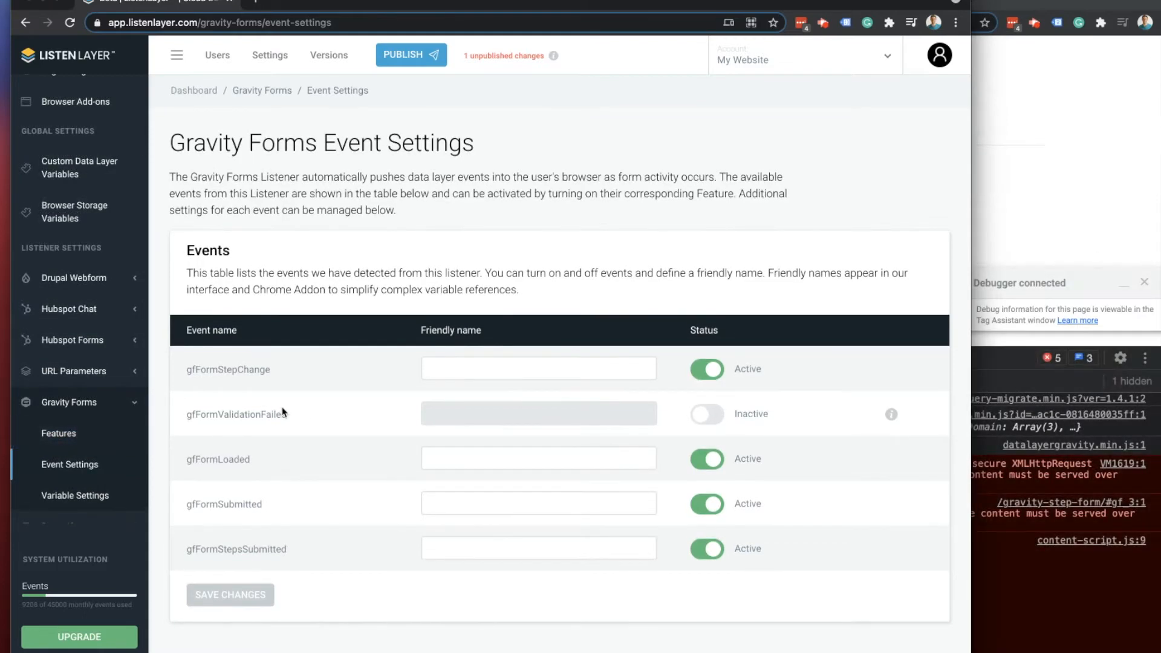
- Publish the unpublished ListenLayer changes as a version named Multi Step
click(402, 54)
click(461, 186)
text(Multi Step)
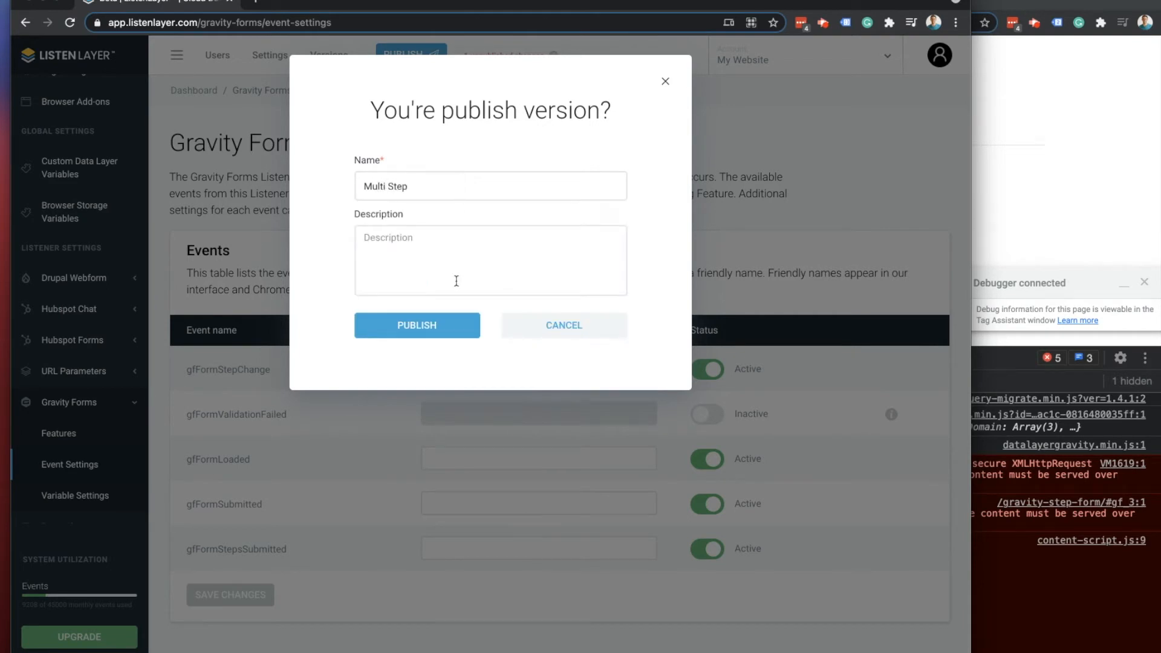
click(427, 324)
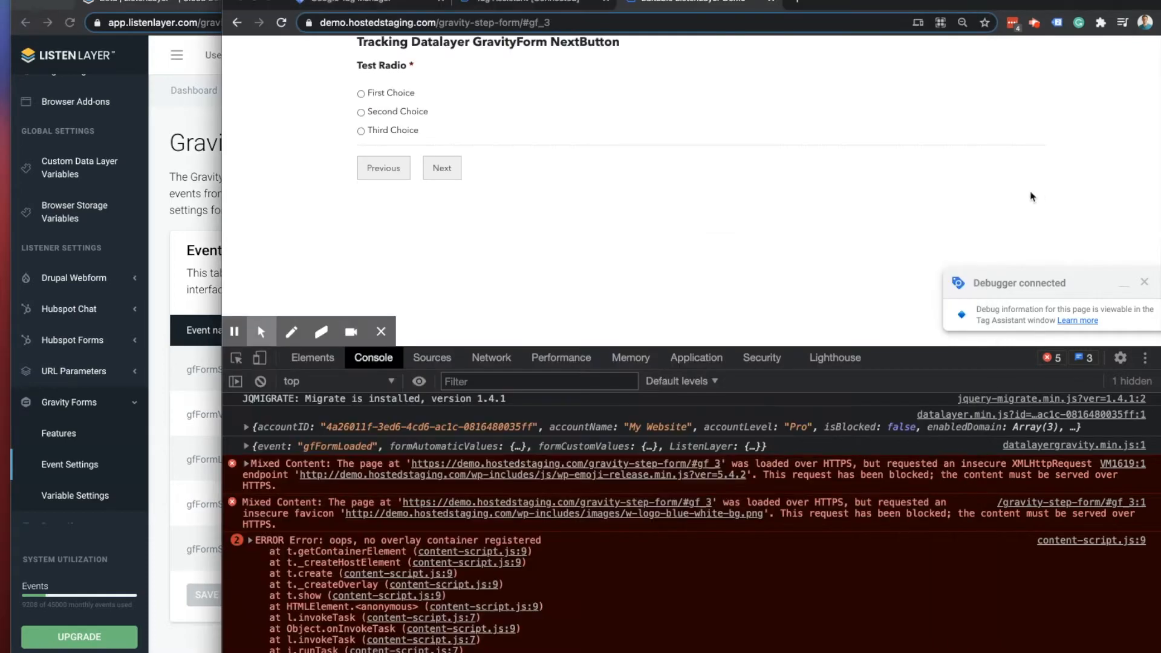
- Switch to Google Tag Manager, restart Preview for the container and bring up the demo.hostedstaging.com page in debug mode
click(1034, 197)
click(498, 5)
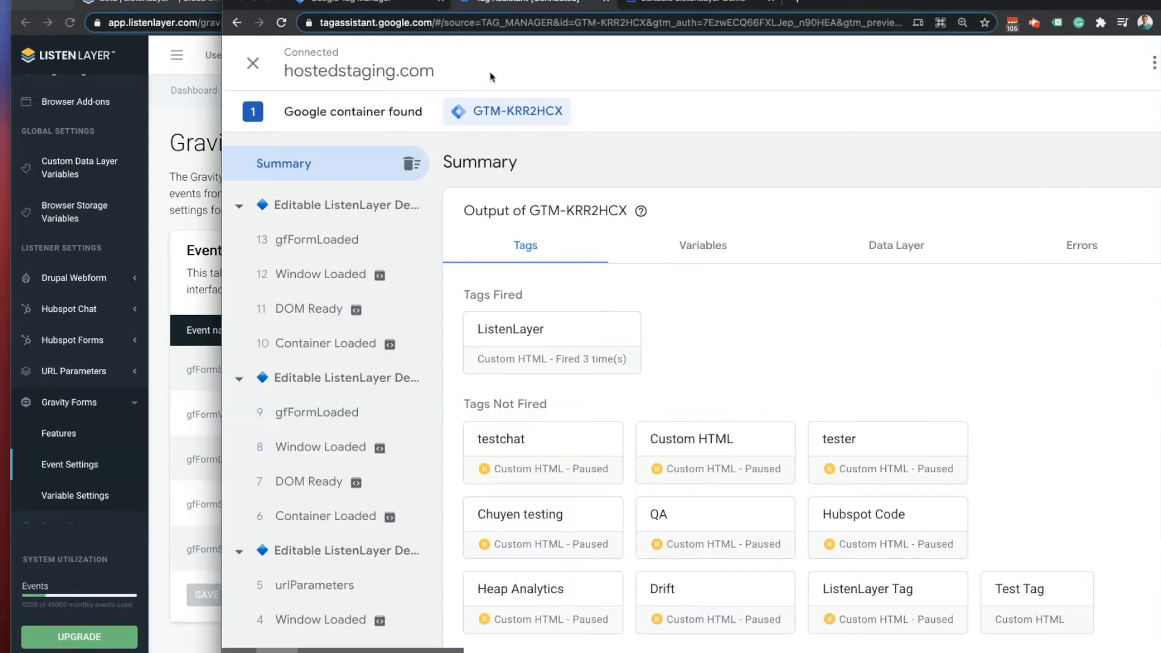
click(390, 4)
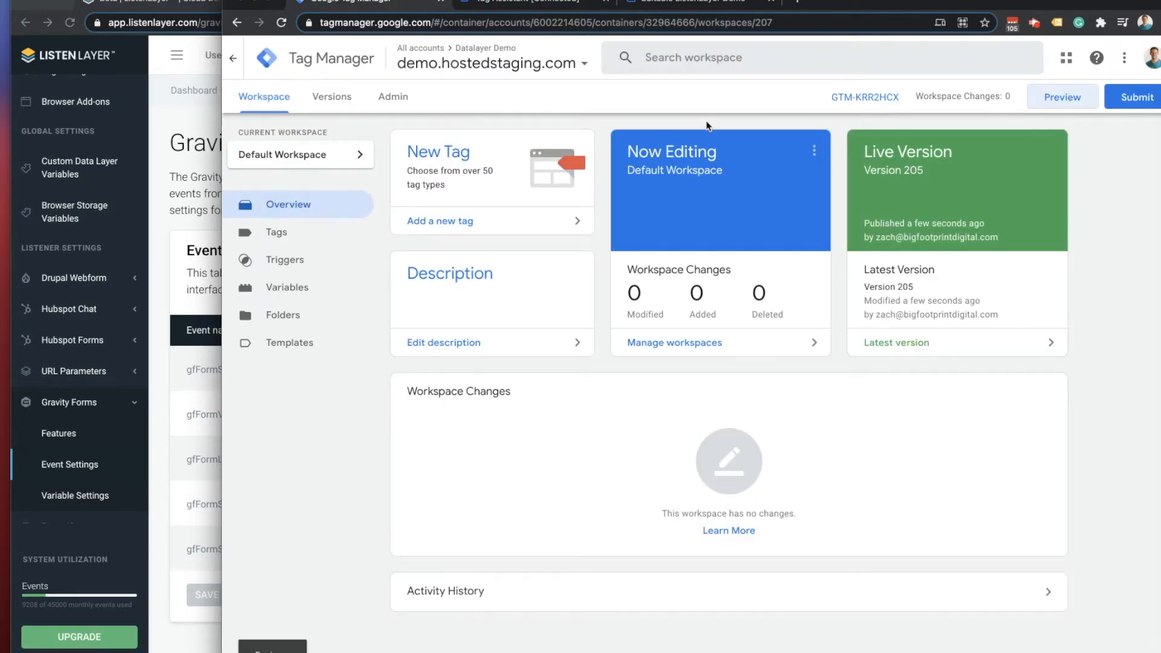
key(ctrl+Tab)
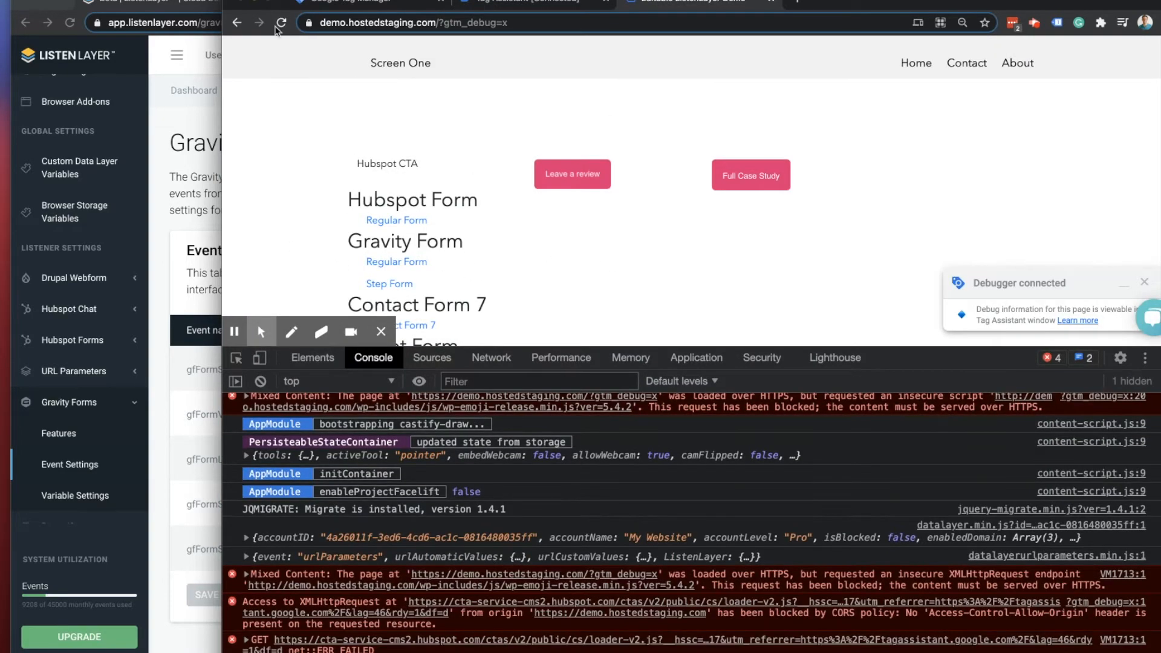
- Reload the demo site, then expand the gfFormLoaded event in the console on the Gravity step form page
right_click(276, 28)
click(299, 82)
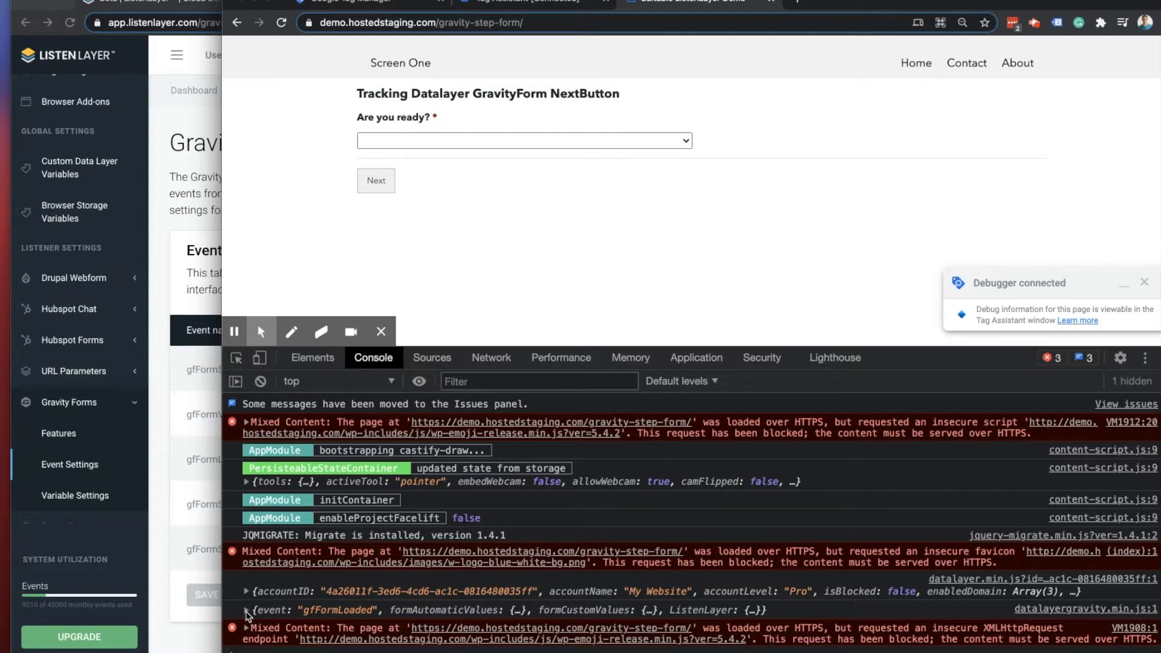
click(246, 611)
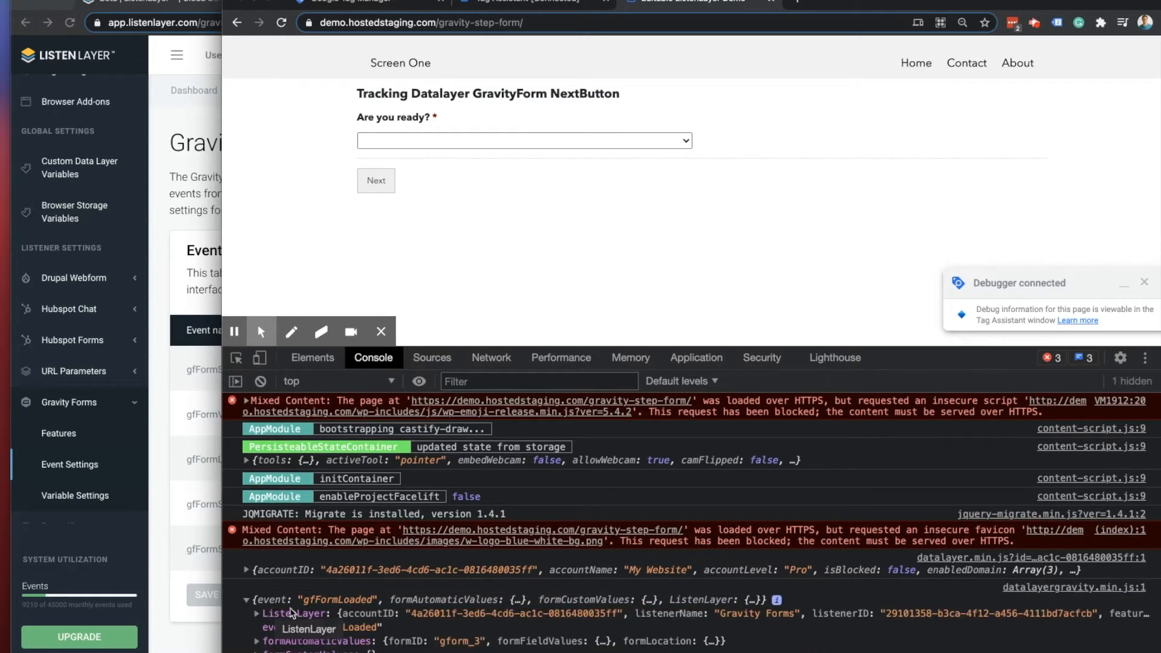
- Switch to ListenLayer and check which Gravity Forms form activity features are enabled
click(162, 520)
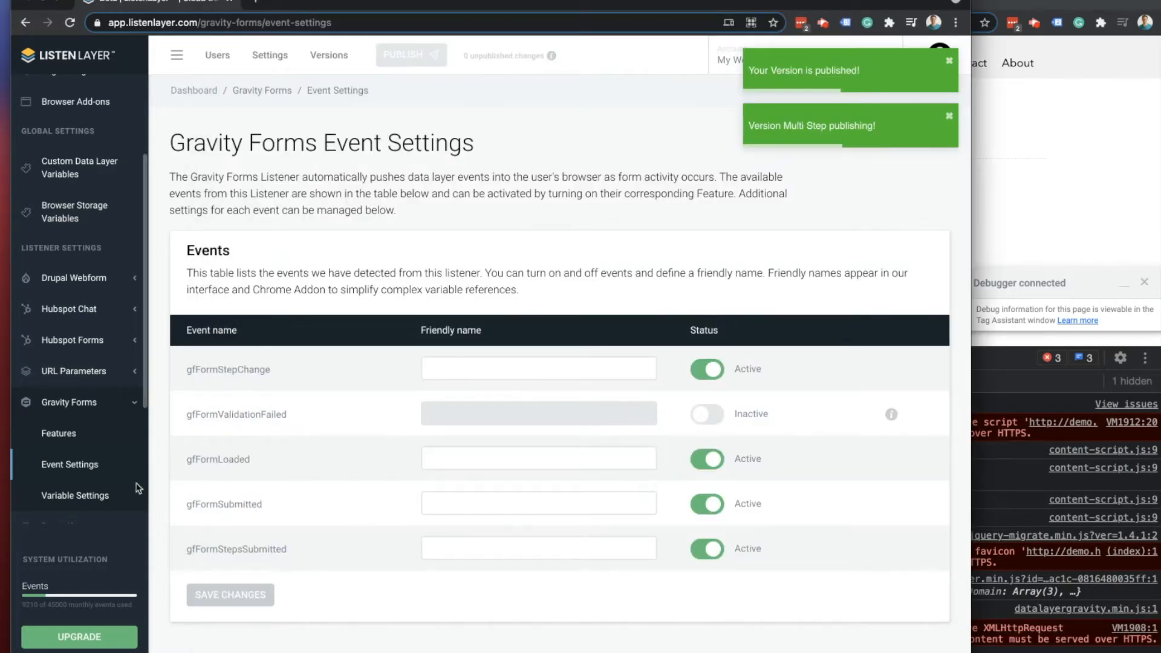
click(59, 433)
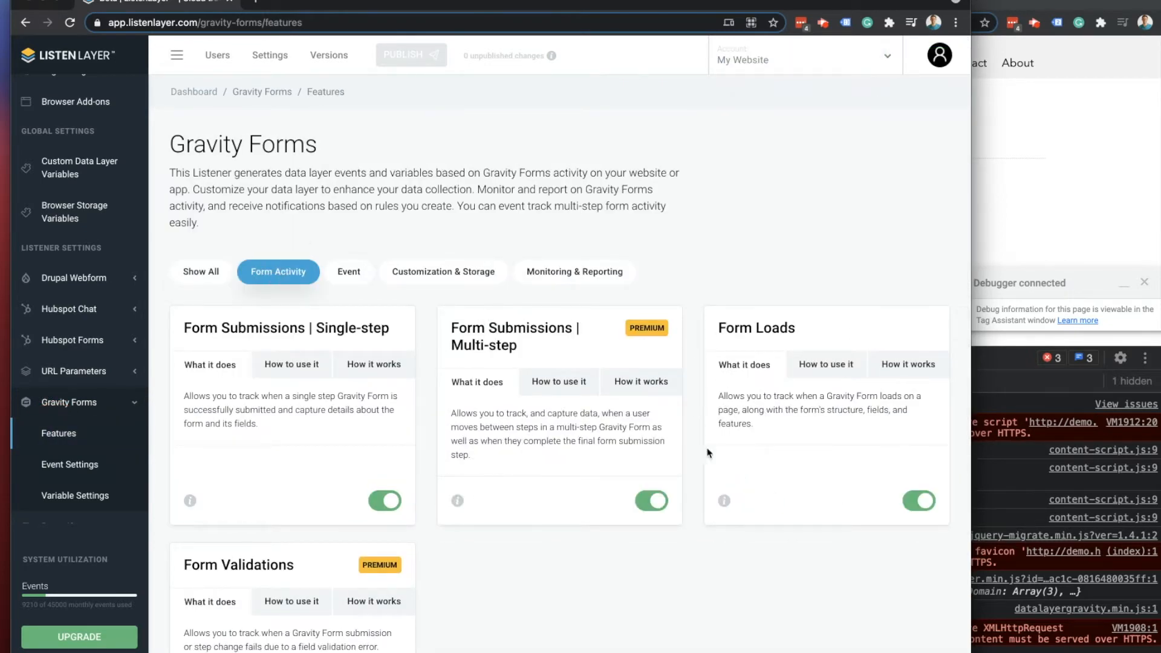
- On the demo step form, answer "Are you ready?" with First Choice, advance one step and expand the gfFormStepChange console event
click(1041, 222)
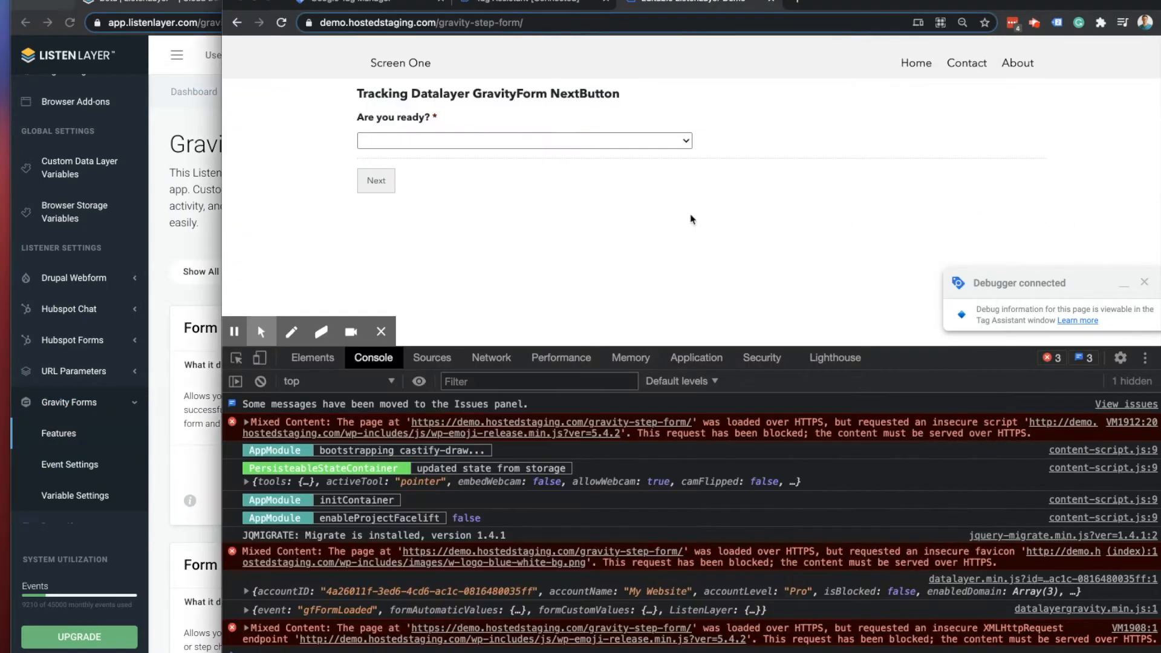
click(407, 142)
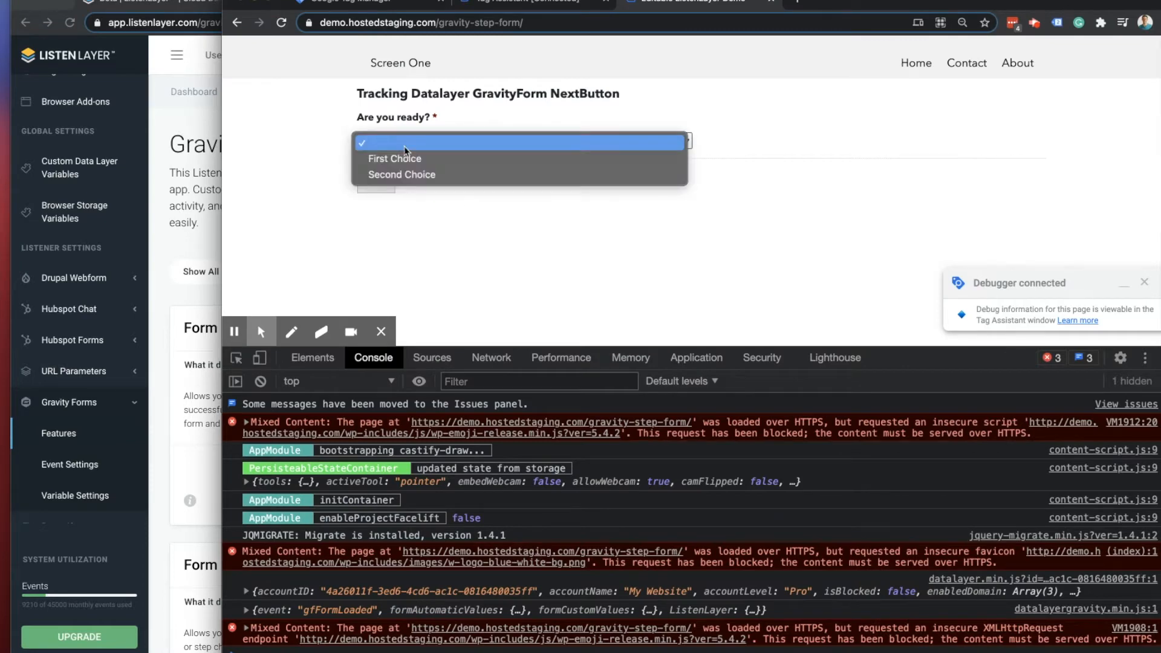
click(405, 159)
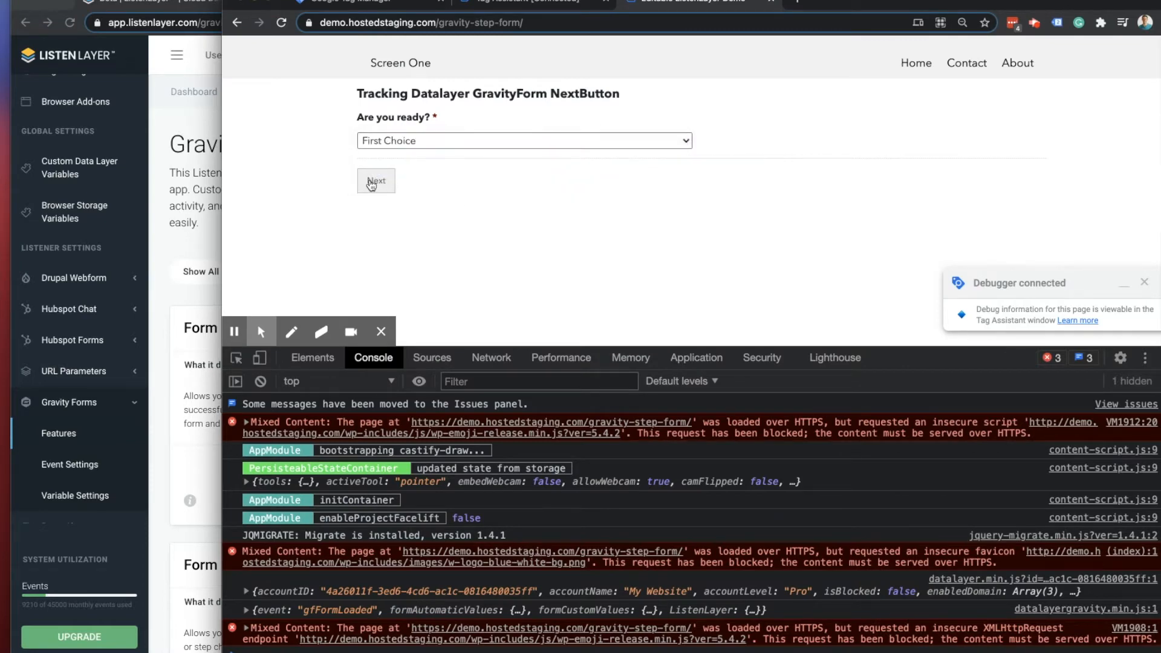
click(376, 181)
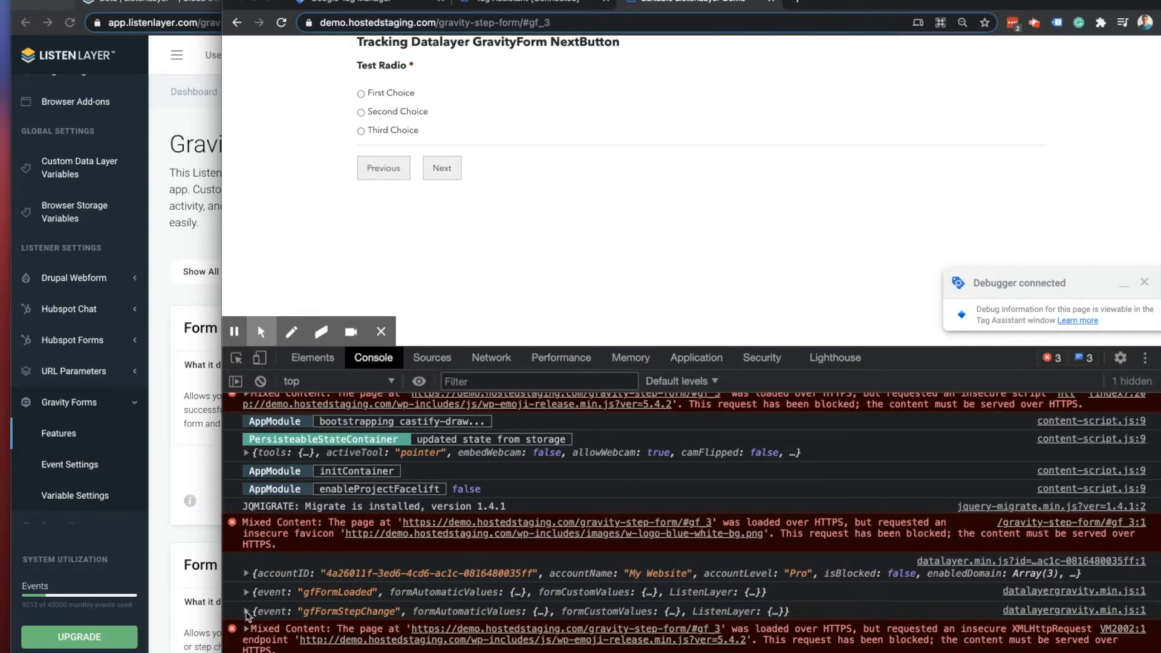
click(248, 612)
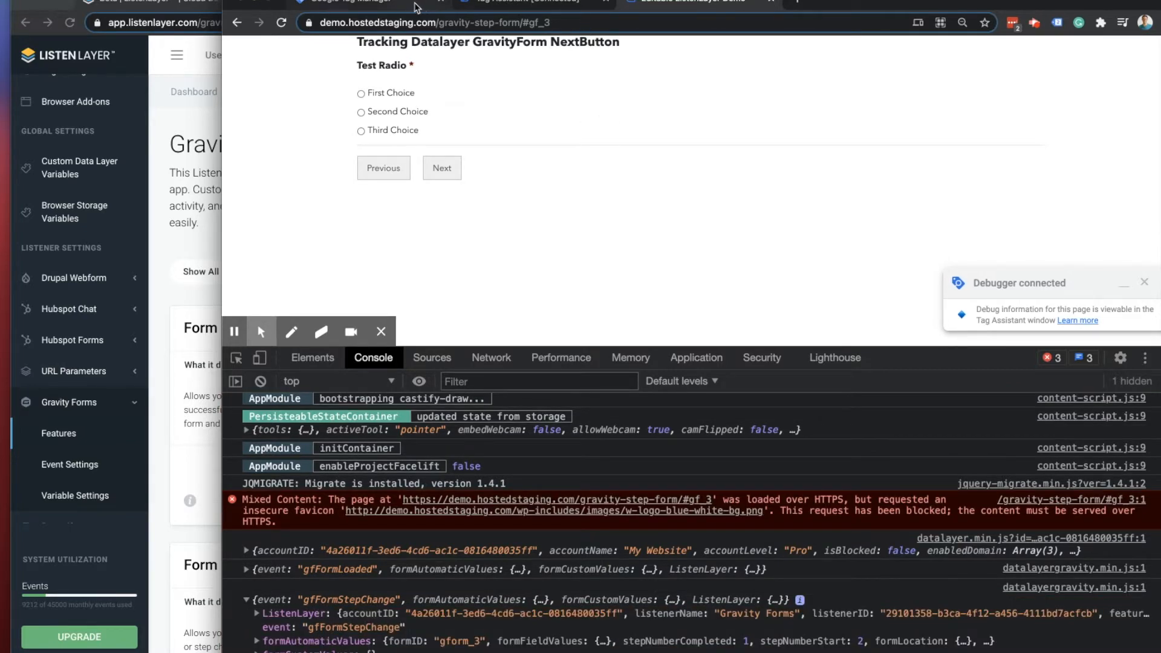
- Switch to Tag Assistant, continue the connected session and examine the full API call of the gfFormStepChange event
click(518, 5)
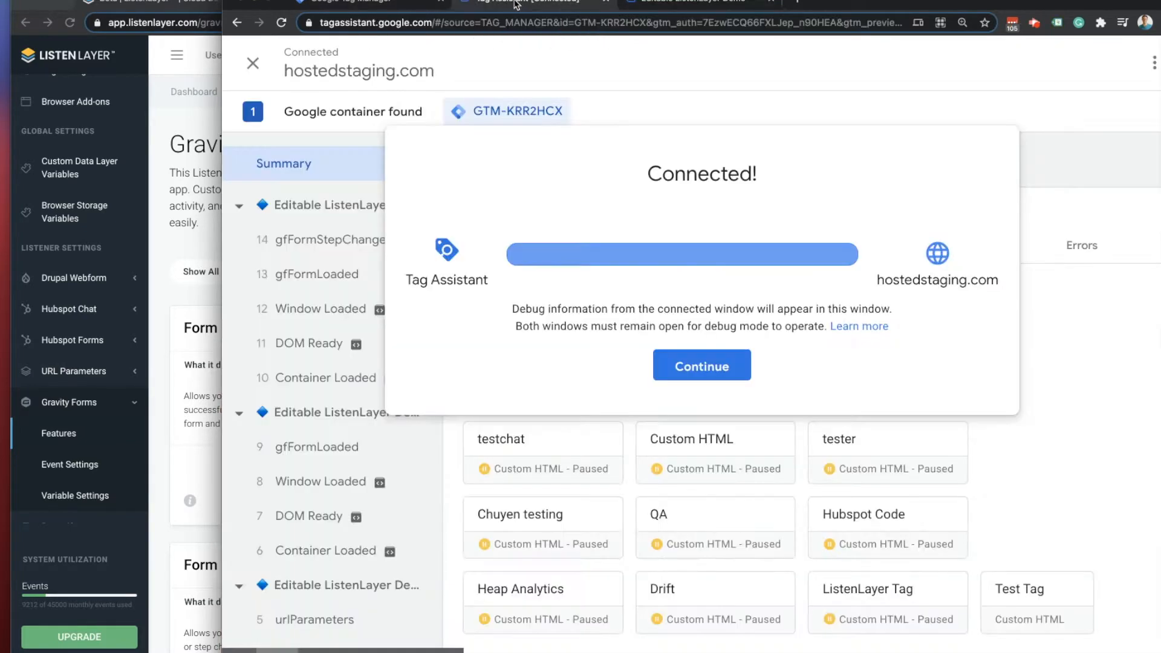
click(702, 370)
click(308, 250)
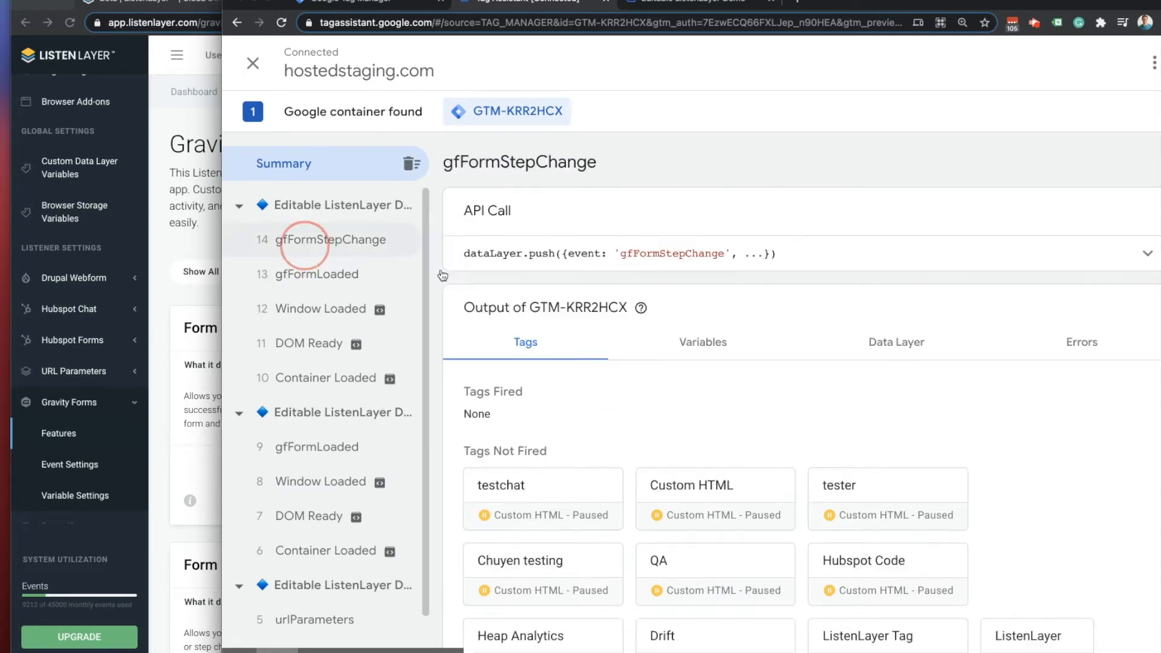
click(1007, 257)
drag(918, 3, 853, 3)
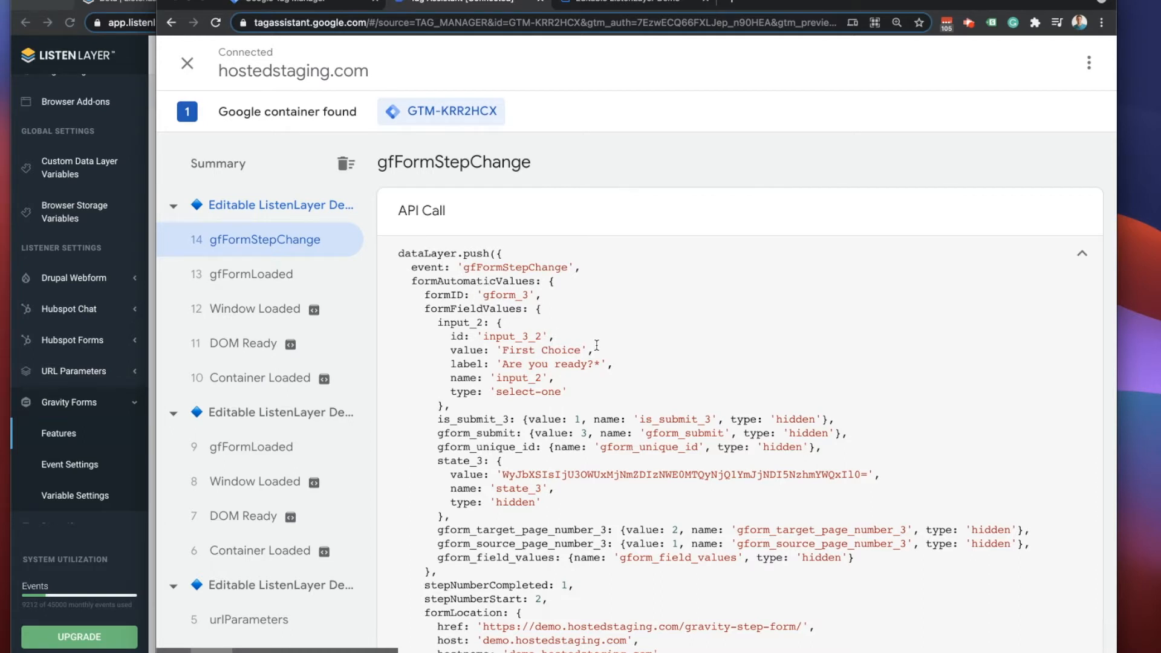
scroll(595, 345, down, 1)
scroll(580, 333, up, 1)
scroll(538, 446, down, 2)
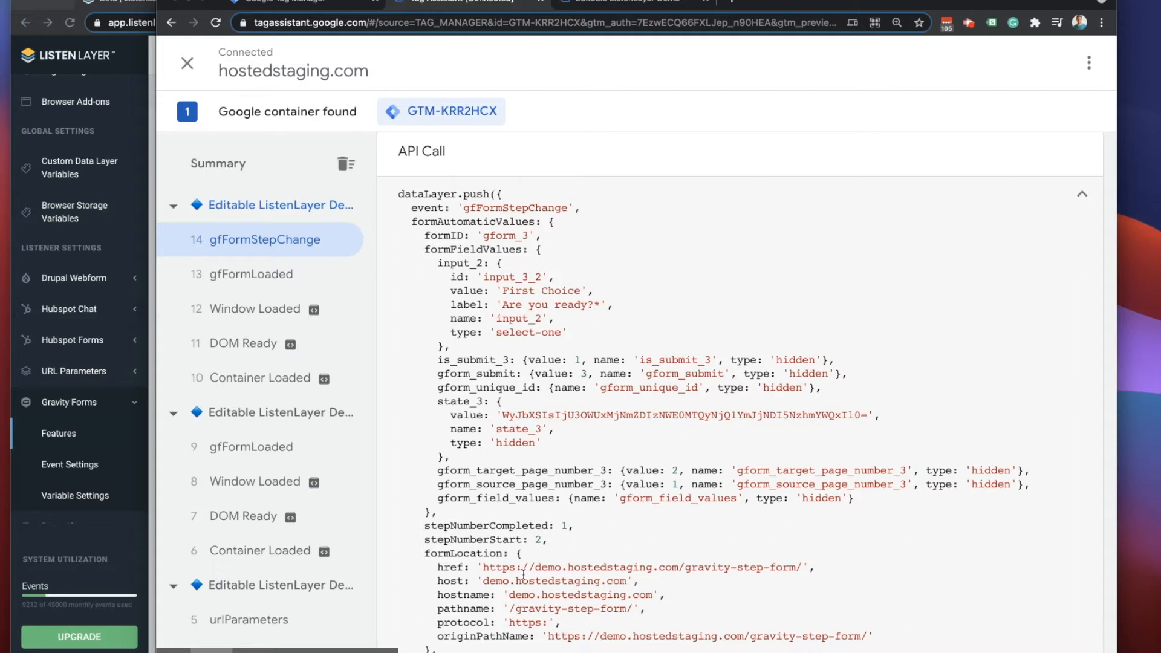
- Examine the remaining values of the gfFormStepChange API call, then check ListenLayer's Customization & Storage features for Gravity Forms
scroll(531, 554, down, 4)
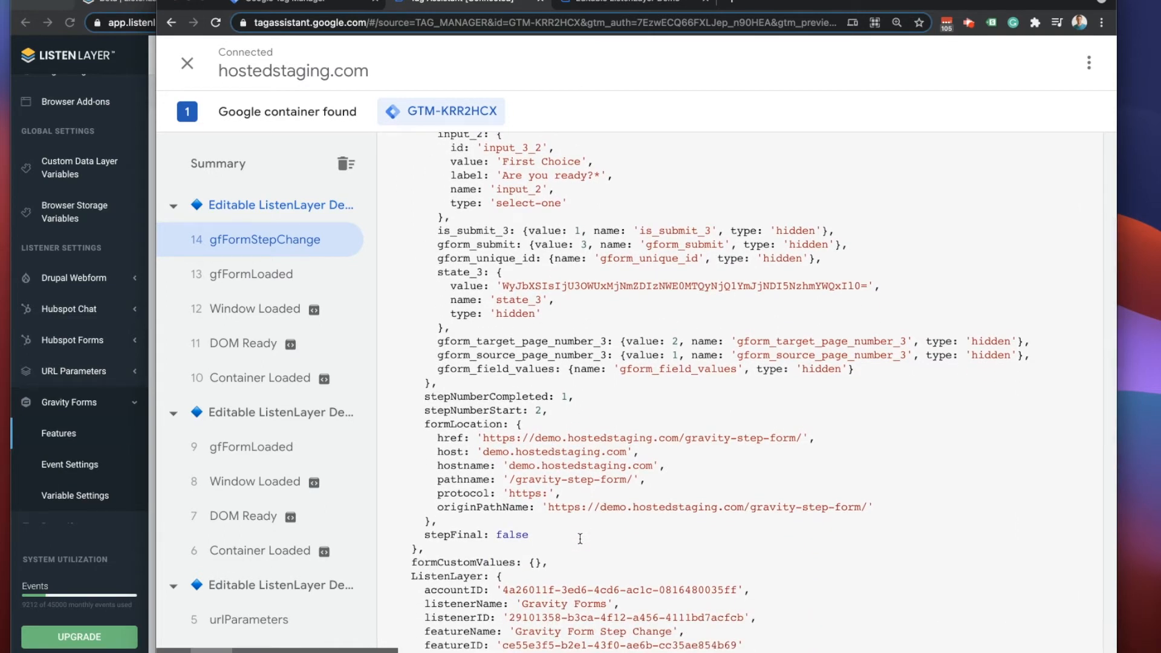
scroll(580, 539, up, 1)
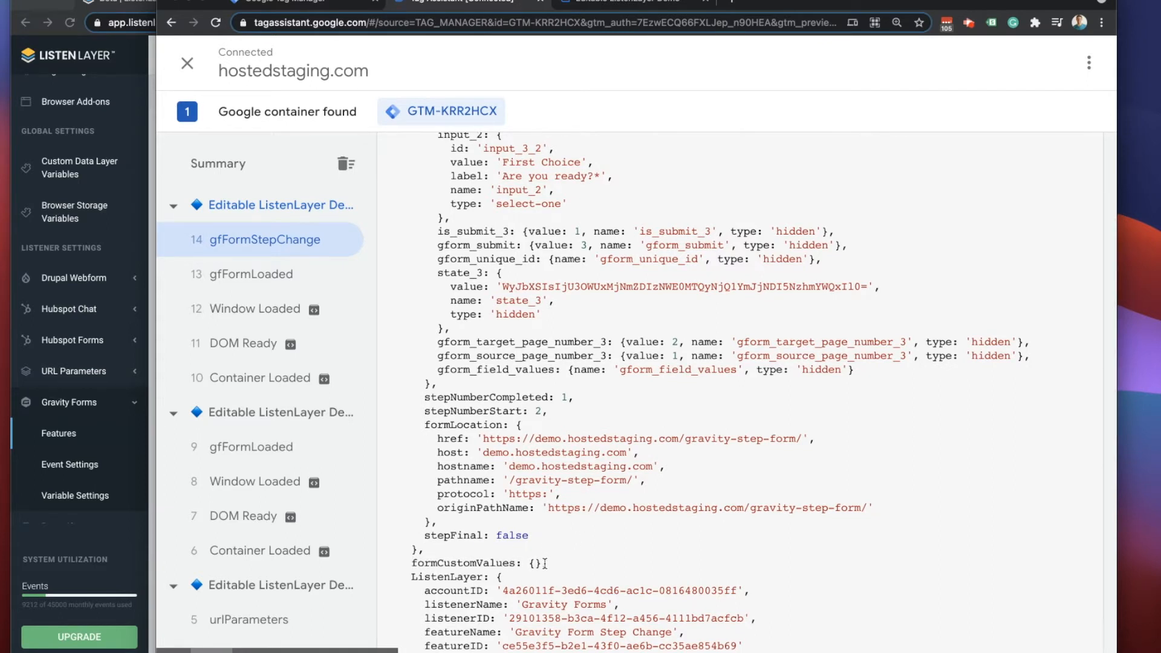
click(106, 547)
click(423, 269)
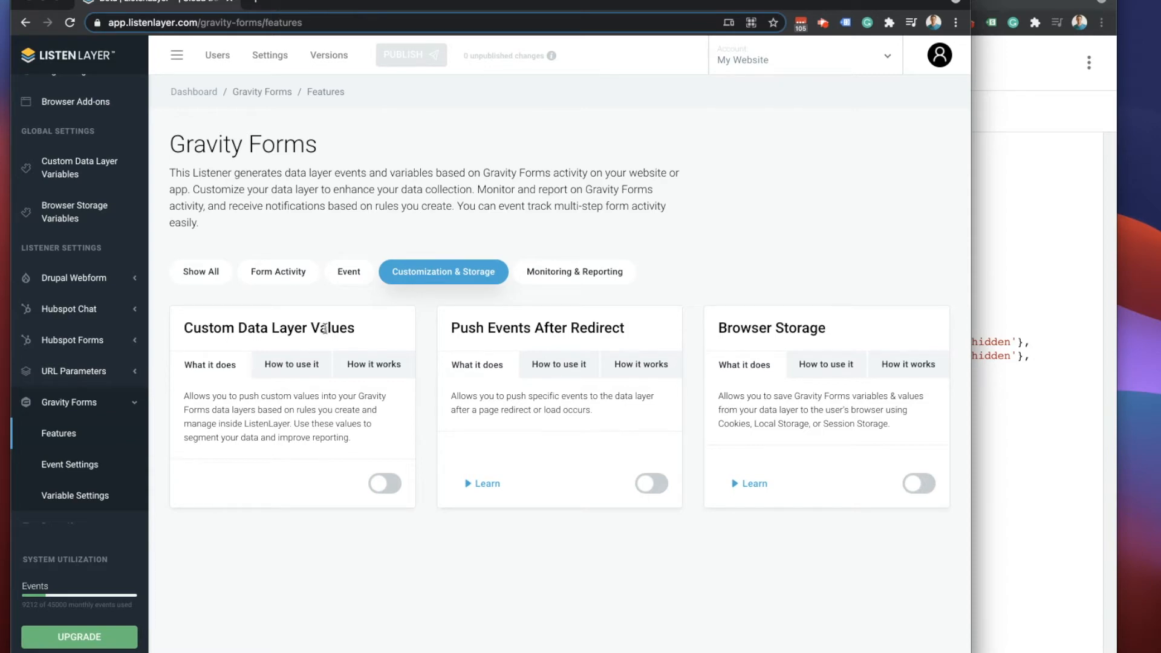
- Switch back to Tag Assistant and copy the event name gfFormStepChange from the API call
click(1002, 419)
scroll(566, 344, up, 3)
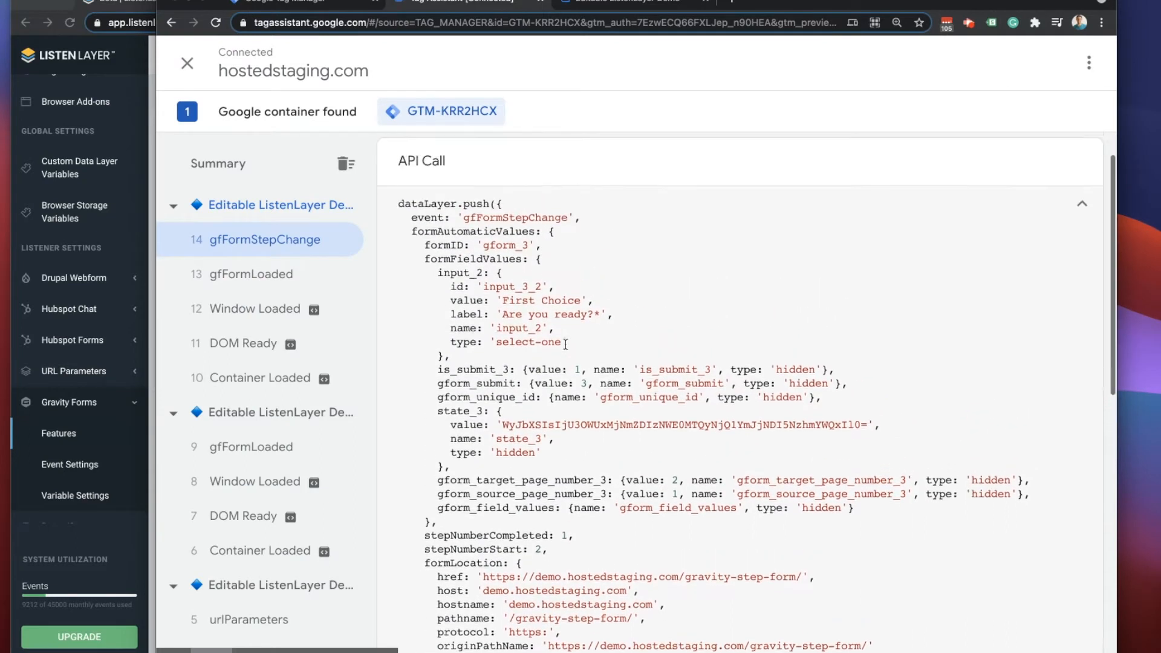
drag(465, 266, 565, 266)
right_click(560, 267)
click(579, 300)
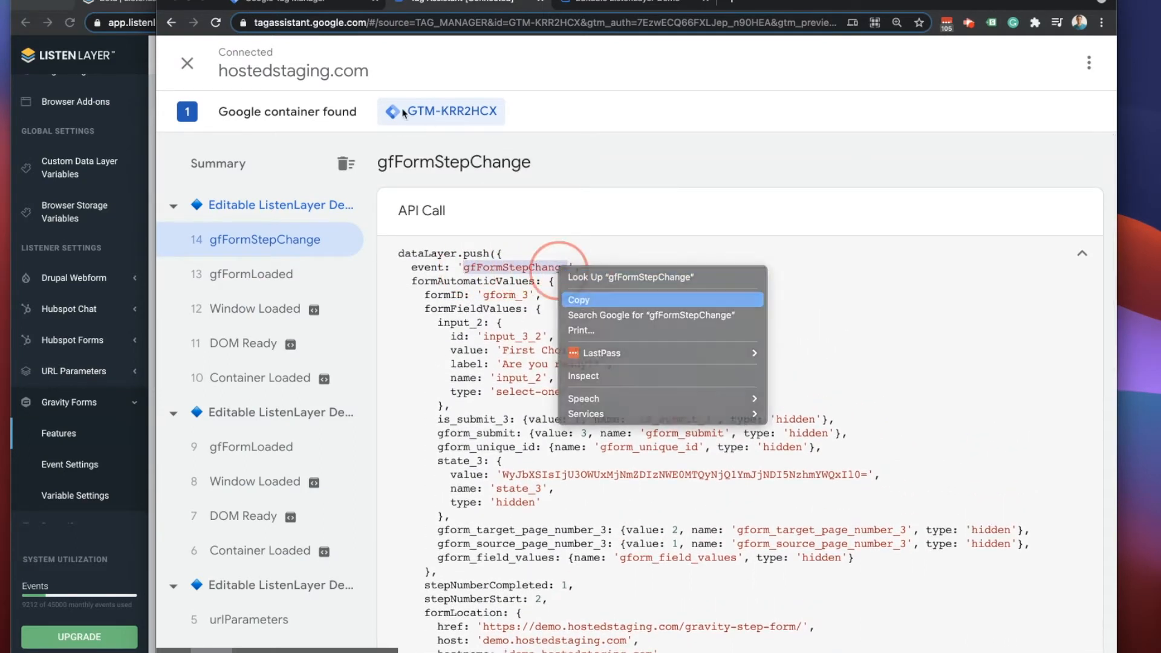
- Switch to Google Tag Manager and create a Custom Event trigger with gfFormStepChange pasted as the event name
click(310, 6)
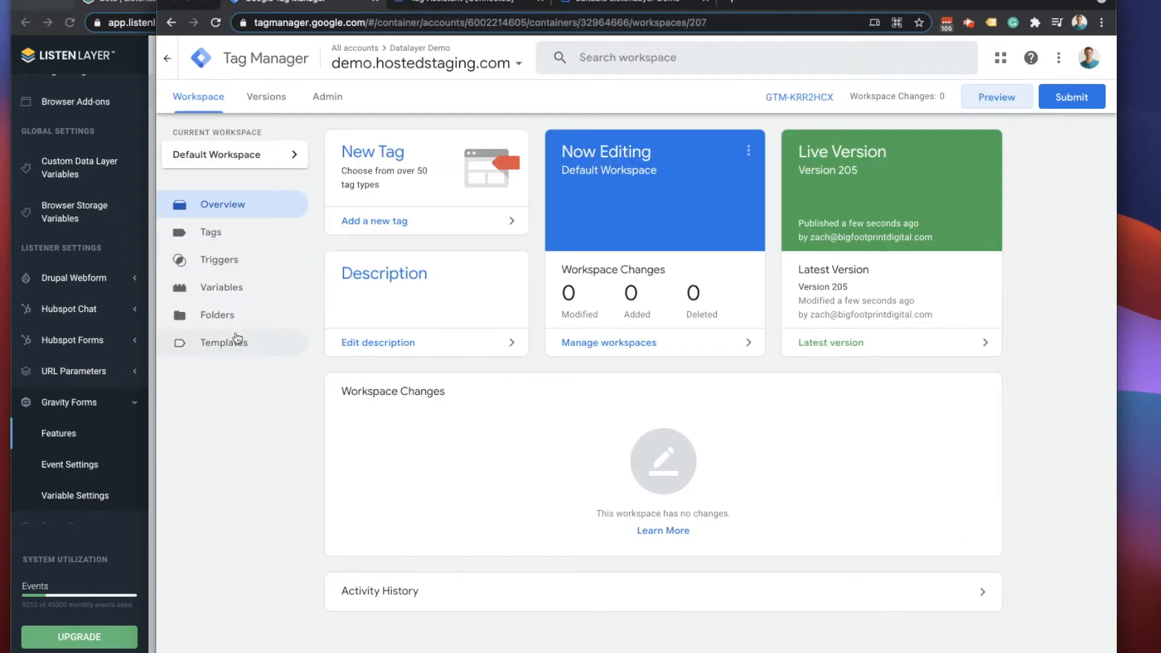
click(218, 260)
click(962, 149)
click(526, 171)
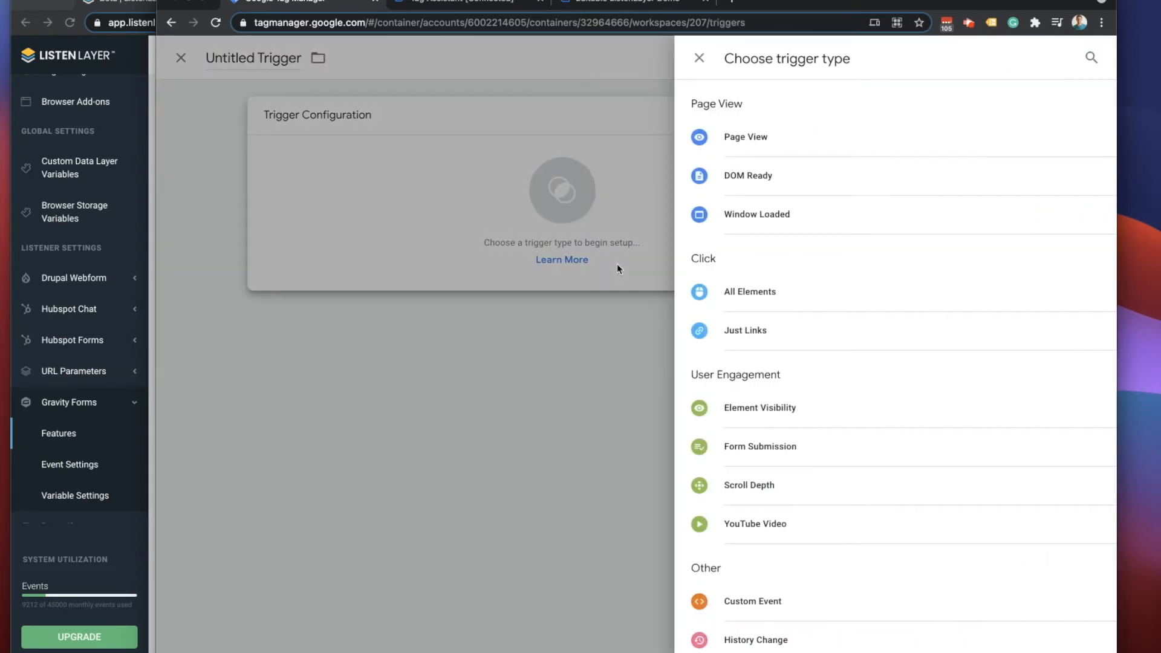
click(750, 605)
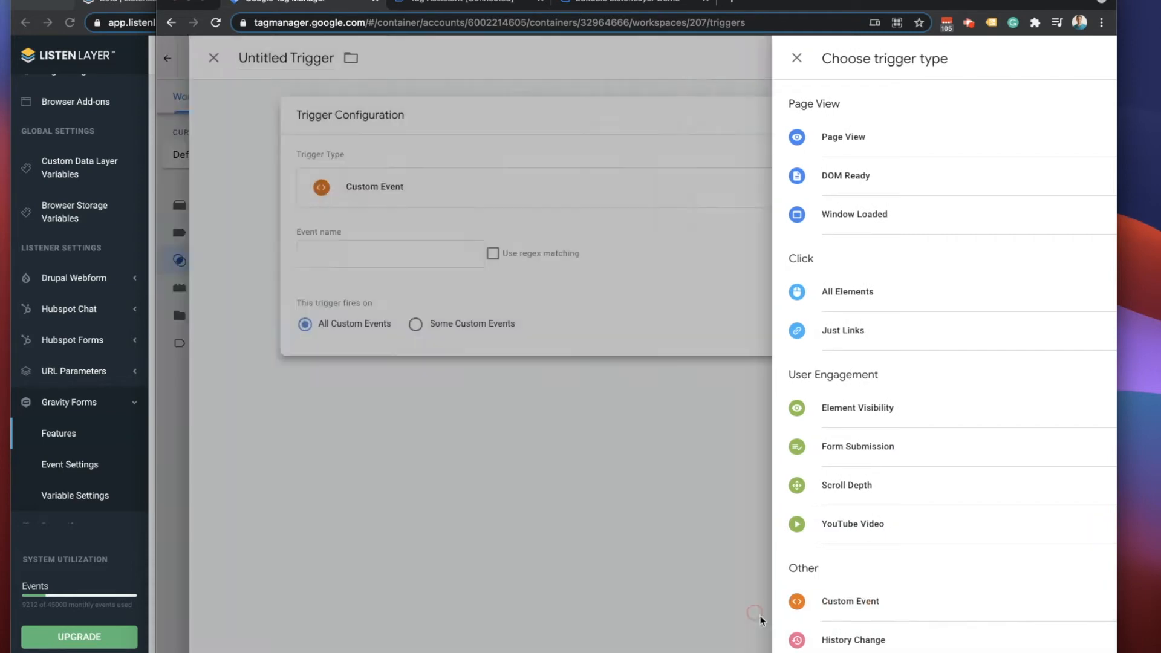
right_click(444, 254)
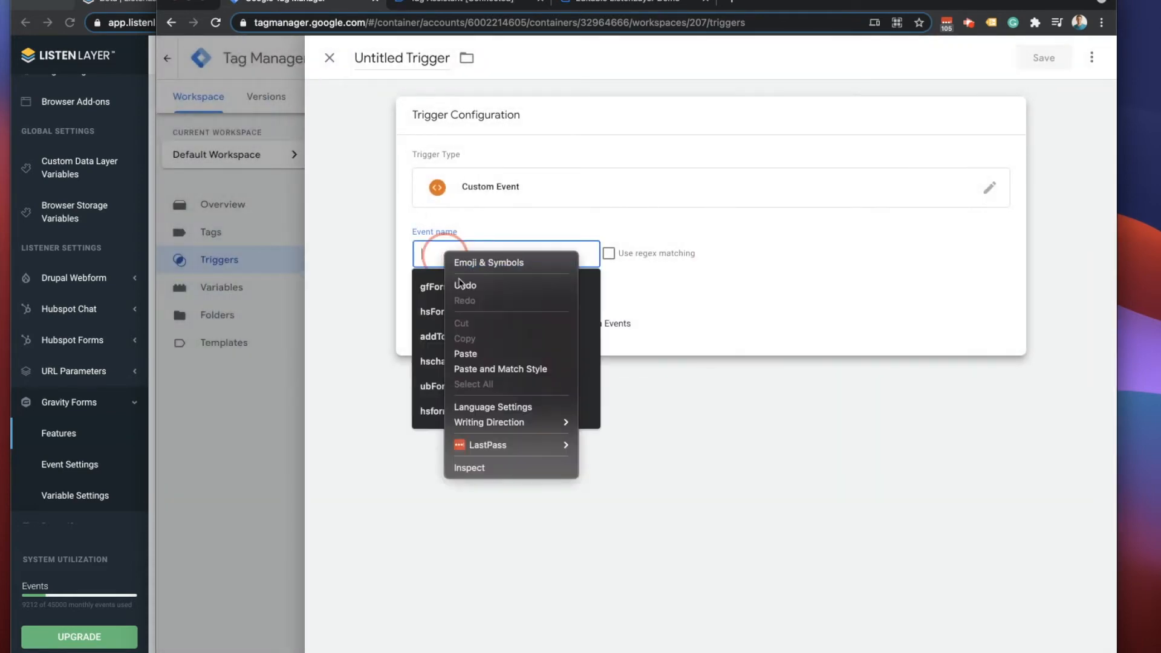
click(470, 353)
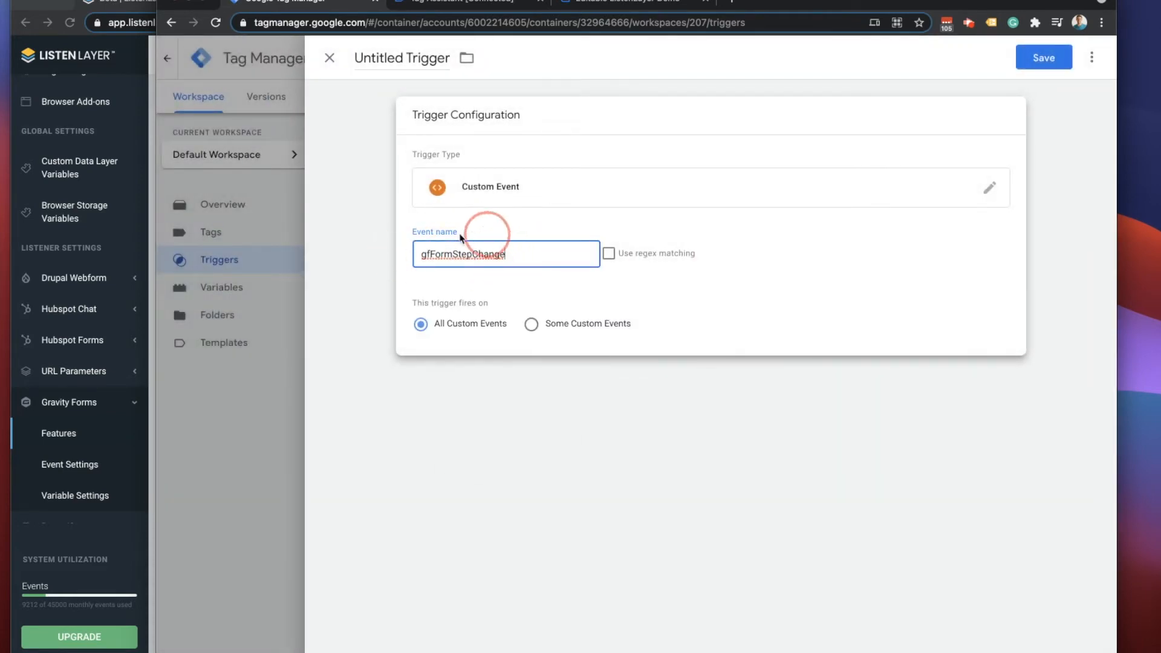
- Name the new trigger gfFormStepChange and save it
click(399, 59)
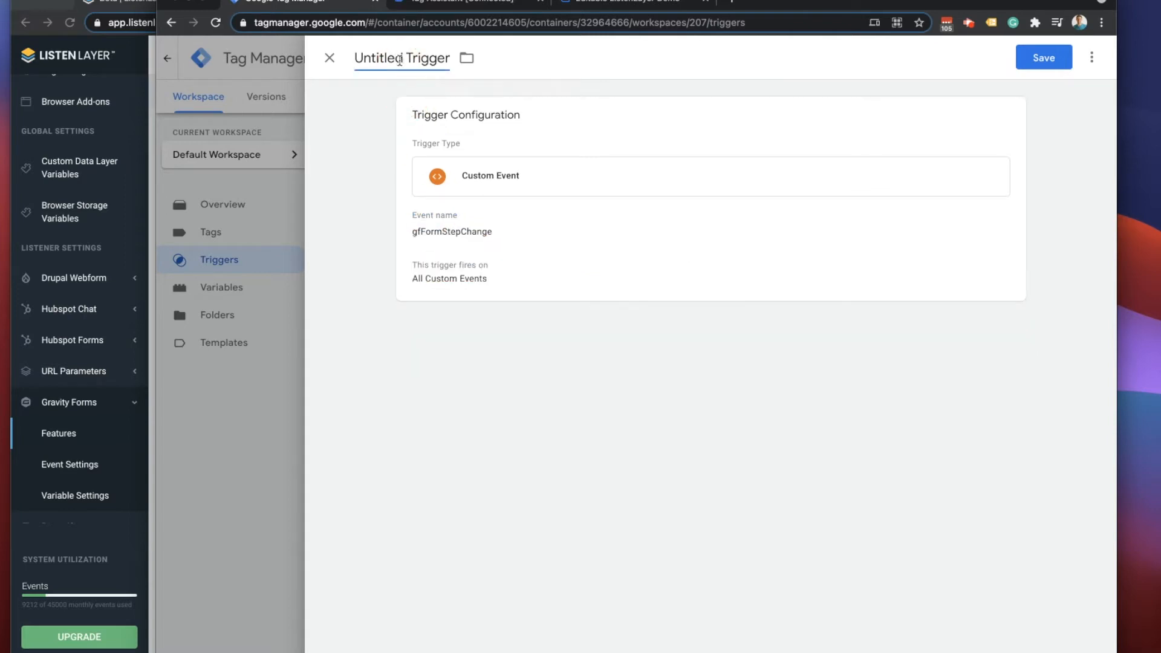
triple_click(400, 60)
key(super+v)
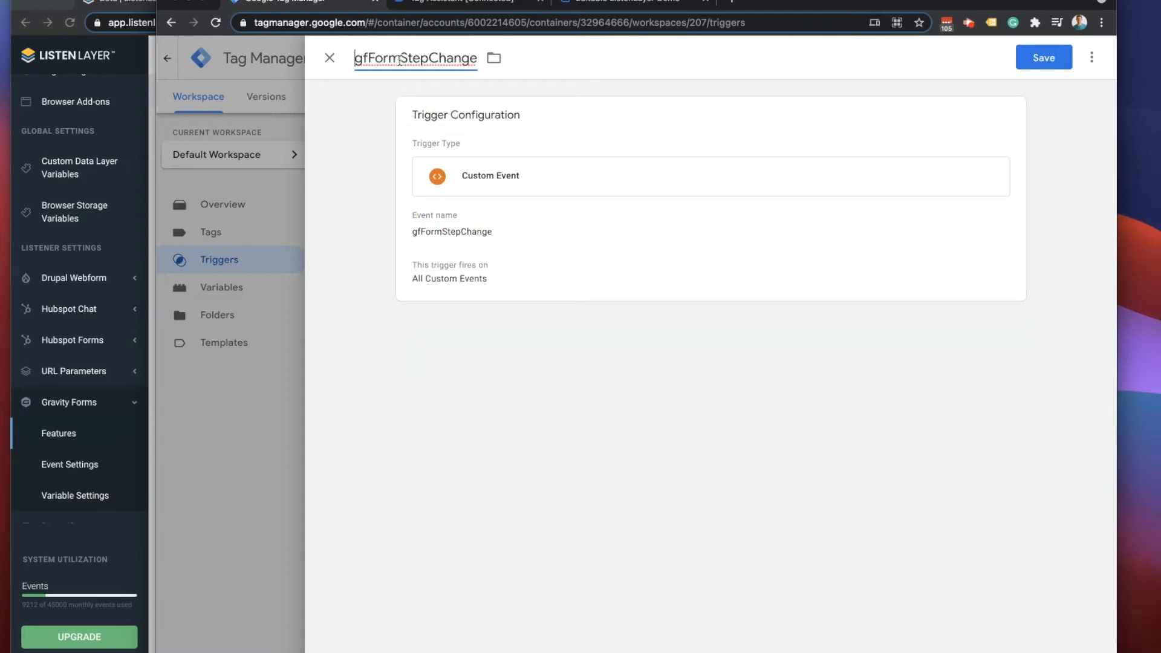
click(1042, 57)
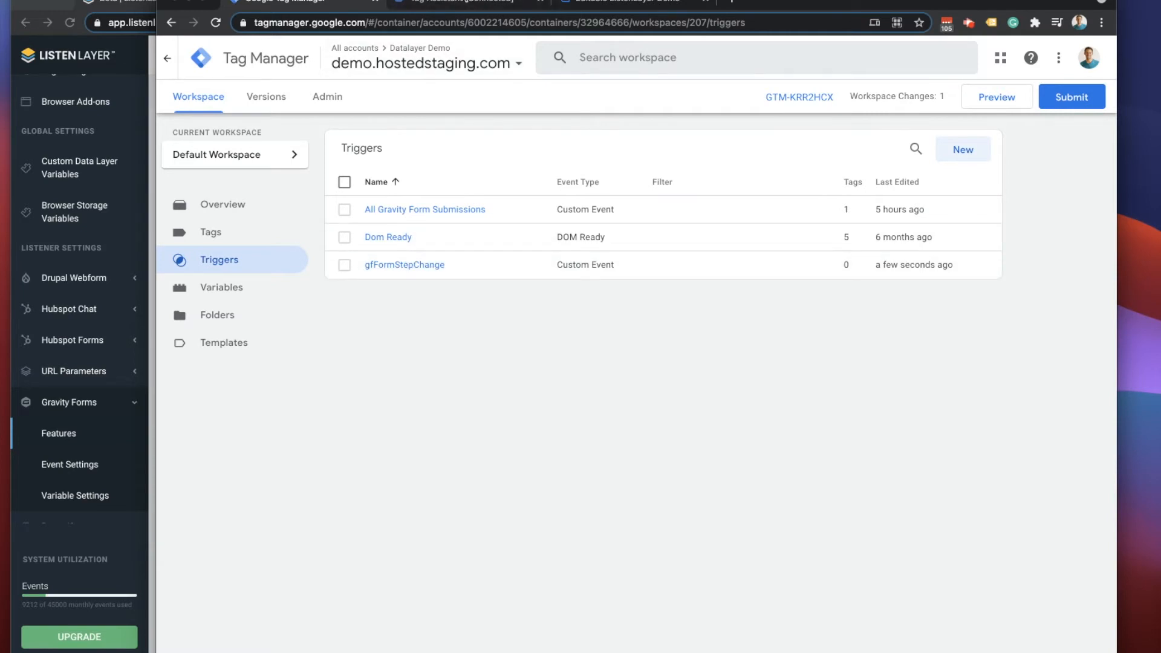
- On the demo step form, expand formAutomaticValues of the gfFormStepChange console event and copy the property path of stepNumberCompleted
click(607, 2)
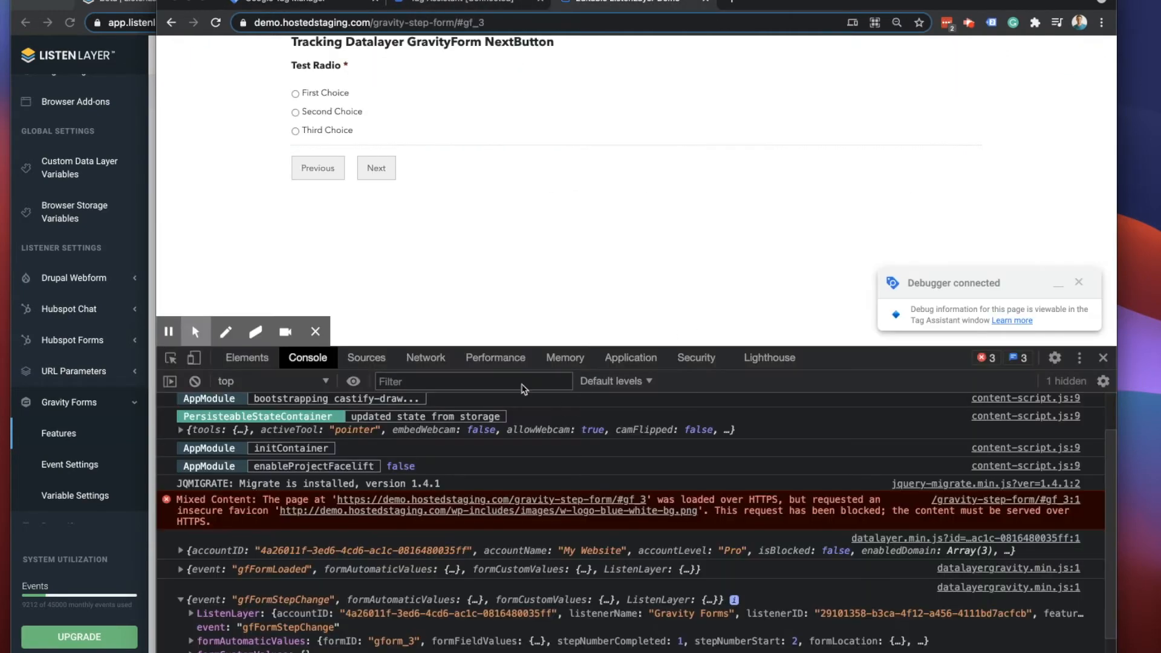
scroll(326, 616, down, 2)
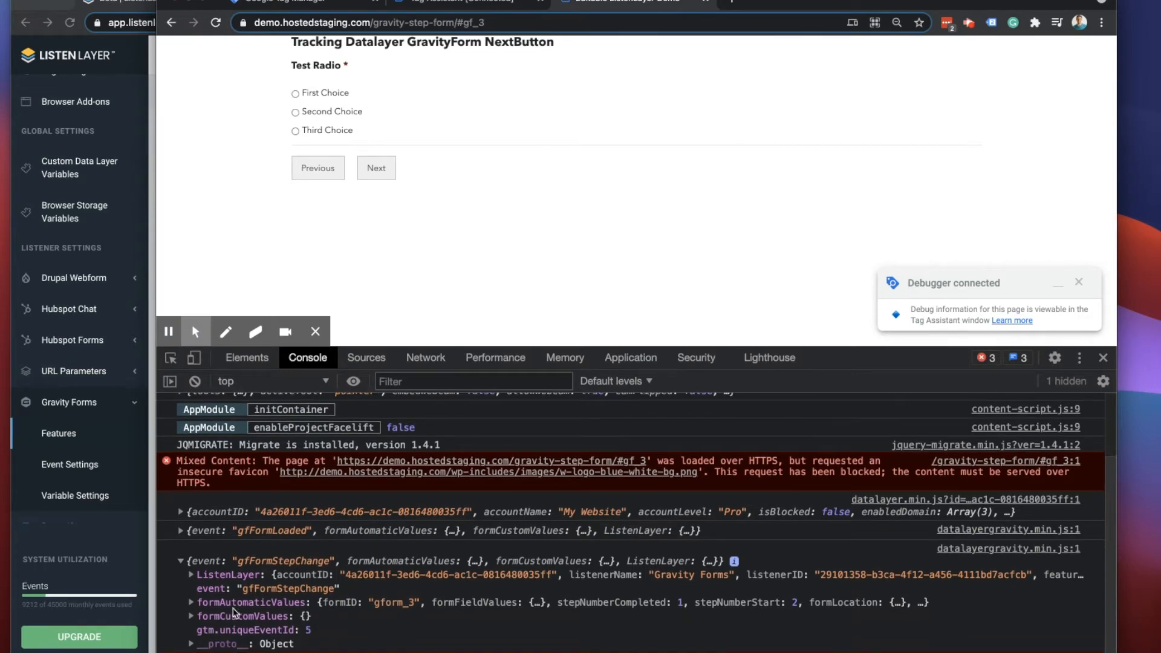
click(191, 603)
scroll(193, 605, down, 3)
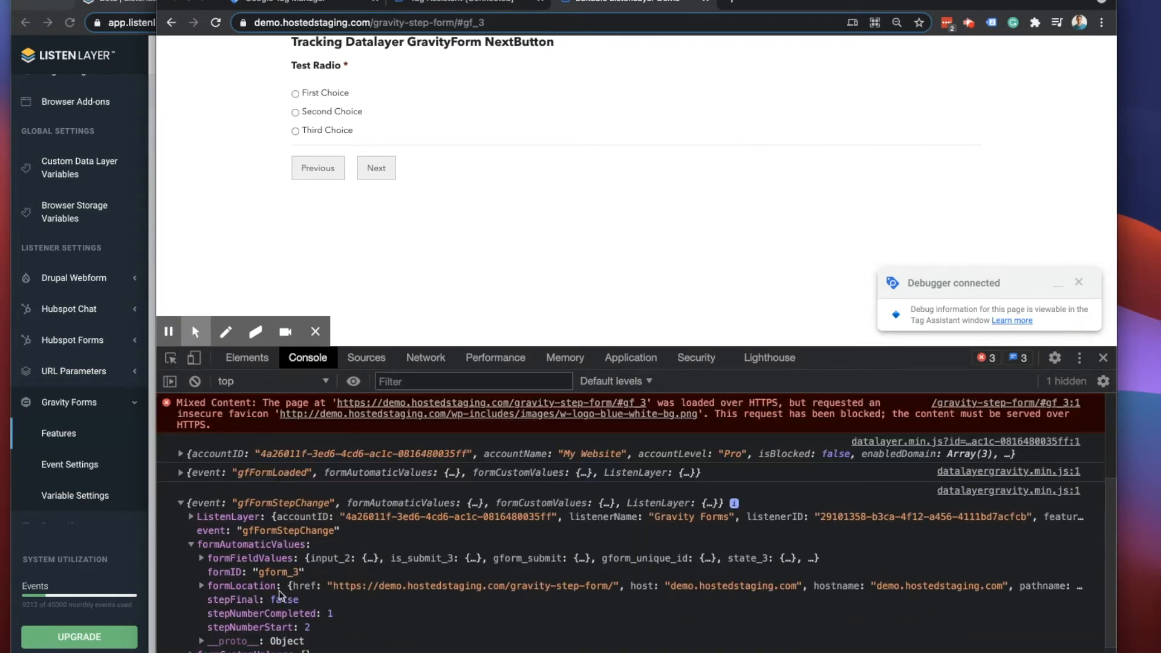
scroll(288, 596, down, 1)
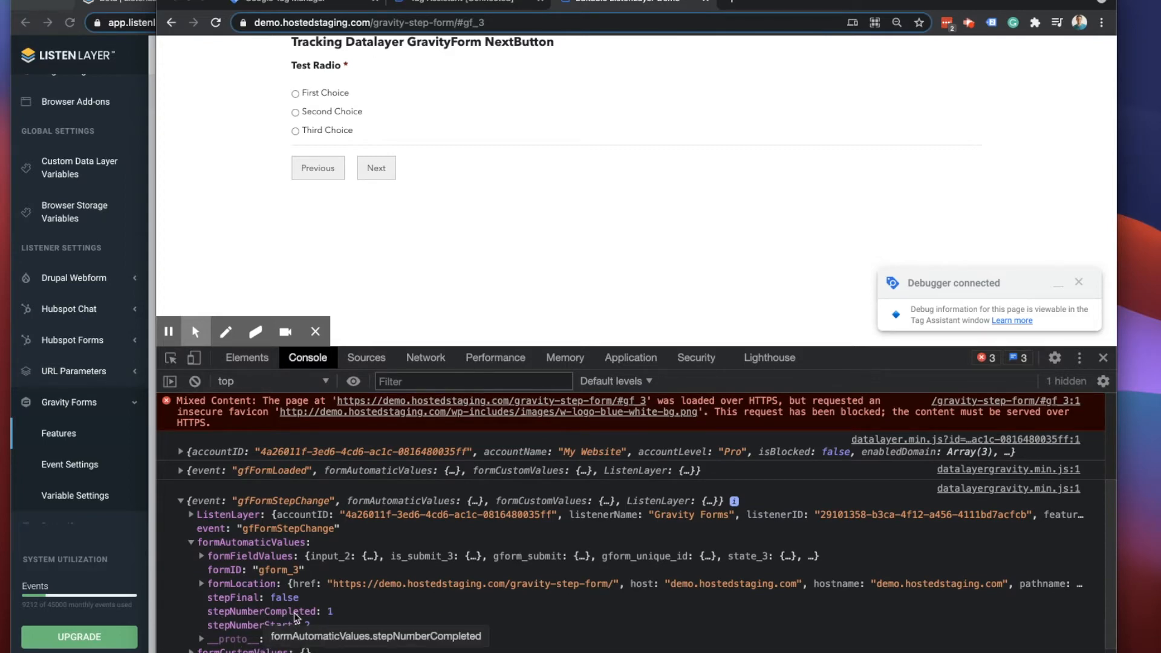
right_click(296, 617)
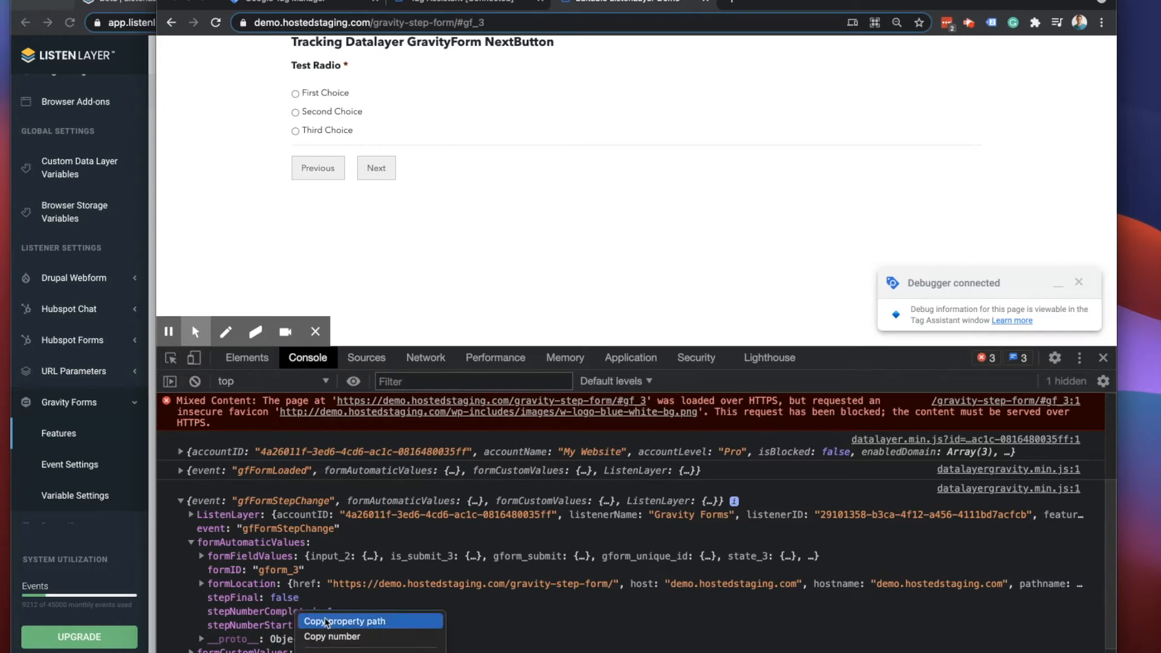
click(327, 621)
- Return to Google Tag Manager and start a new user-defined variable named Step Number Completed
click(433, 3)
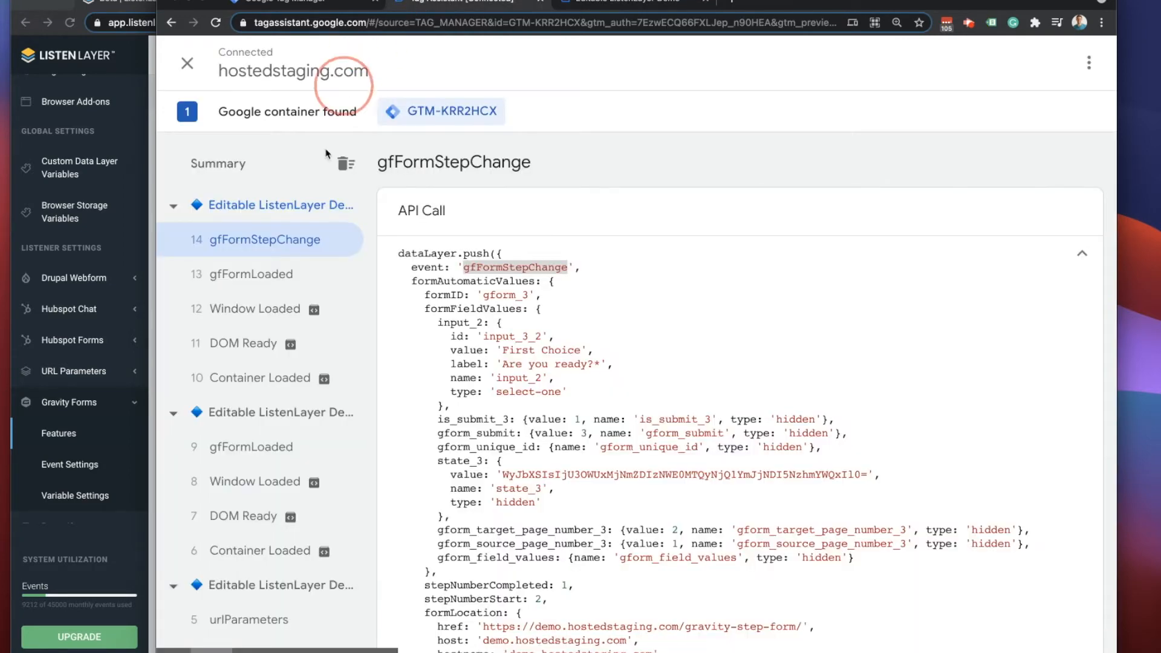
click(284, 5)
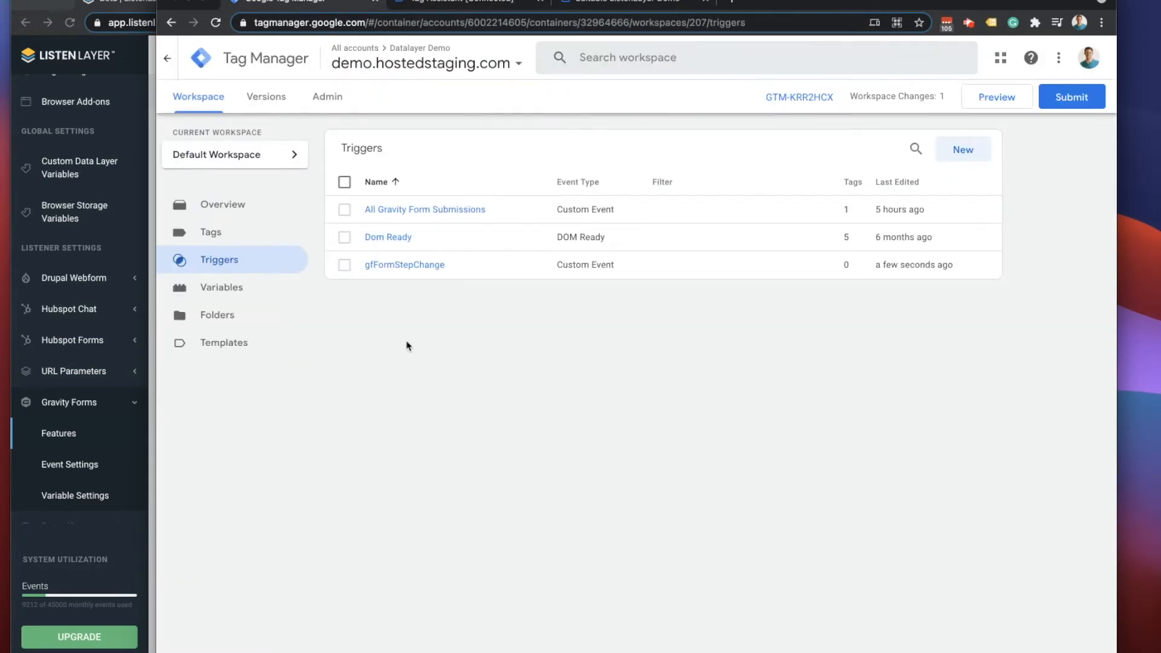
click(222, 289)
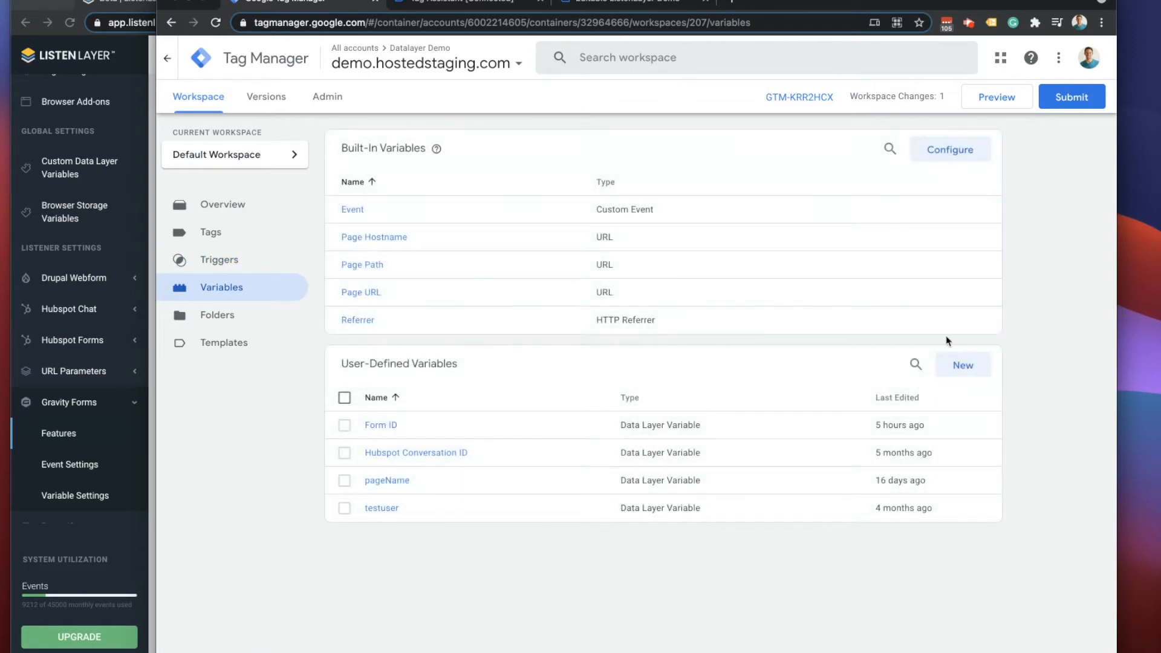
click(961, 364)
click(396, 63)
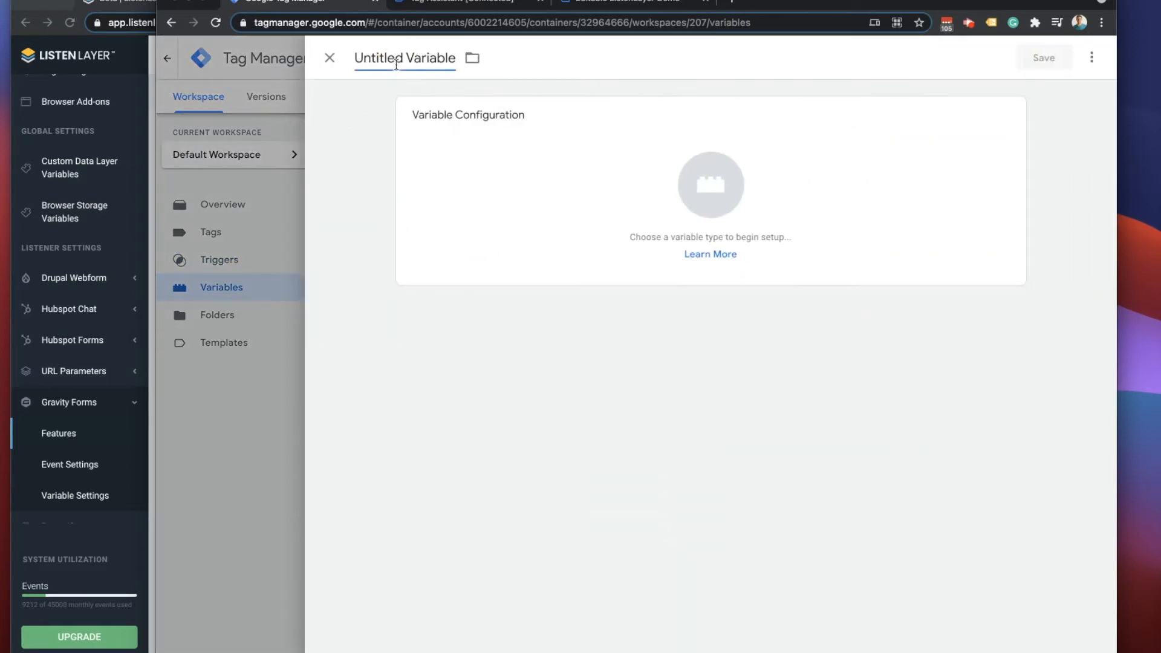
key(super+a)
text(Step Number Completed)
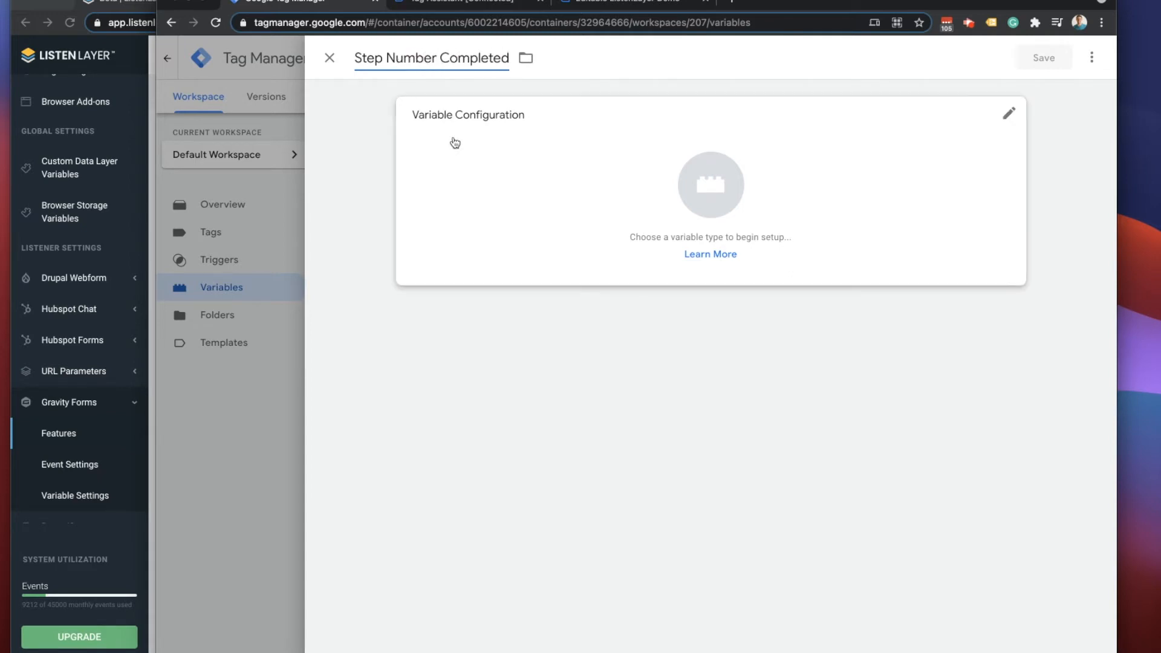
- Configure it as a Data Layer Variable with the name formAutomaticValues.stepNumberCompleted and save it
click(436, 121)
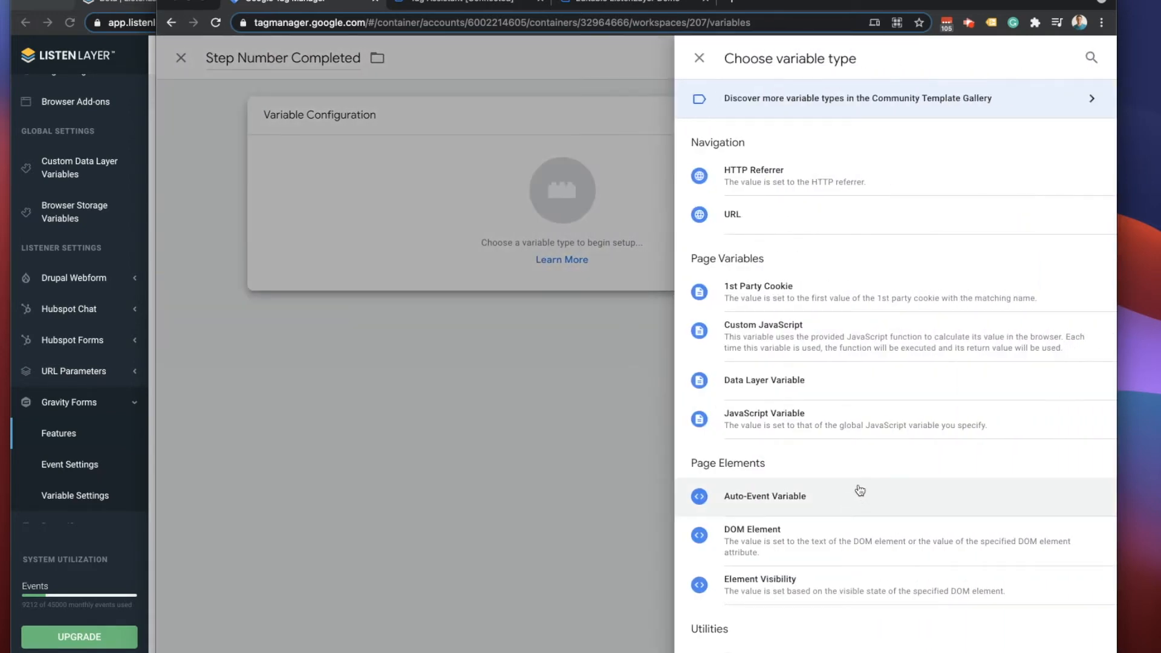
click(774, 381)
click(455, 255)
right_click(455, 254)
click(492, 354)
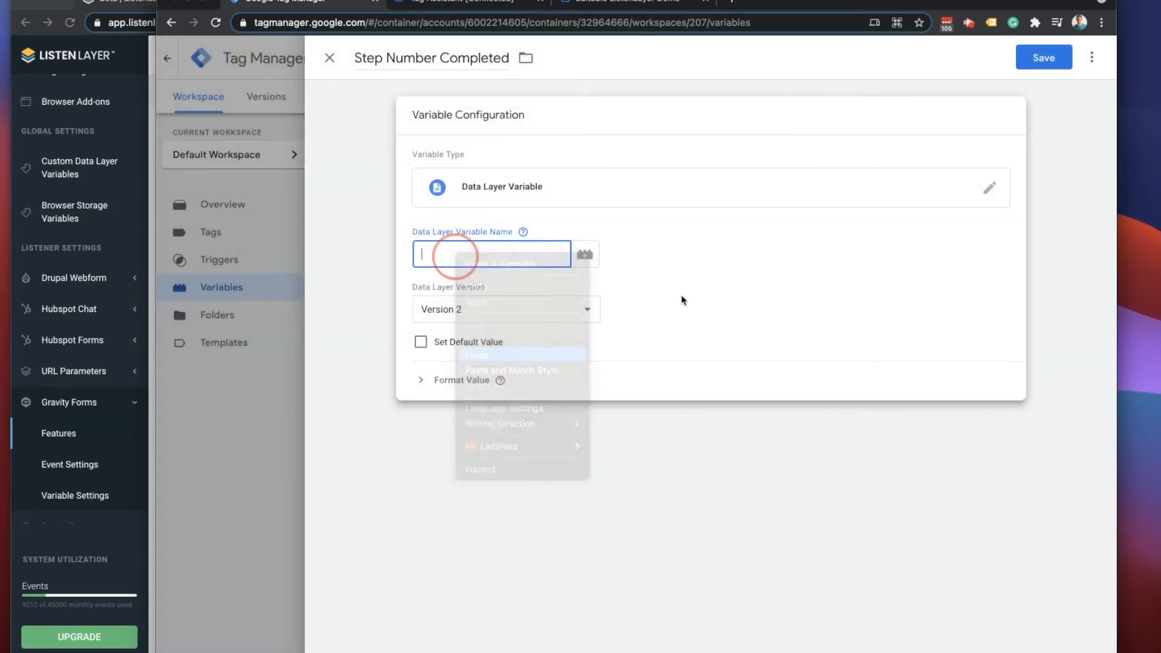
click(493, 254)
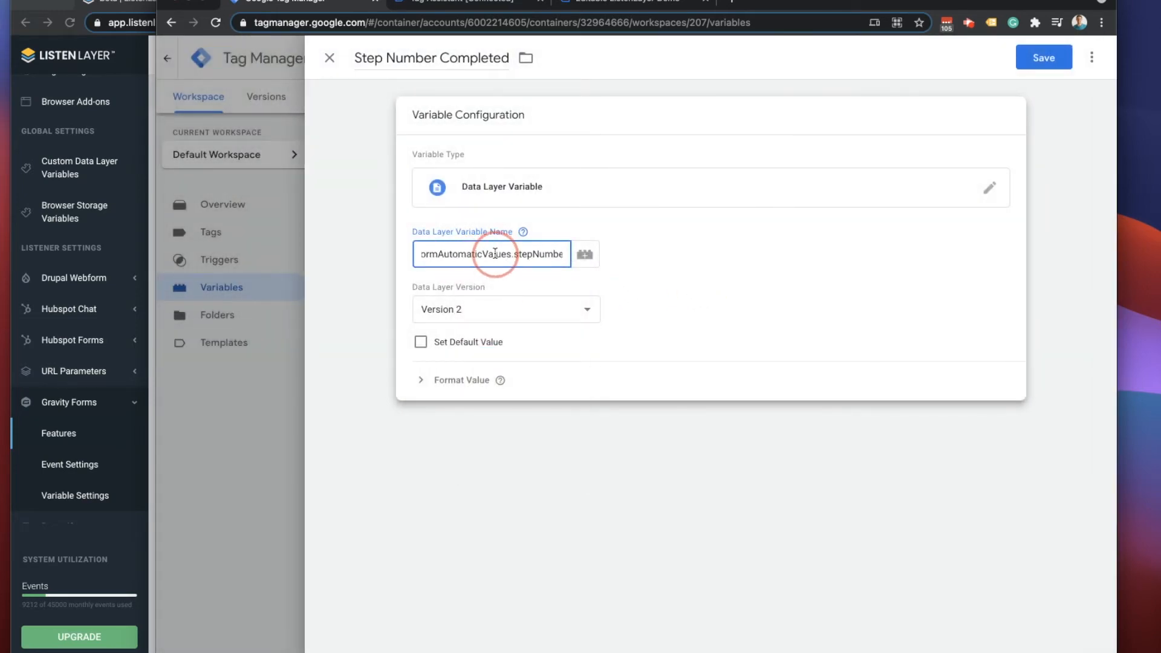
scroll(495, 254, right, 2)
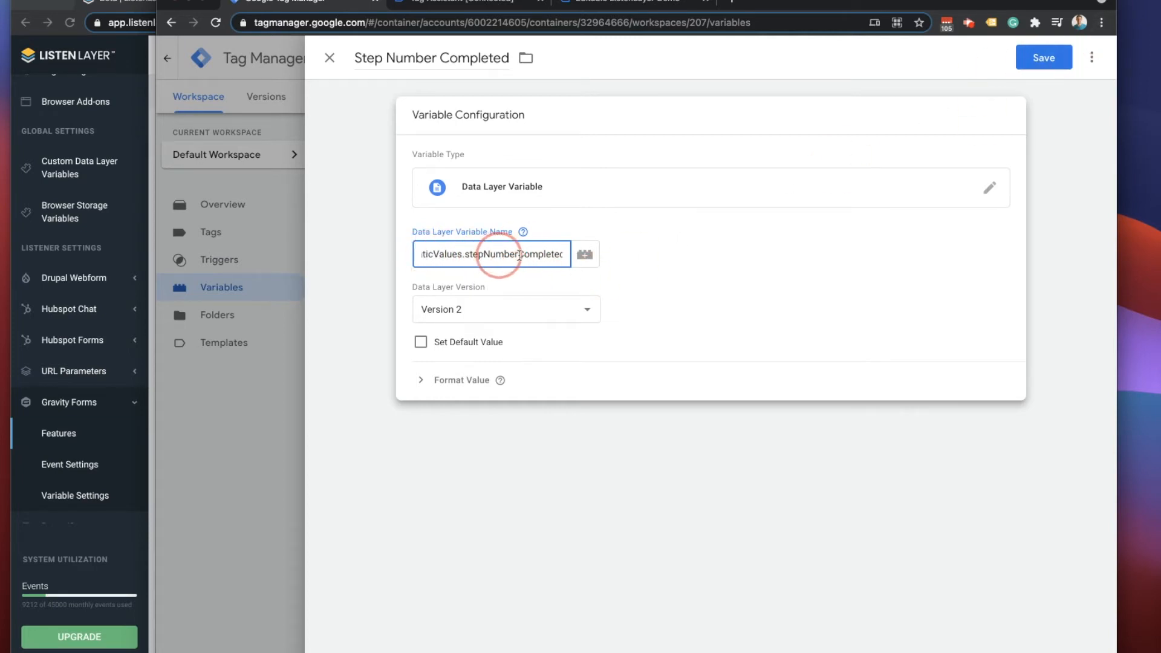
click(1035, 61)
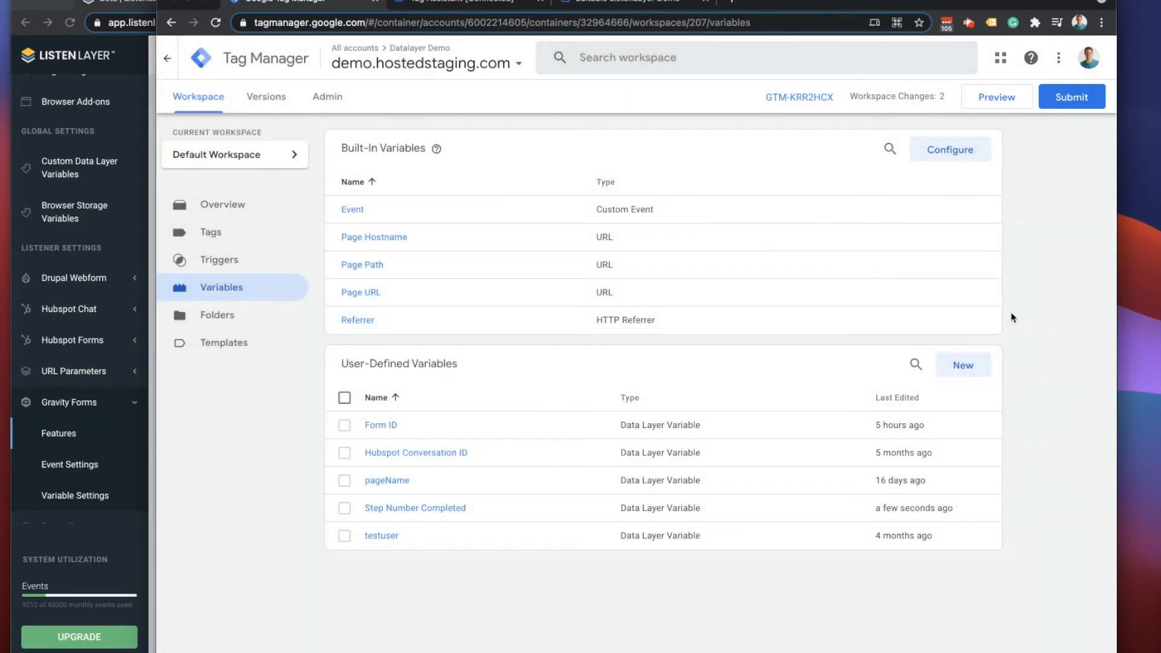
- Create a new Google Analytics: GA4 Event tag that fires on the gfFormStepChange trigger
click(211, 233)
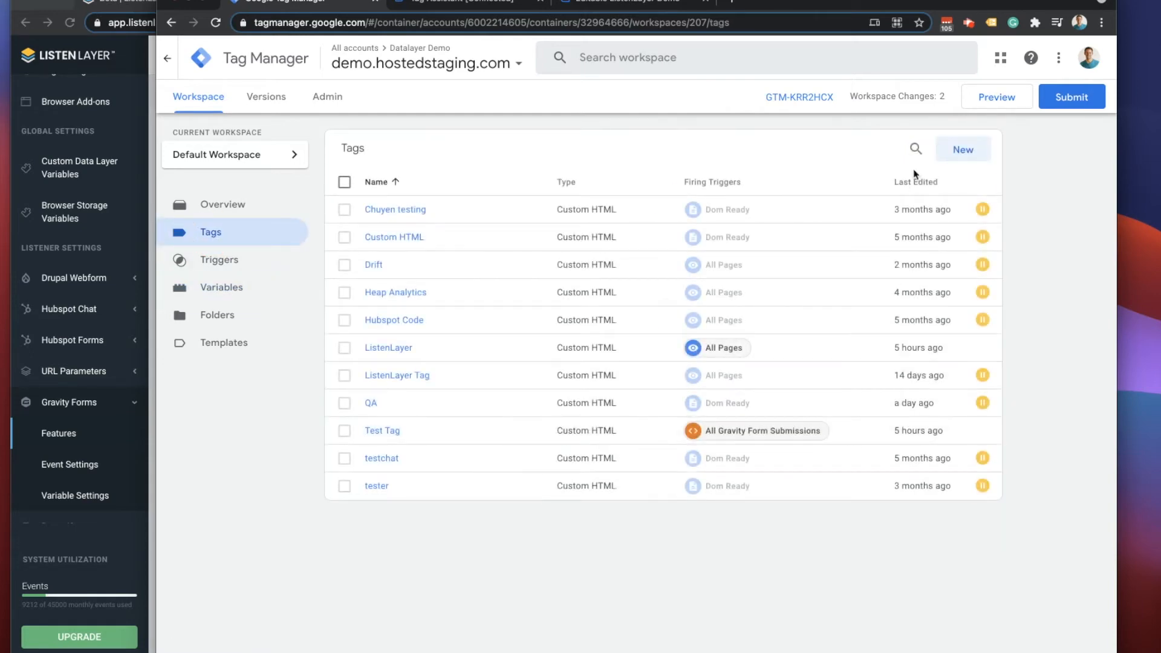
click(954, 150)
click(562, 201)
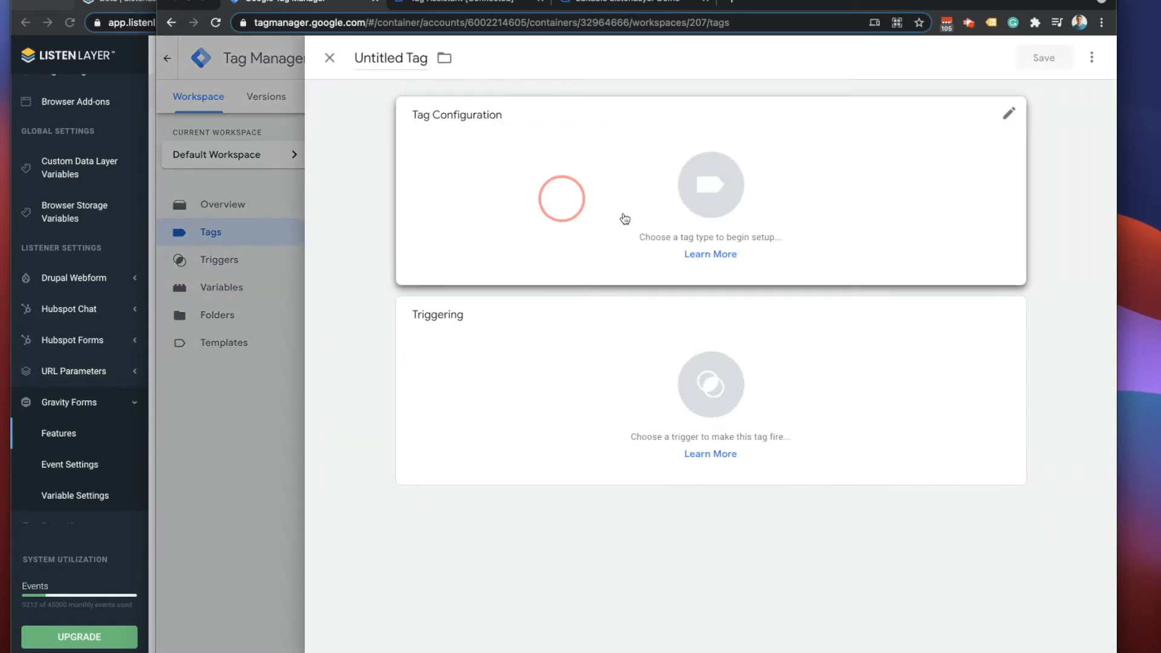
click(803, 255)
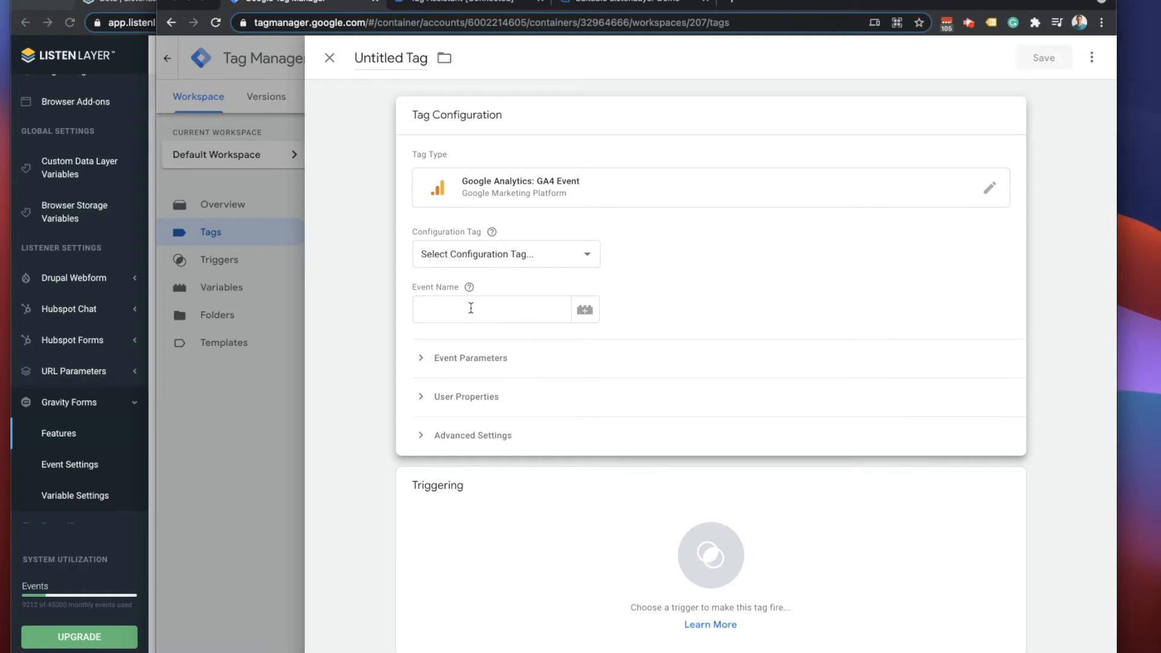
click(478, 510)
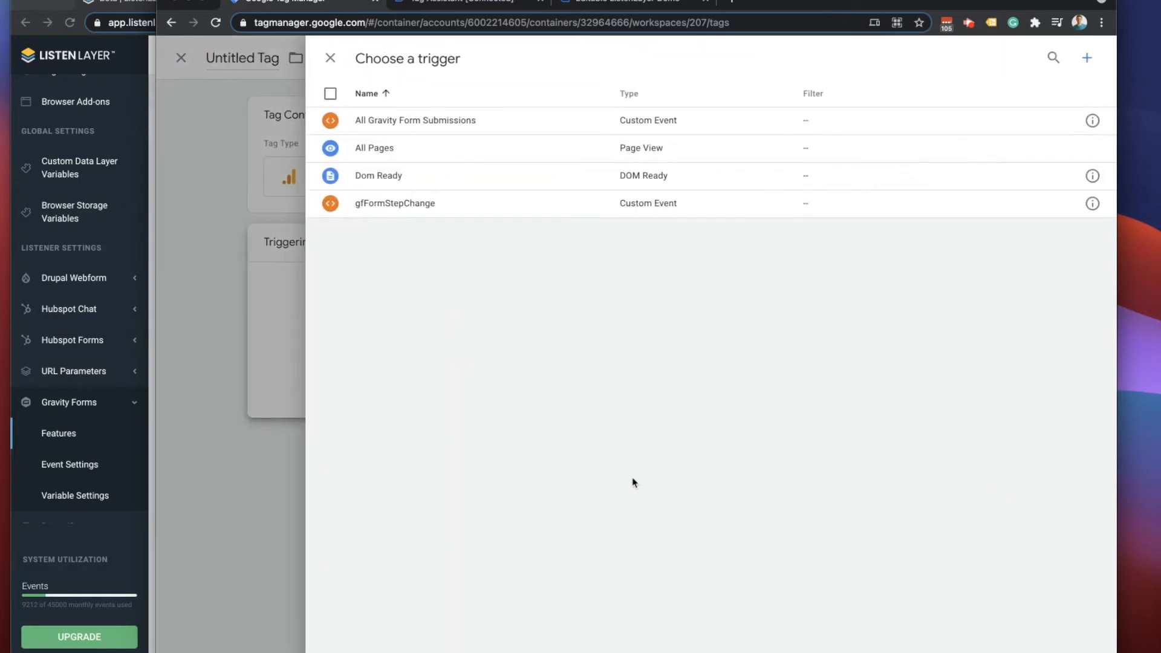
click(406, 206)
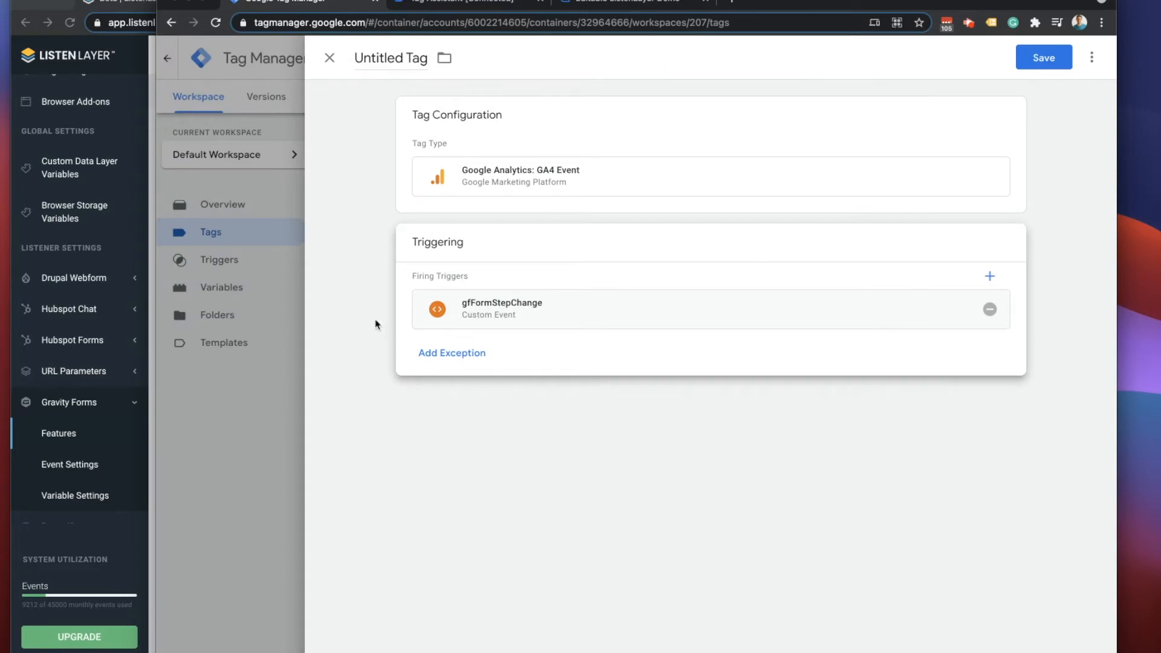
- Set the GA4 tag's event name to Step Change
click(596, 132)
click(505, 308)
text(Step Change)
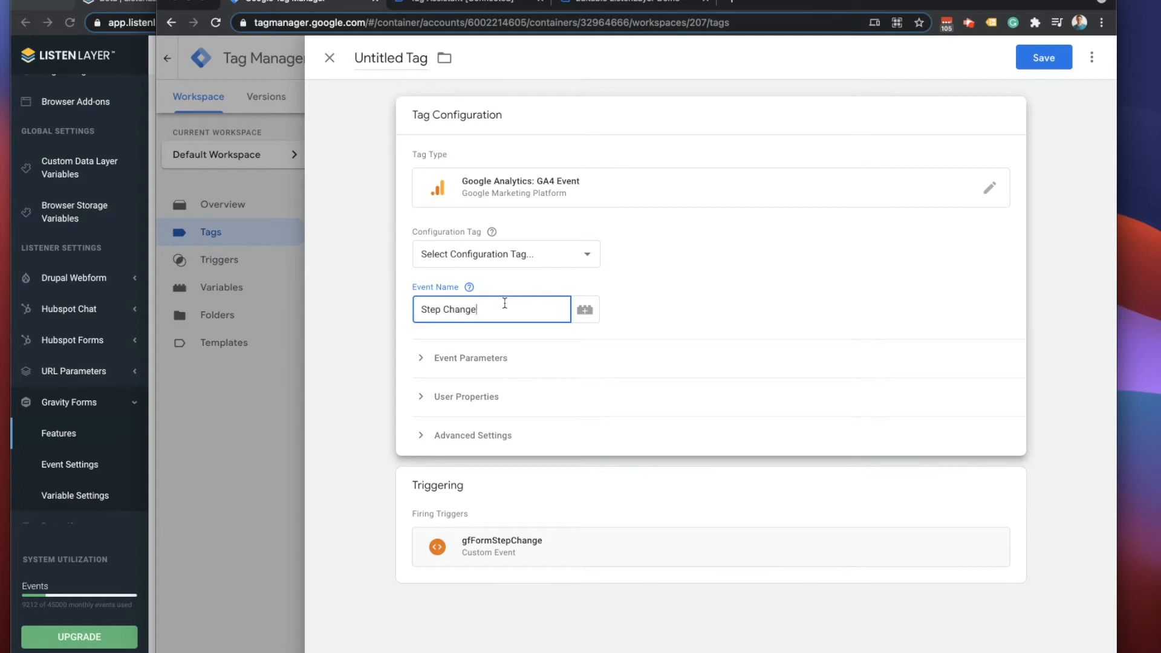
- Add an event parameter named stepNumberCompleted whose value is the Step Number Completed variable
click(511, 358)
click(479, 404)
click(524, 411)
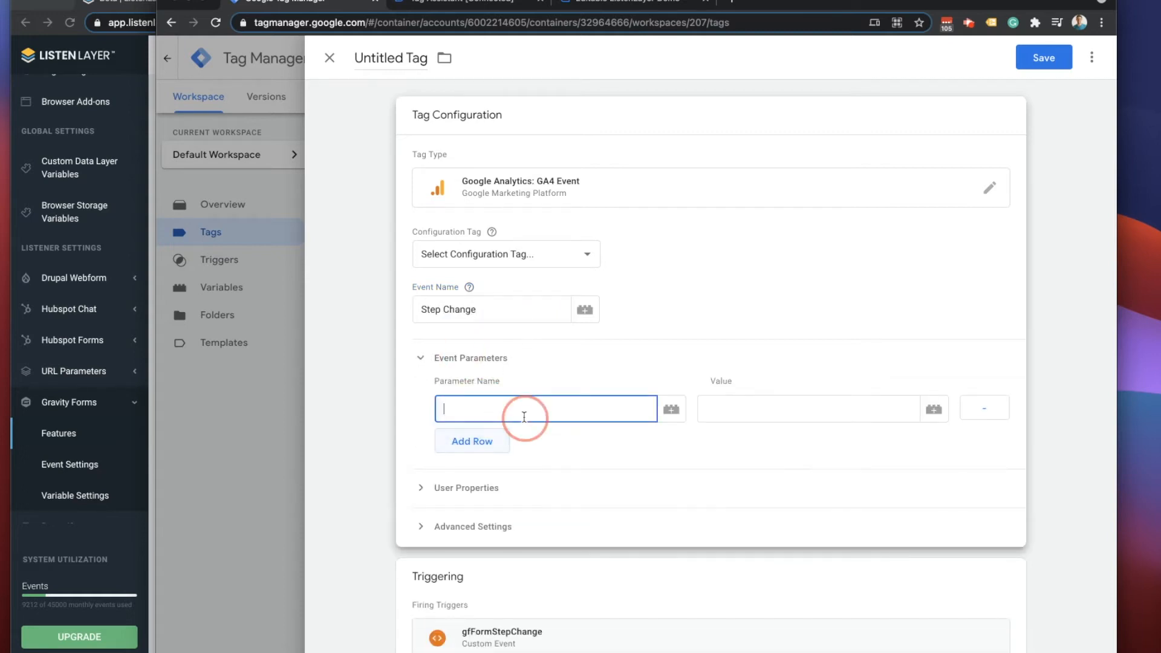
text(stepNumberCompleted)
key(Tab)
key(Tab)
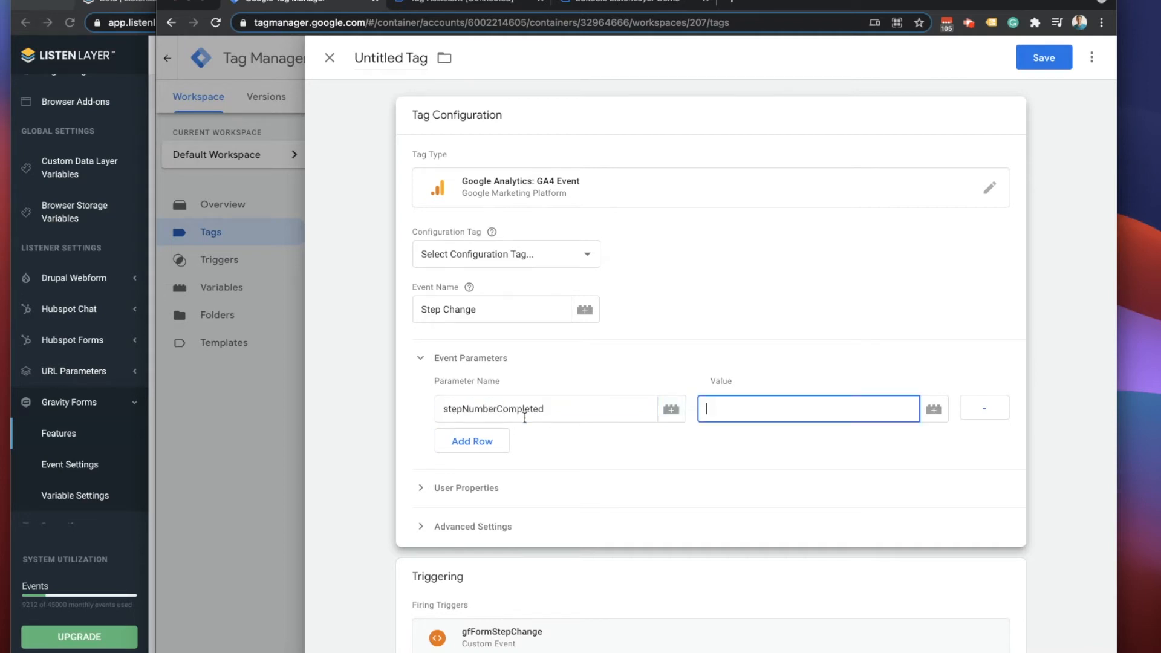
click(934, 409)
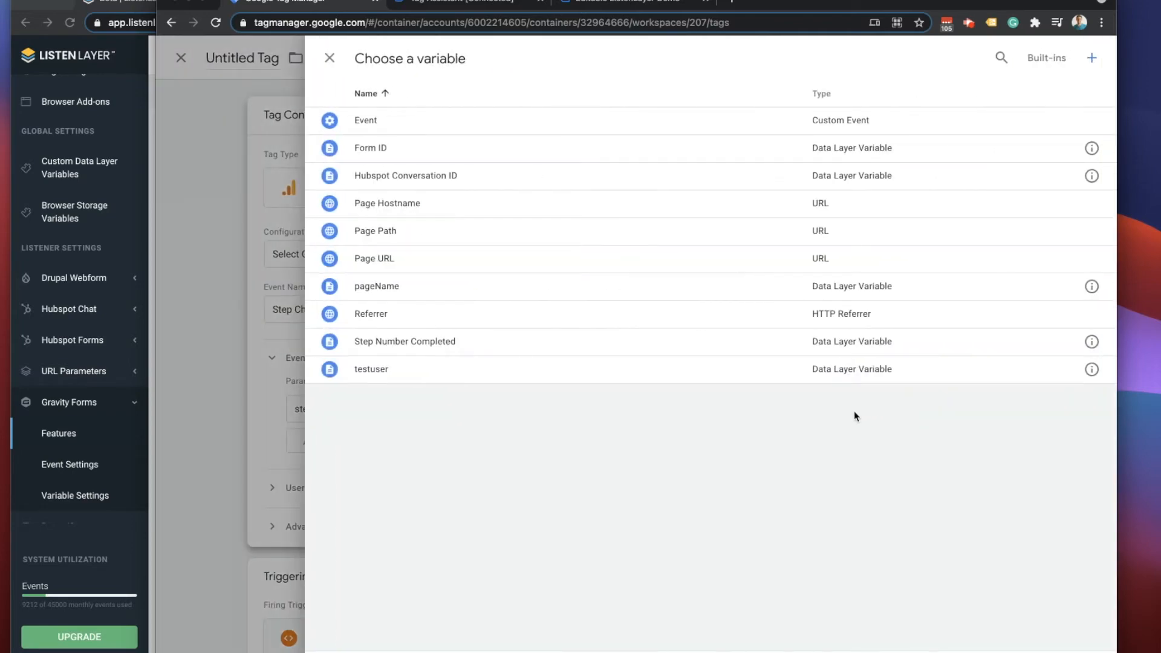
click(380, 342)
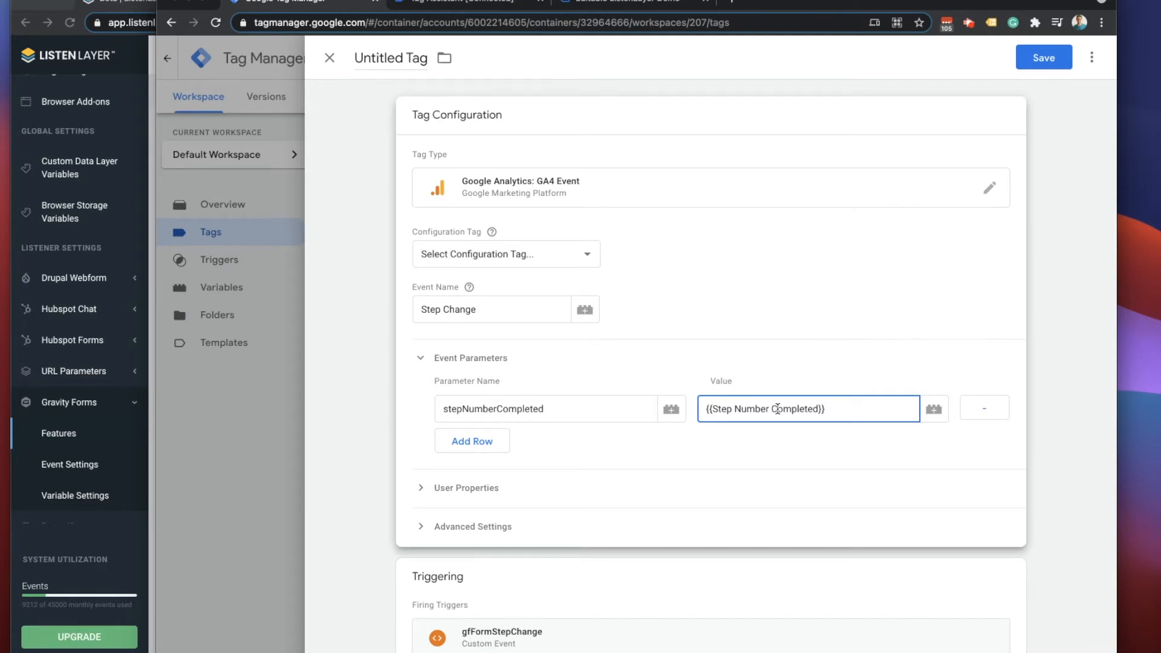
- Name the untitled GA4 tag Multi Step Event
click(366, 59)
key(super+a)
text(Multi Step Event)
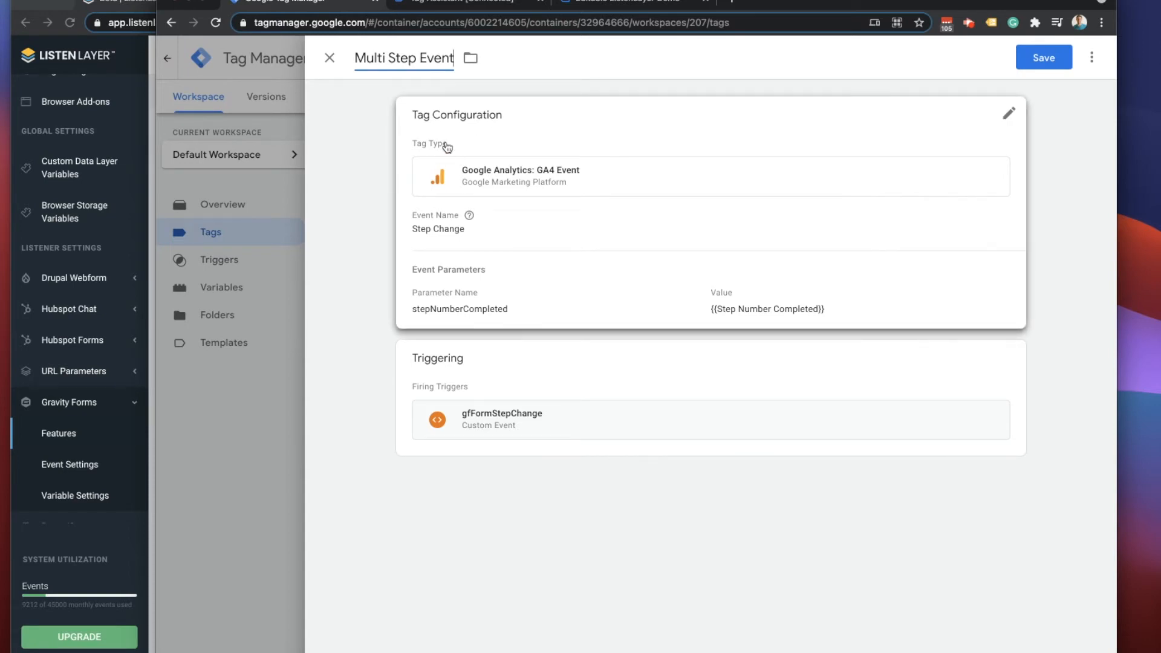
- Change the tag's GA4 event name to Step_Change, with an underscore instead of the space
click(468, 216)
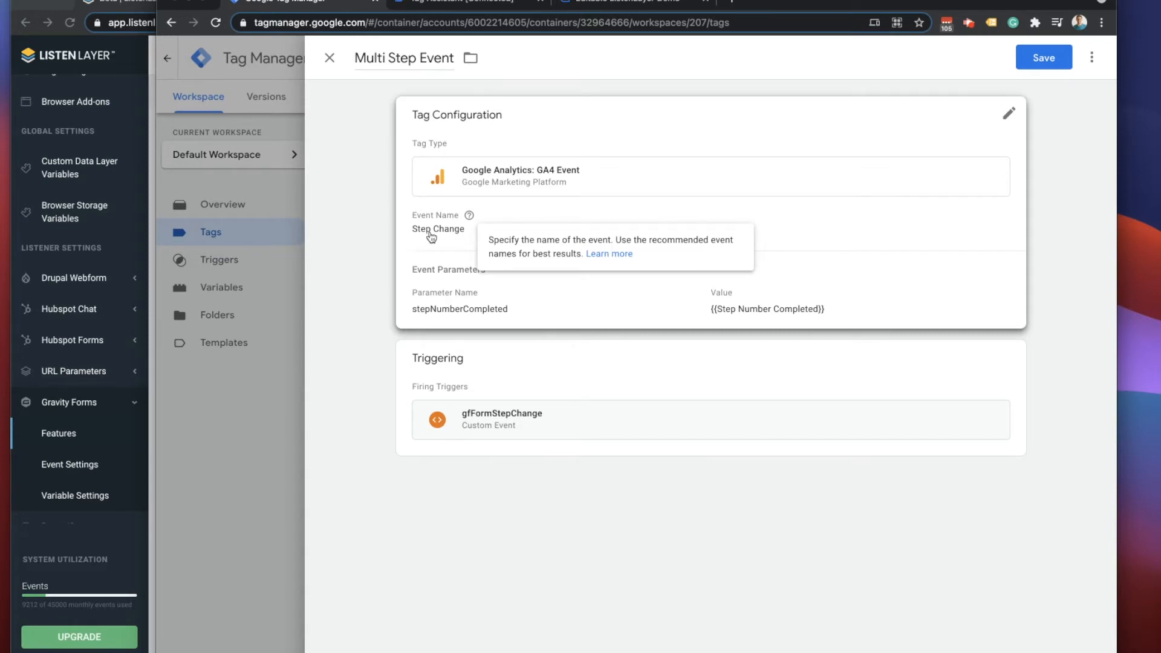
click(452, 235)
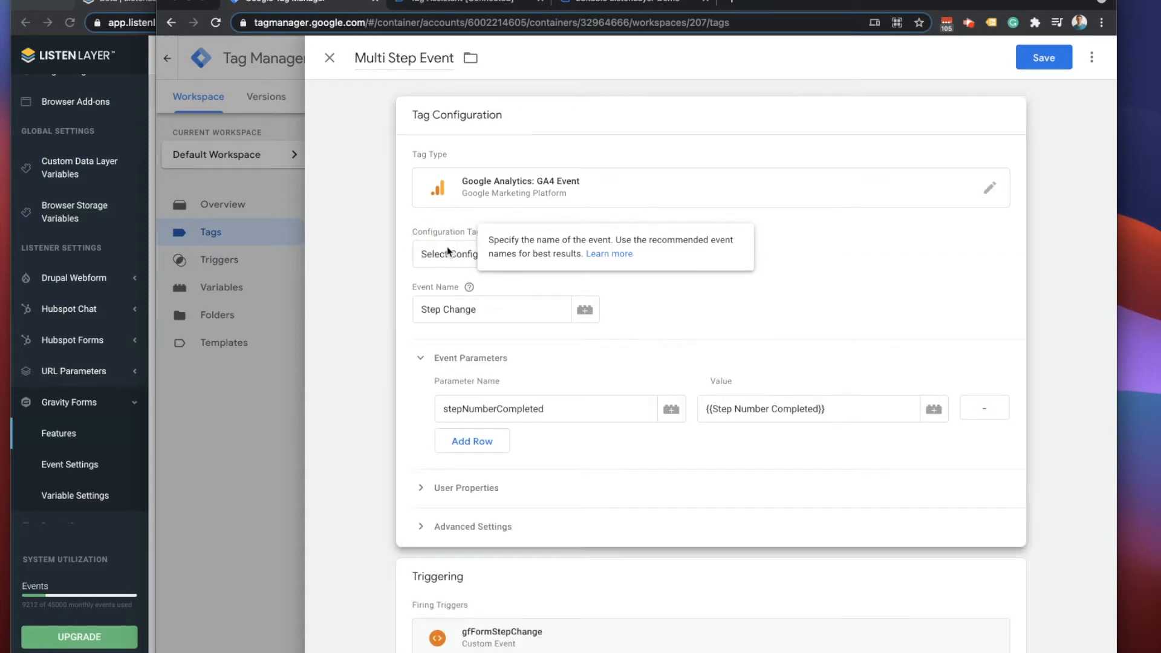
click(453, 257)
click(680, 296)
click(436, 258)
click(380, 231)
click(454, 307)
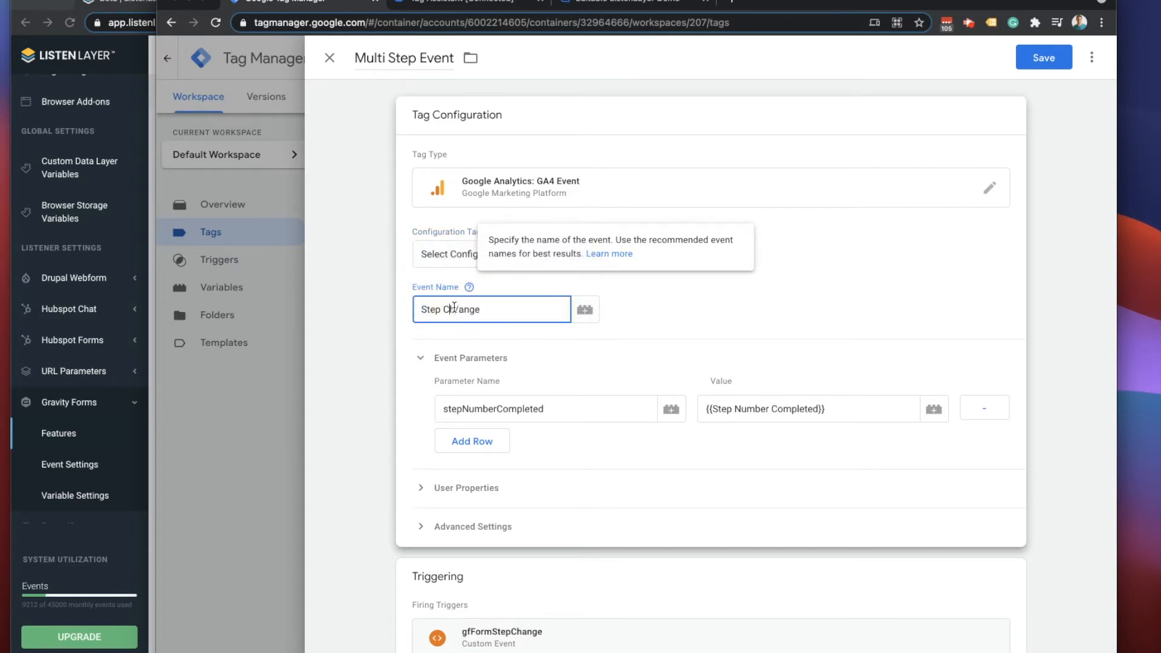
key(BackSpace)
text(_)
click(747, 317)
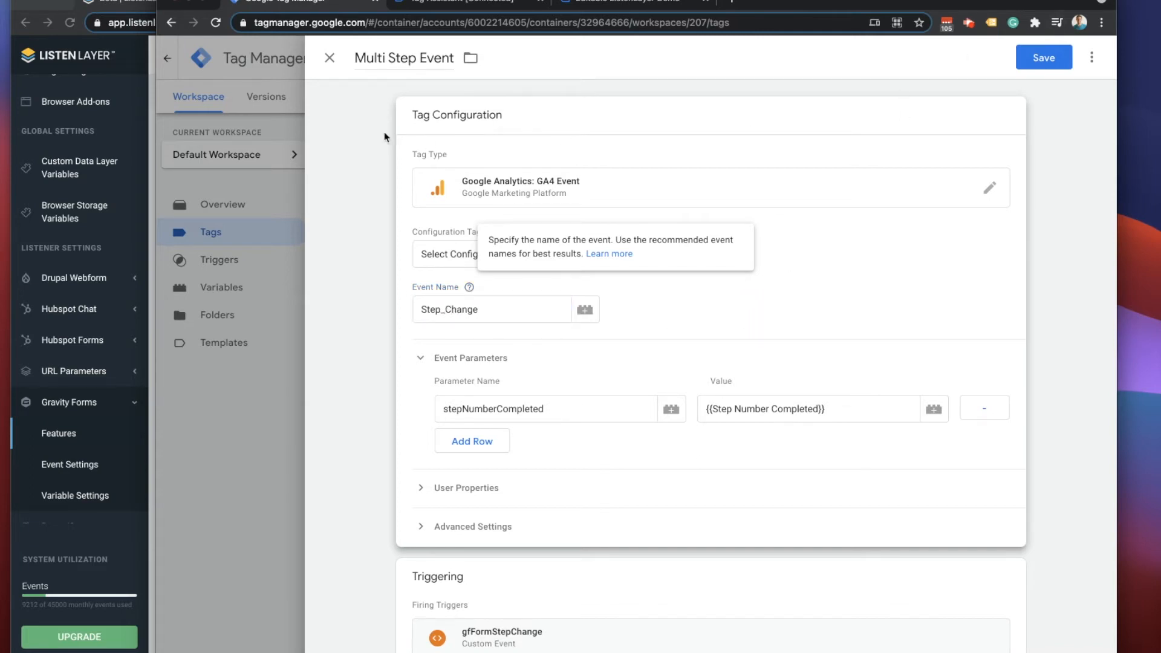
click(364, 120)
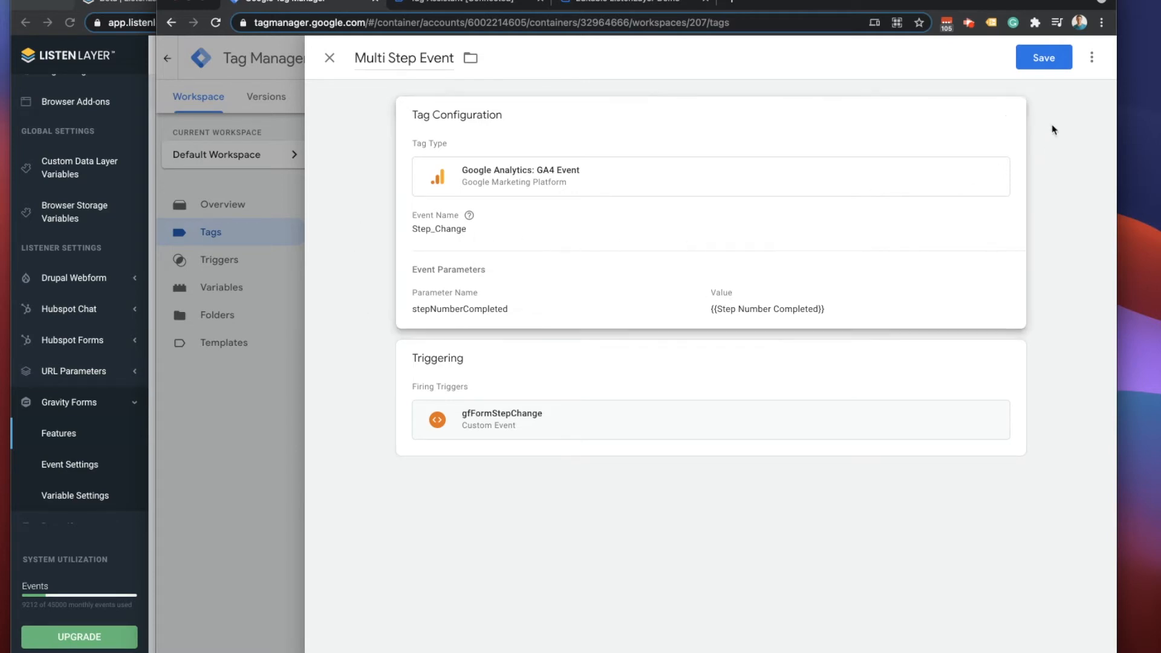
- Set the configuration tag to None - Manually Set ID, use the placeholder measurement ID G-000000000 and save the tag
click(1038, 61)
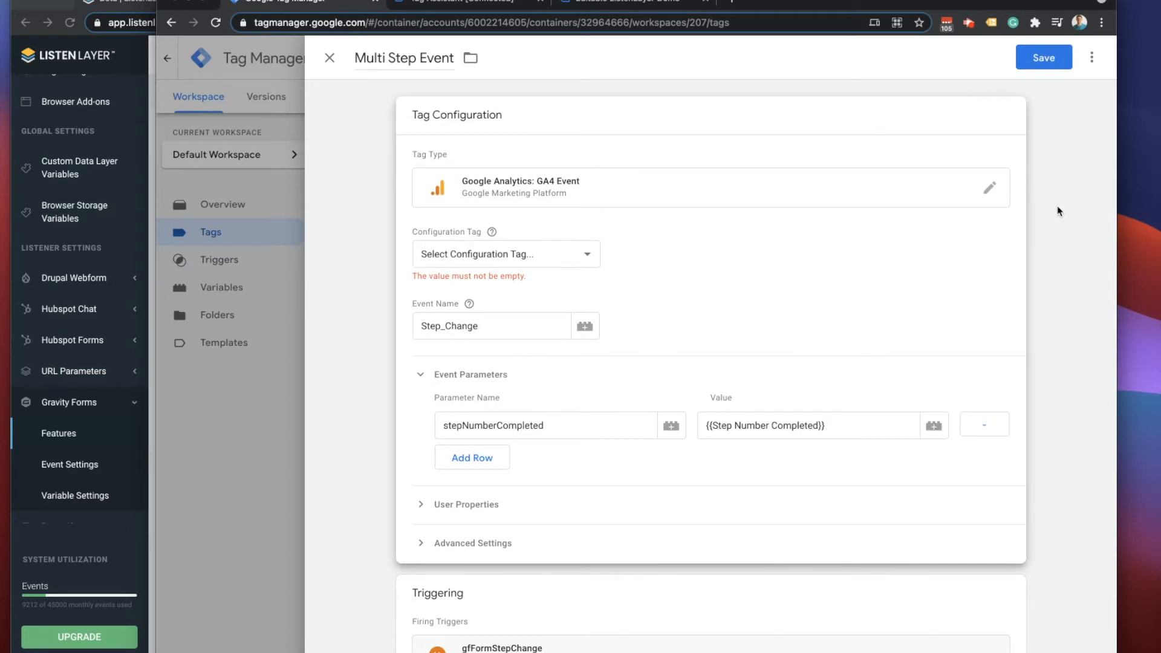
click(474, 255)
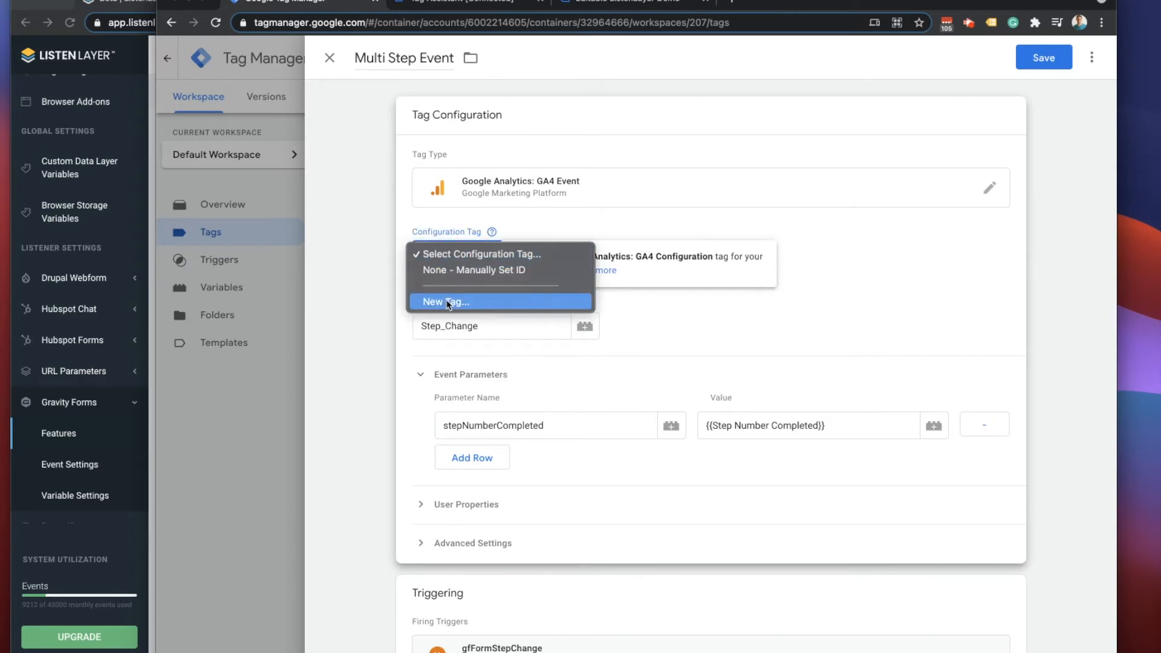
click(470, 274)
click(461, 309)
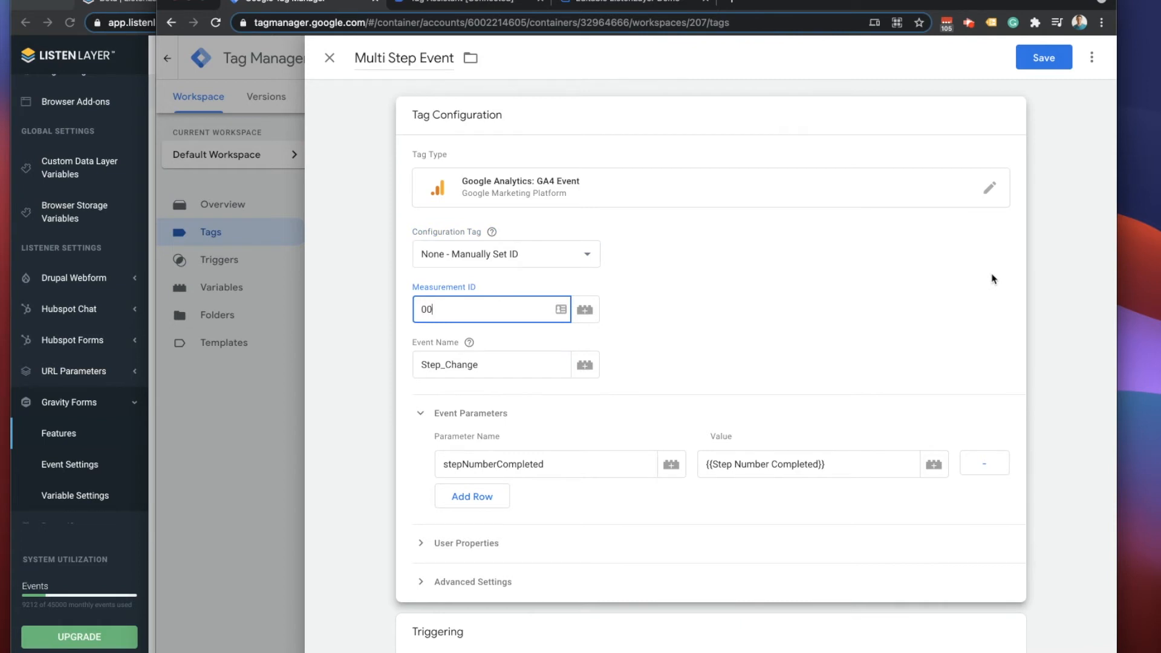
text(00-000000000)
click(1065, 66)
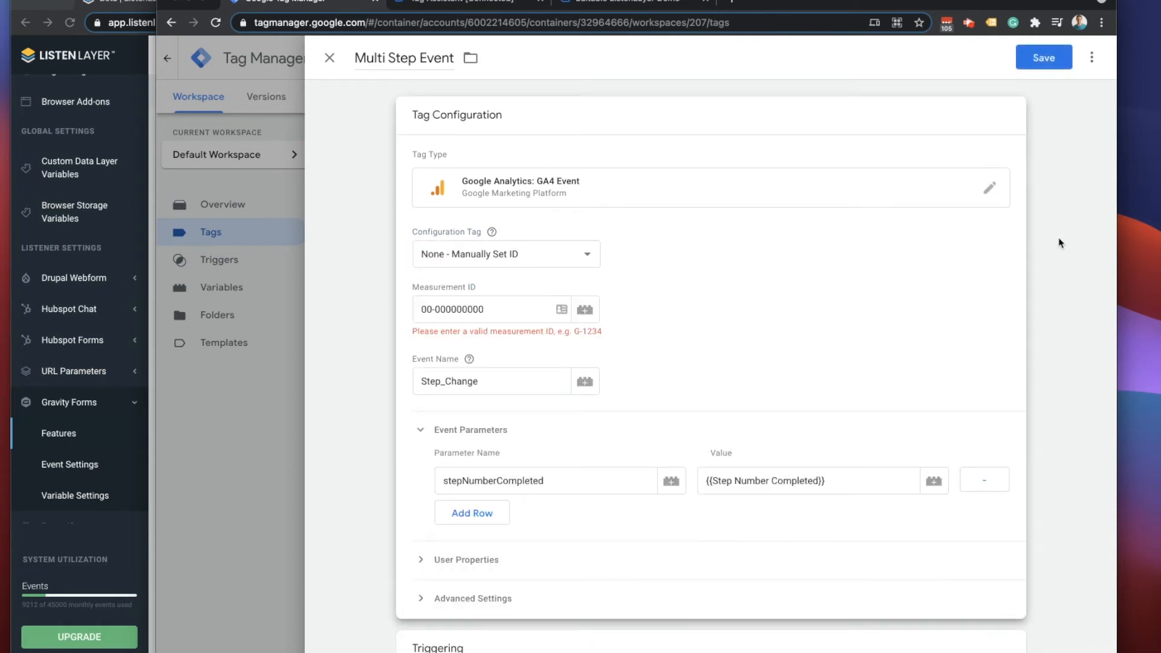
double_click(431, 309)
text(G)
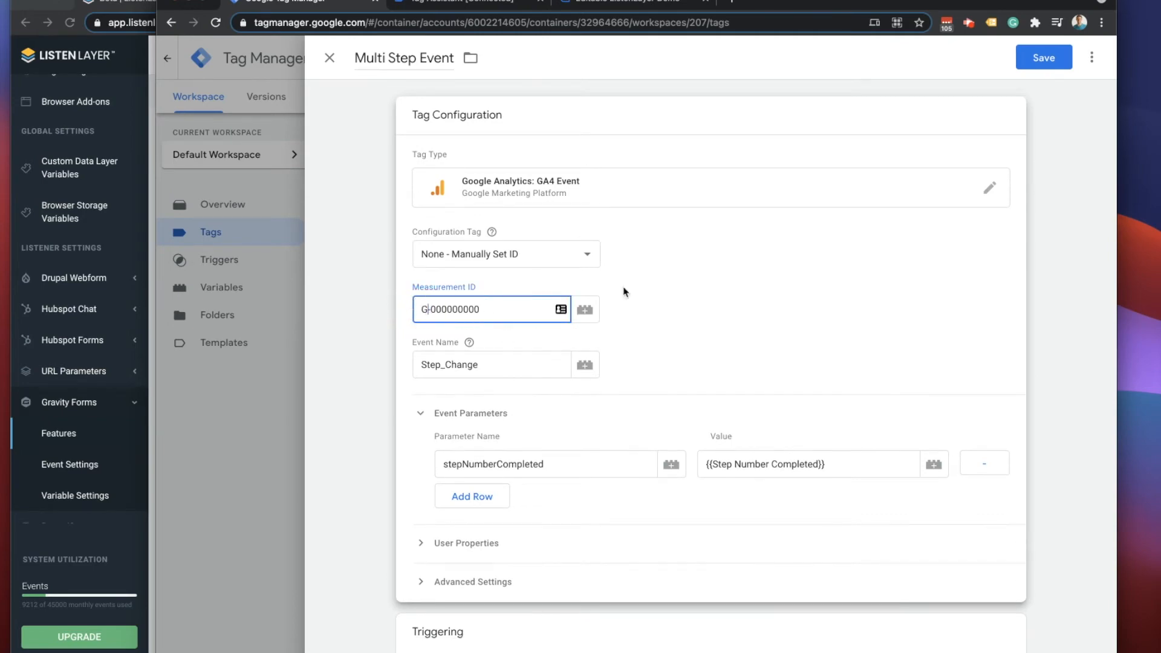
click(1044, 57)
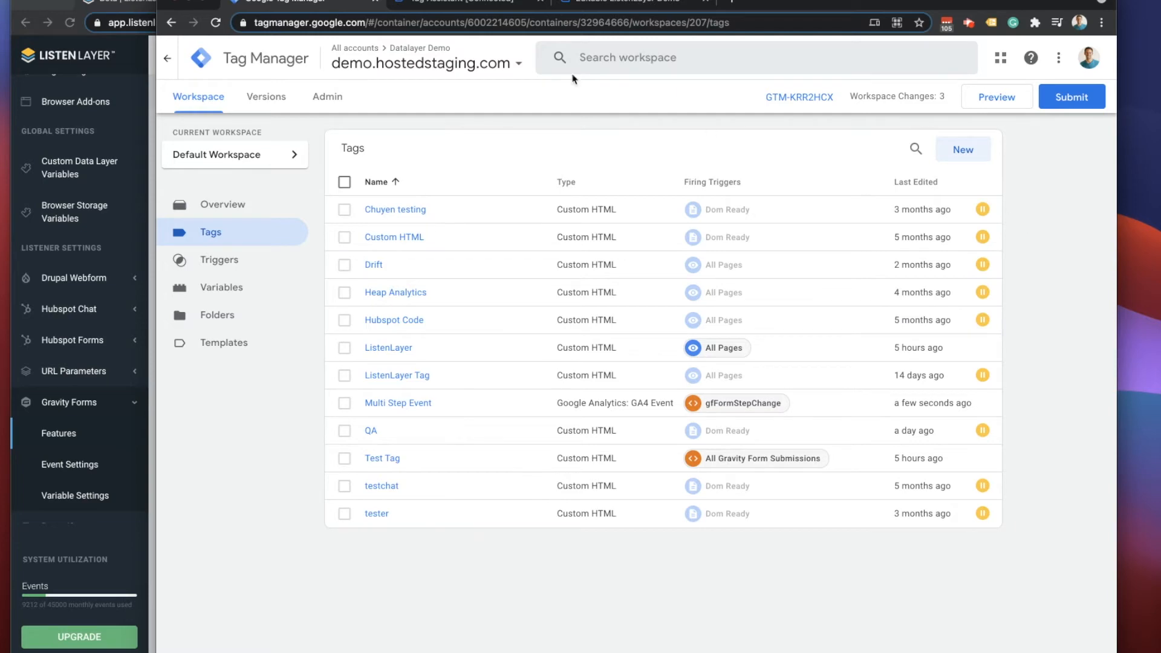
- Switch to the demo form, advance it with Second Choice for Test Radio and expand the logged gfFormStepChange event
click(423, 5)
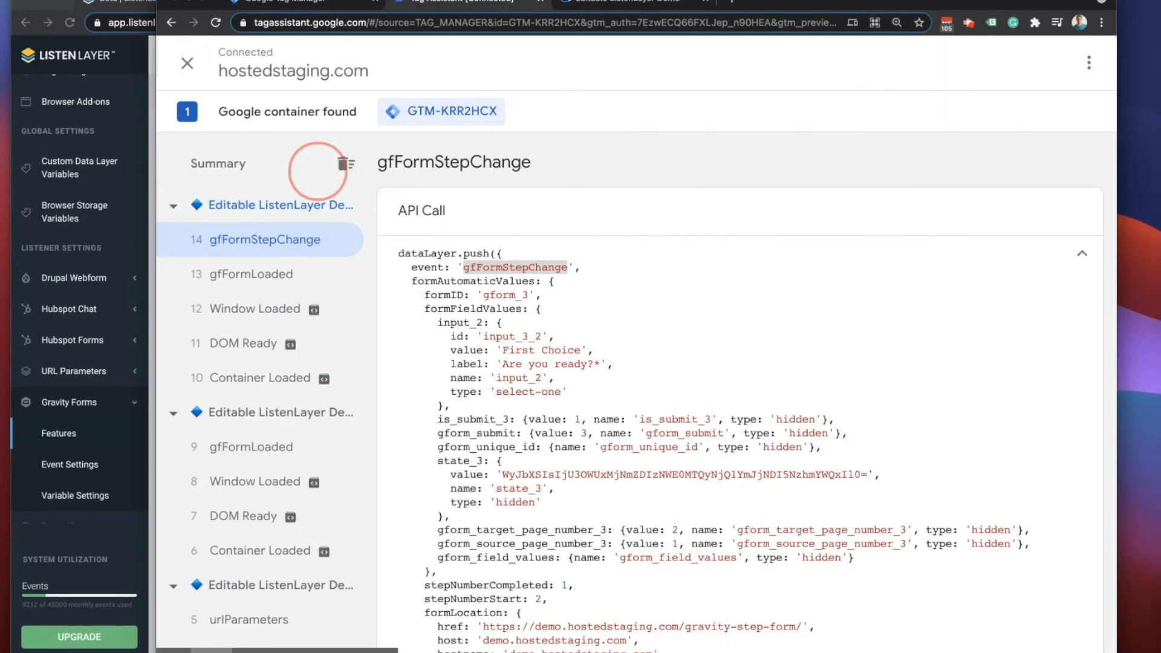
click(600, 6)
click(302, 163)
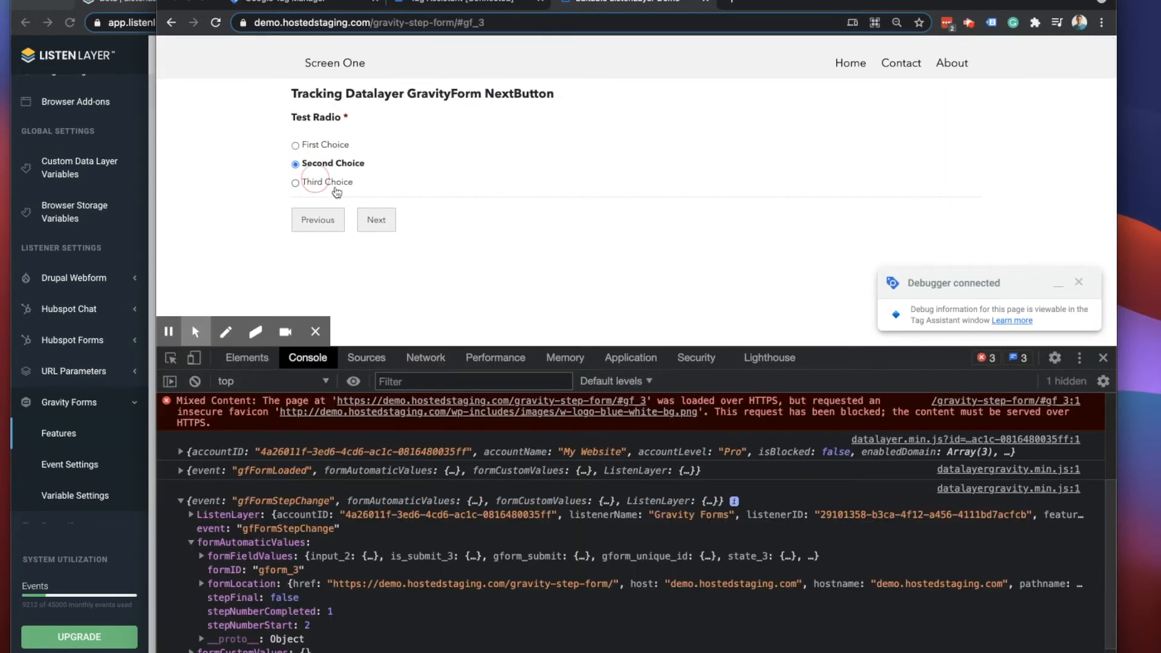
click(376, 220)
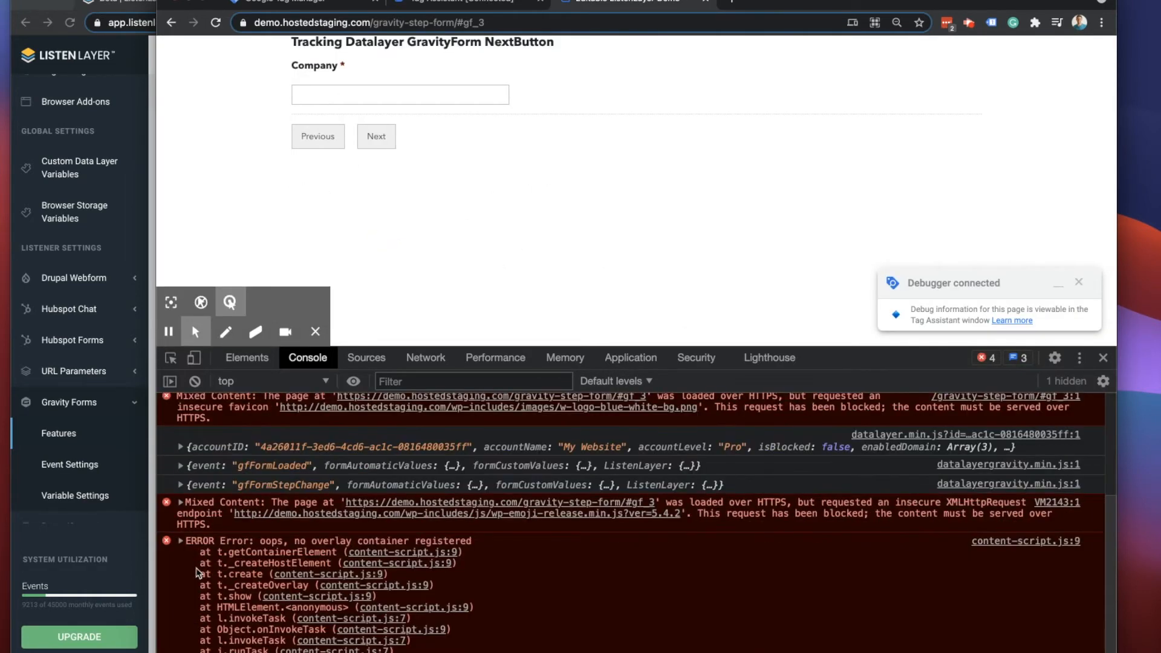
scroll(182, 560, up, 2)
click(180, 553)
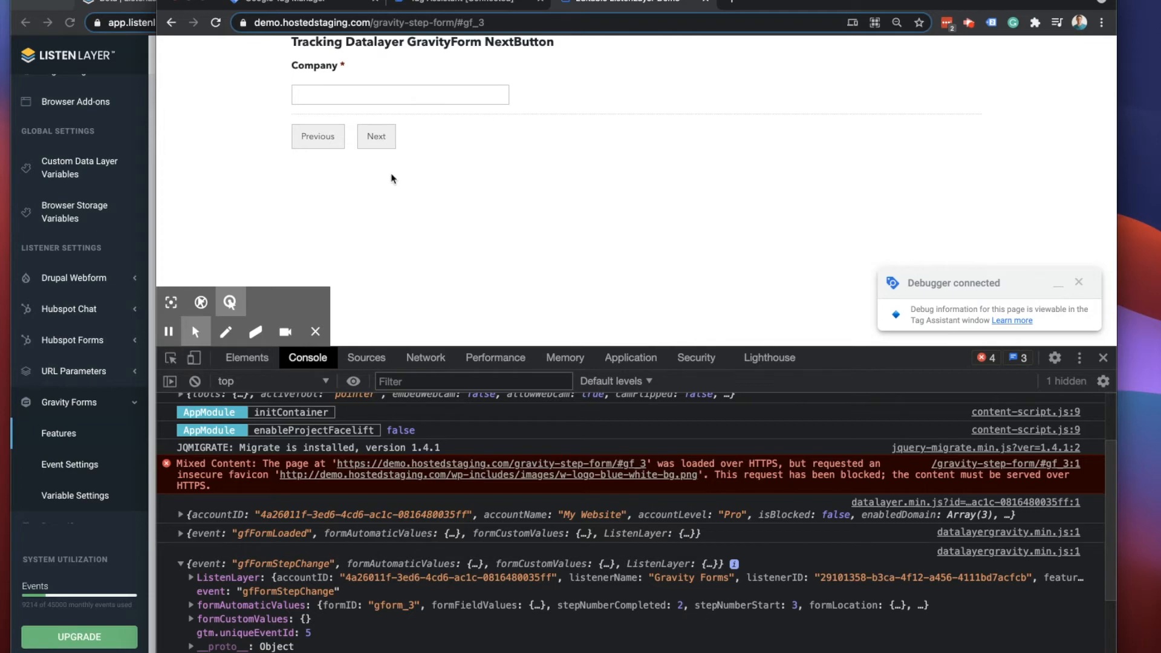
- Fill in the form's Company field with test and advance to the next form step
click(347, 97)
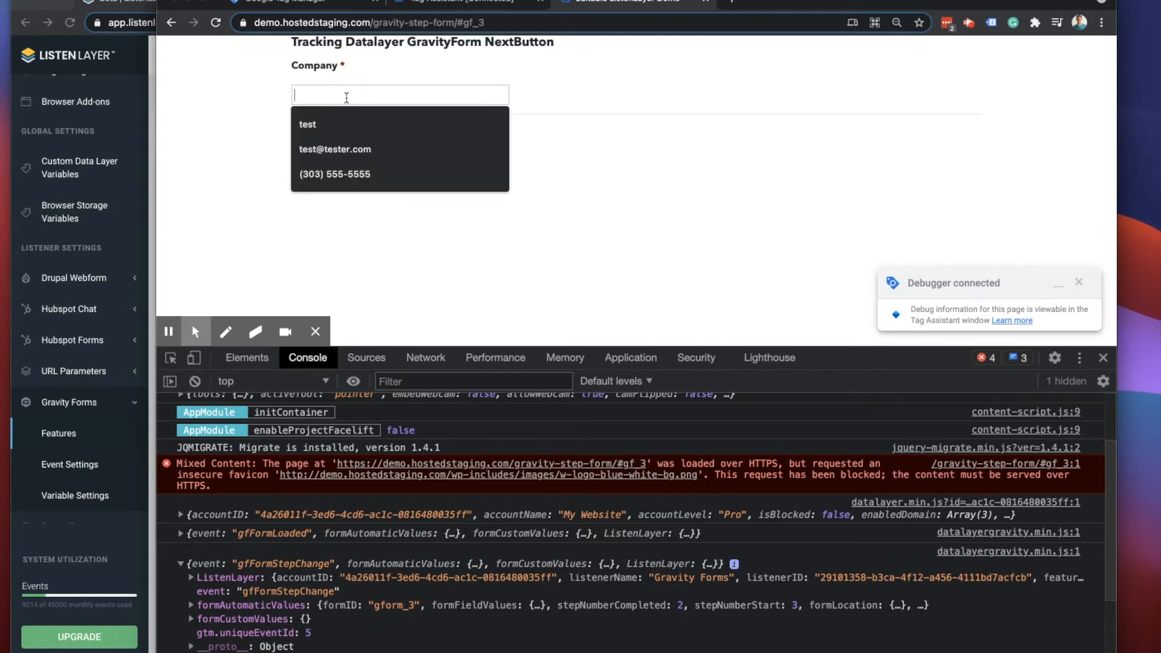
text(test)
click(573, 94)
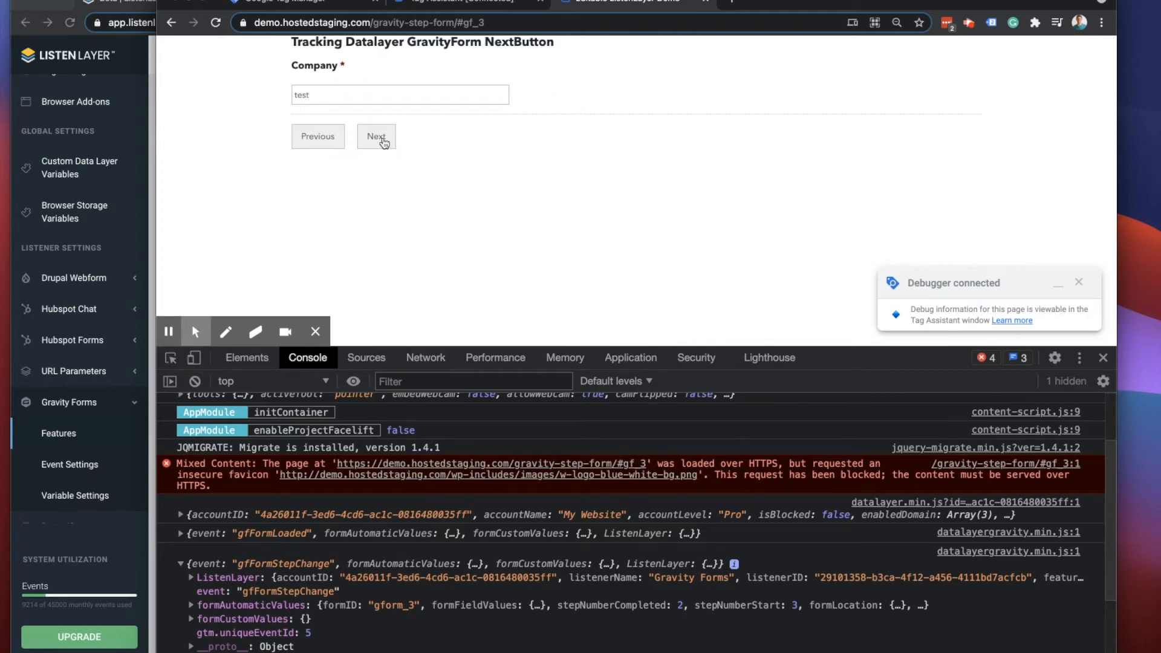
click(382, 140)
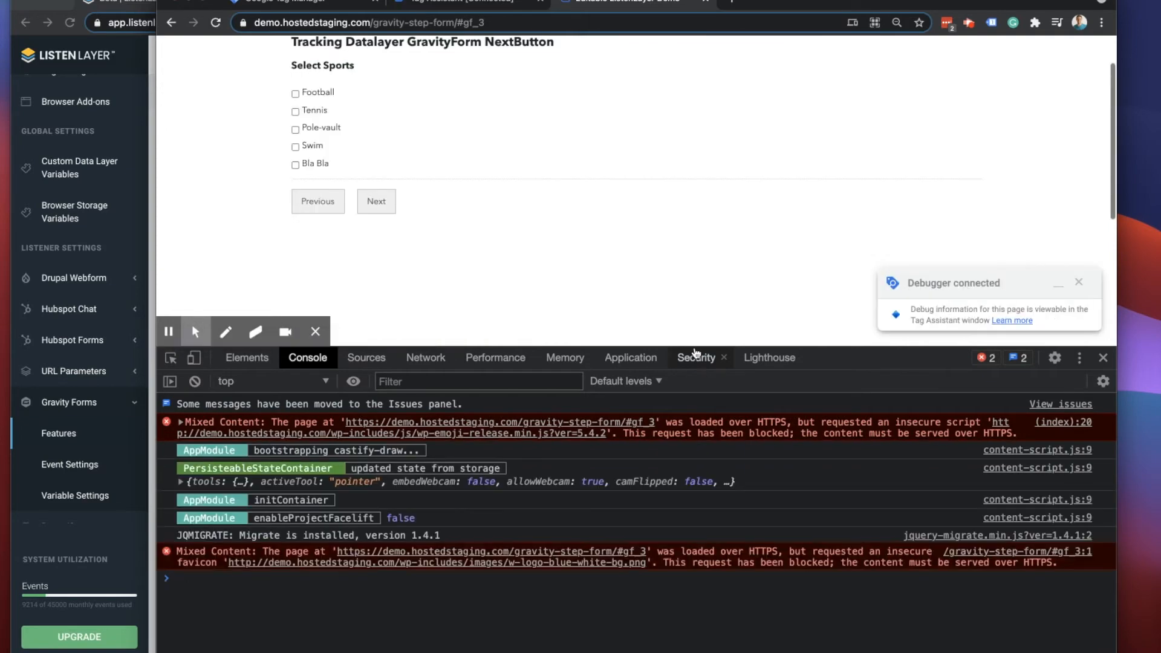
- Complete the remaining form steps with Pole-vault under Select Sports and a number under Choose, and submit the form
click(296, 130)
click(382, 210)
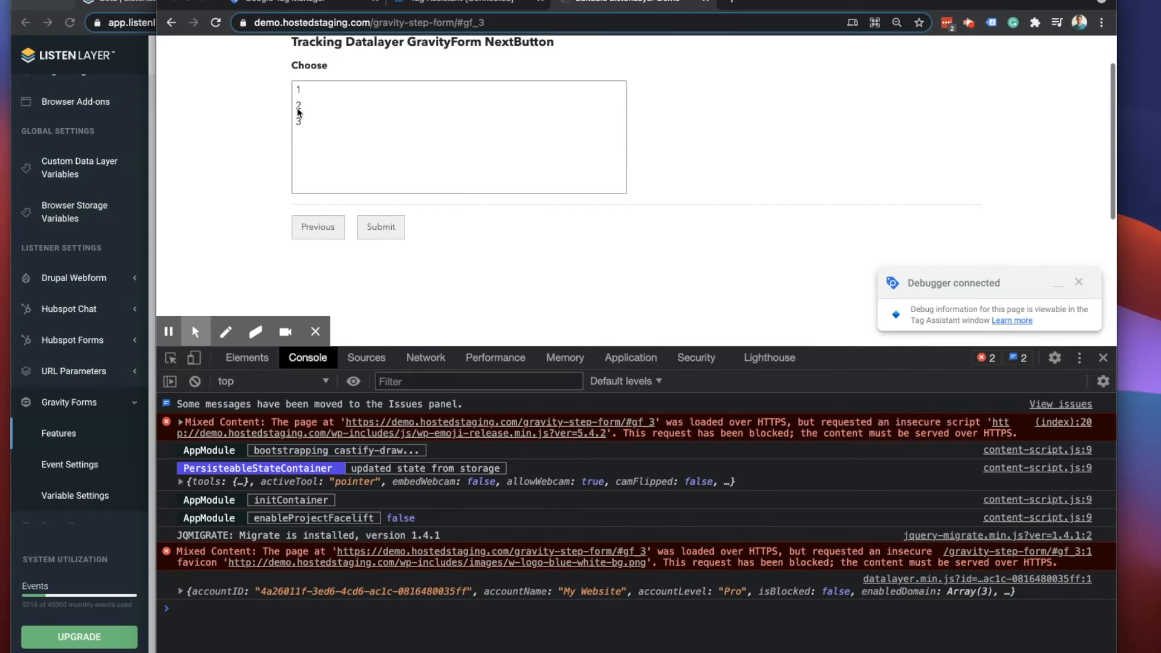
click(298, 113)
click(379, 228)
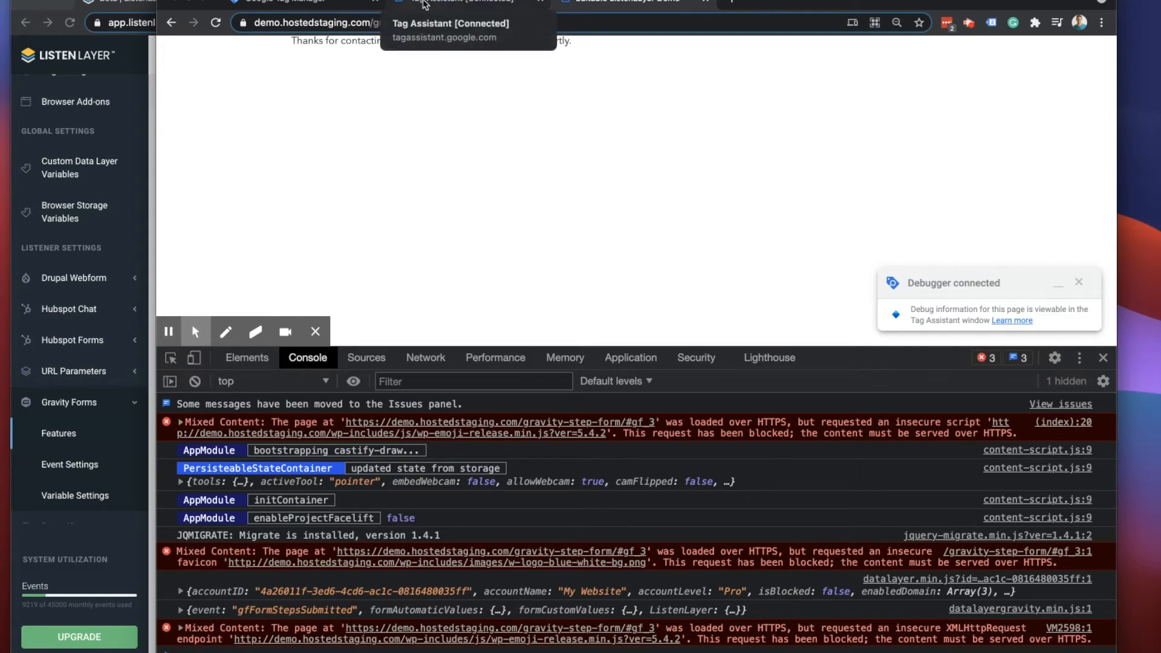
- Switch to Tag Assistant and copy the event name gfFormStepsSubmitted from that event's API call
click(425, 7)
click(254, 237)
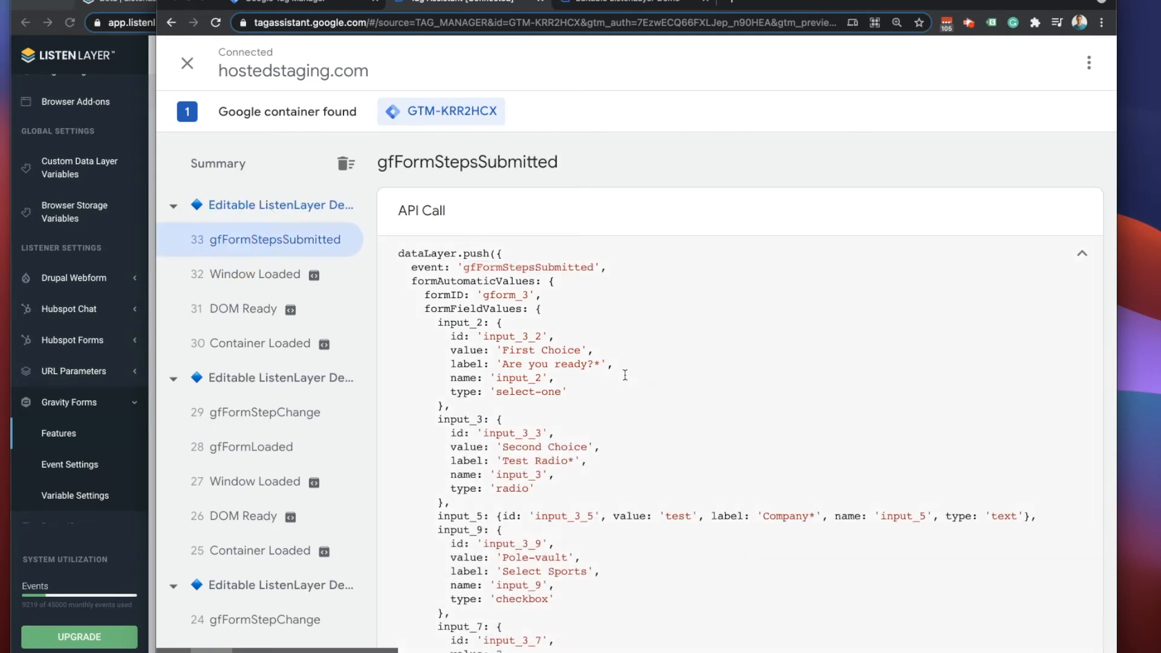
drag(468, 268, 585, 267)
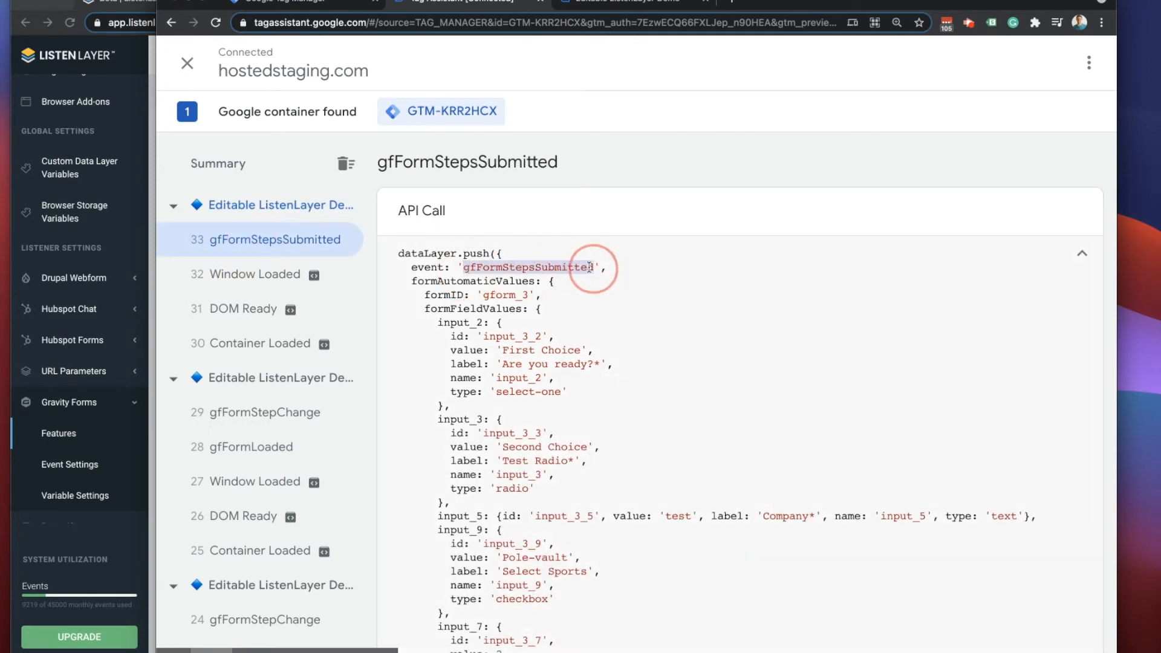
right_click(584, 267)
click(599, 297)
- Return to Google Tag Manager and create a new Custom Event trigger with the event name gfFormStepsSubmitted
click(311, 5)
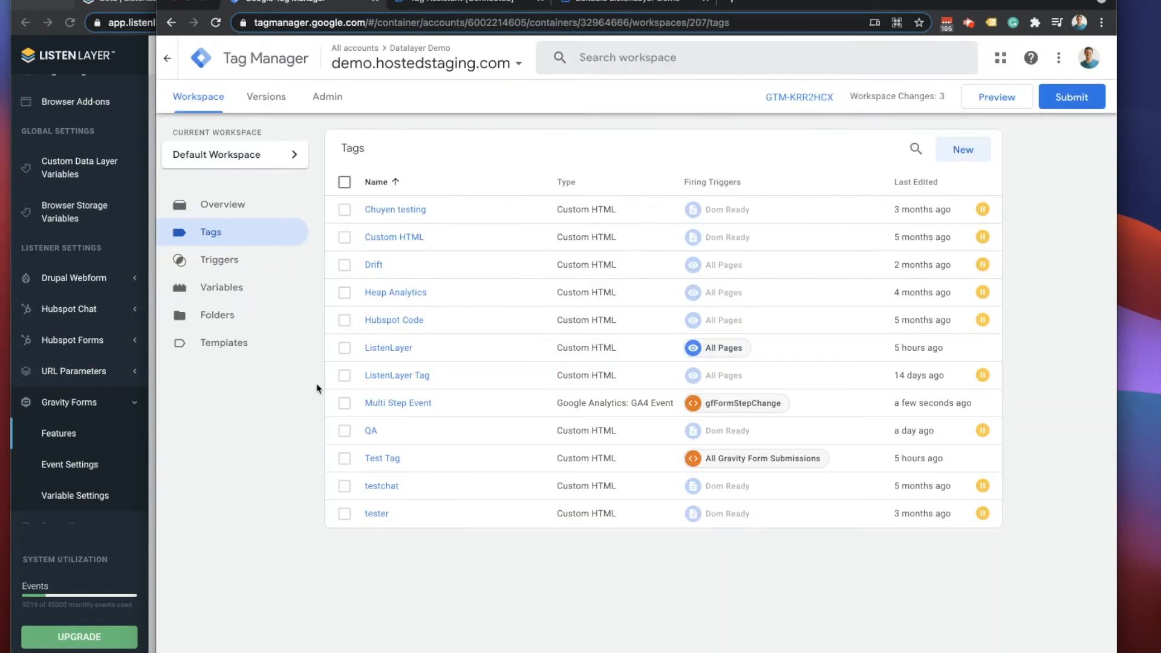
click(216, 260)
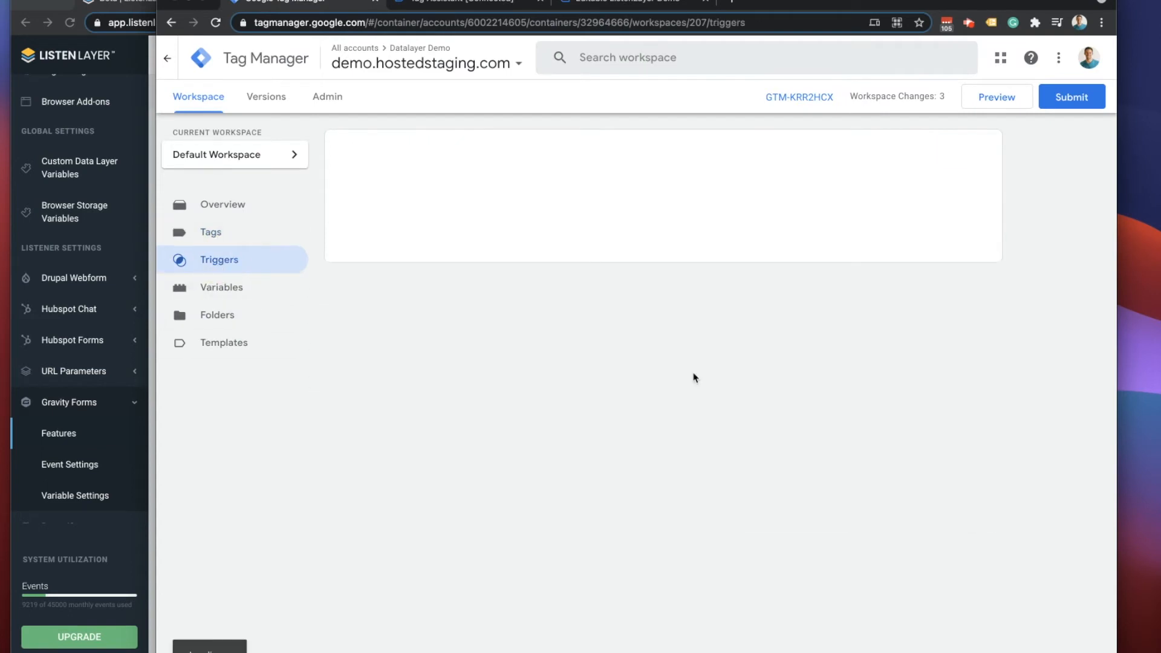
click(960, 150)
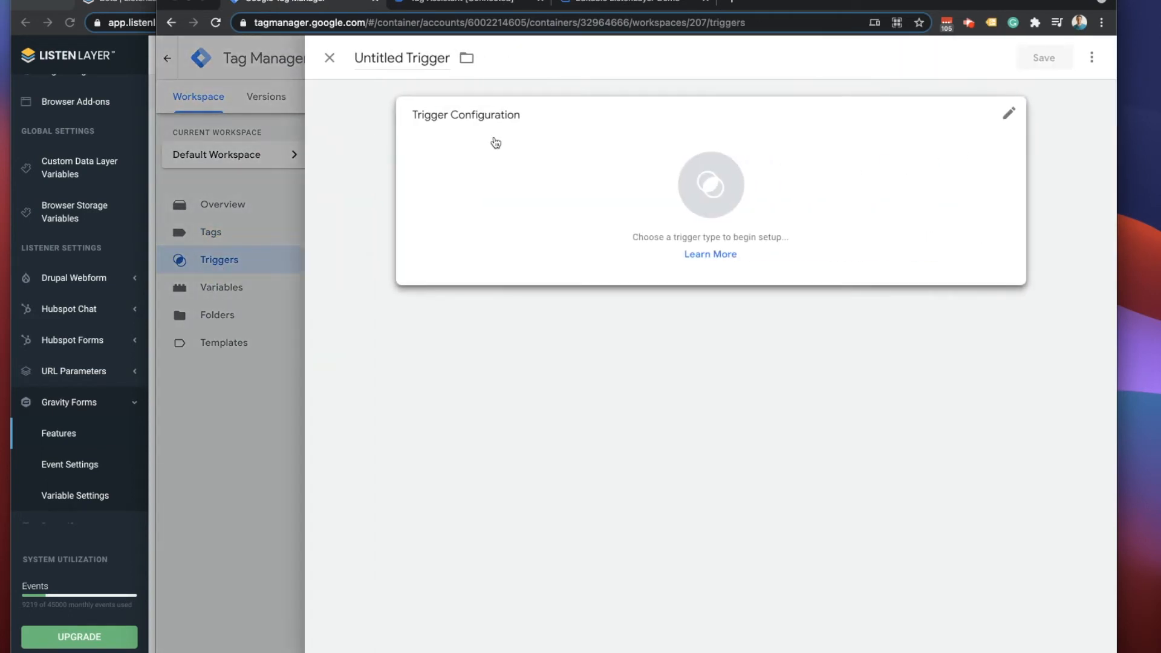
click(495, 145)
click(737, 600)
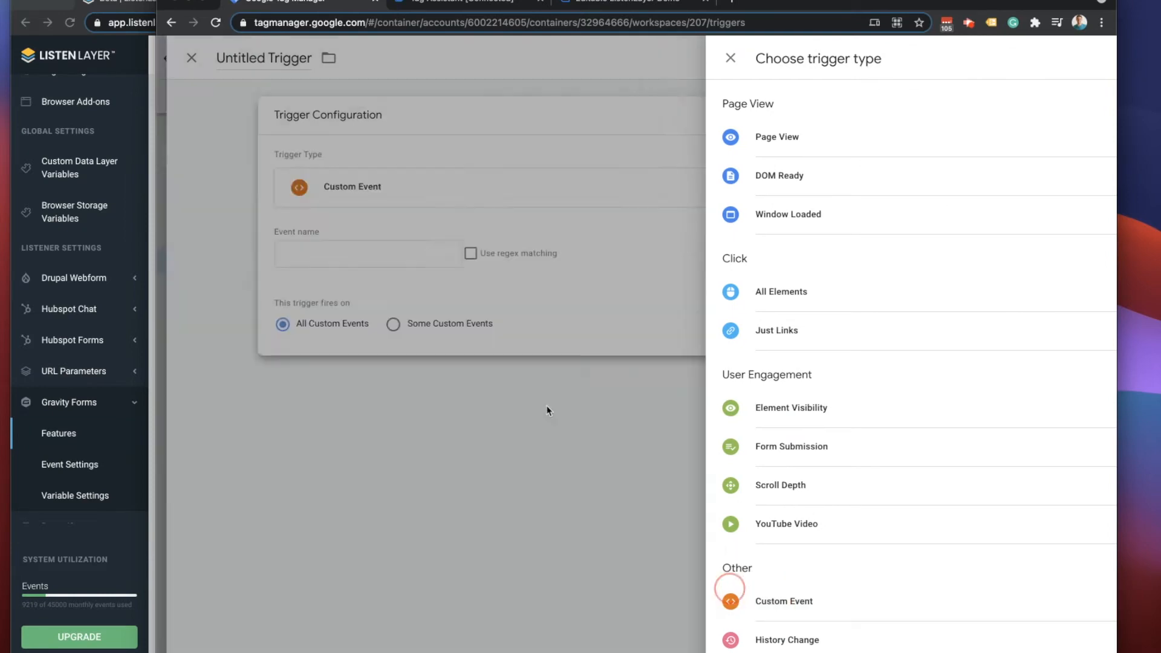
click(453, 267)
right_click(474, 257)
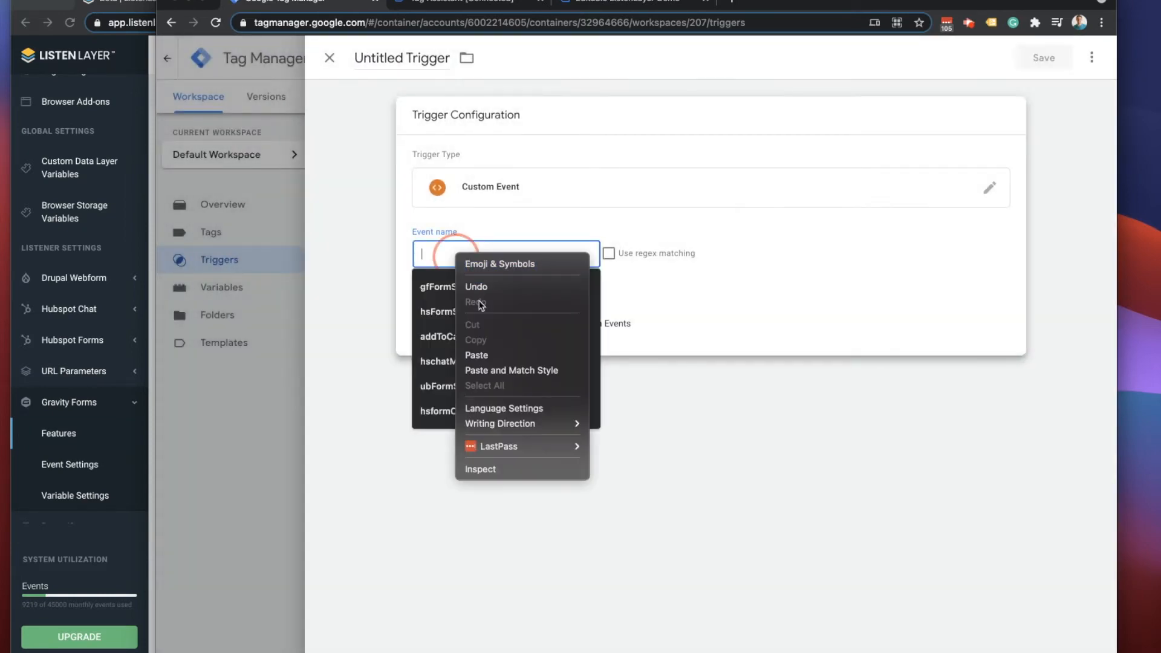
click(493, 355)
- Name the trigger Multi Step Form Complete and save it
click(409, 60)
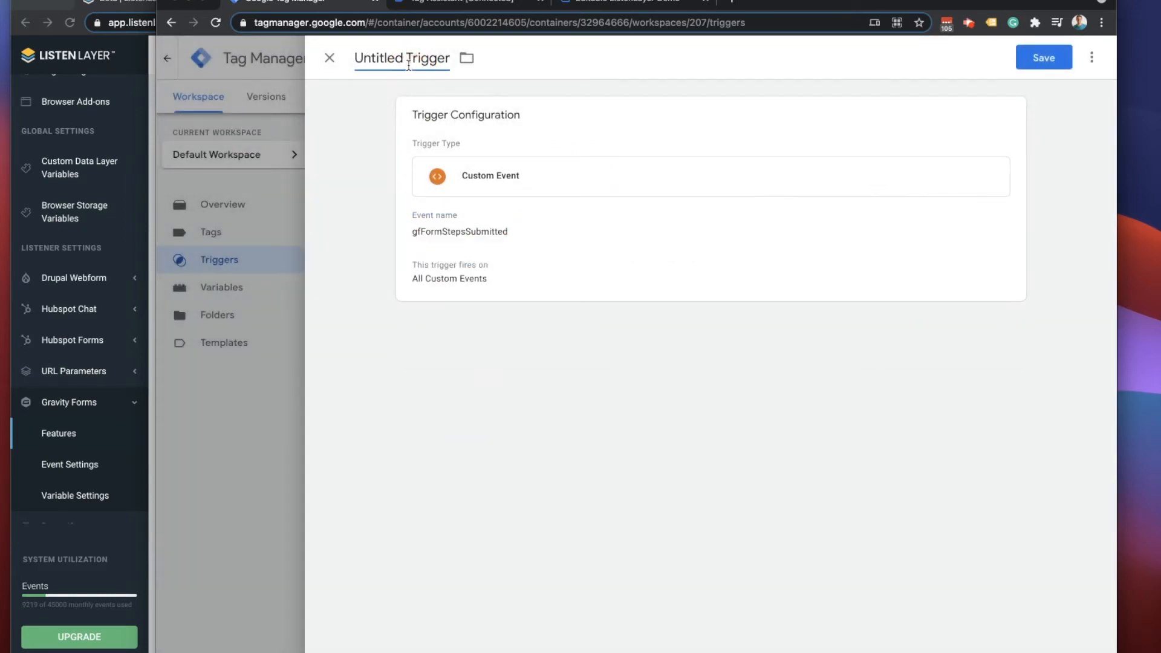
text(Multi Step Form Complete)
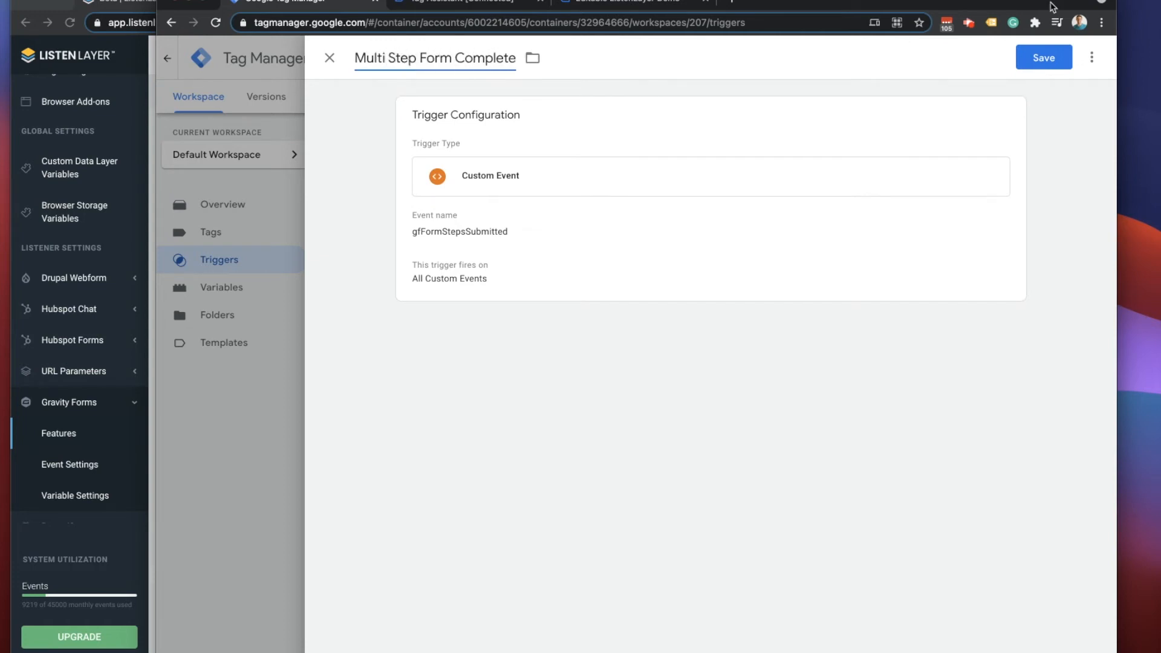
click(1044, 58)
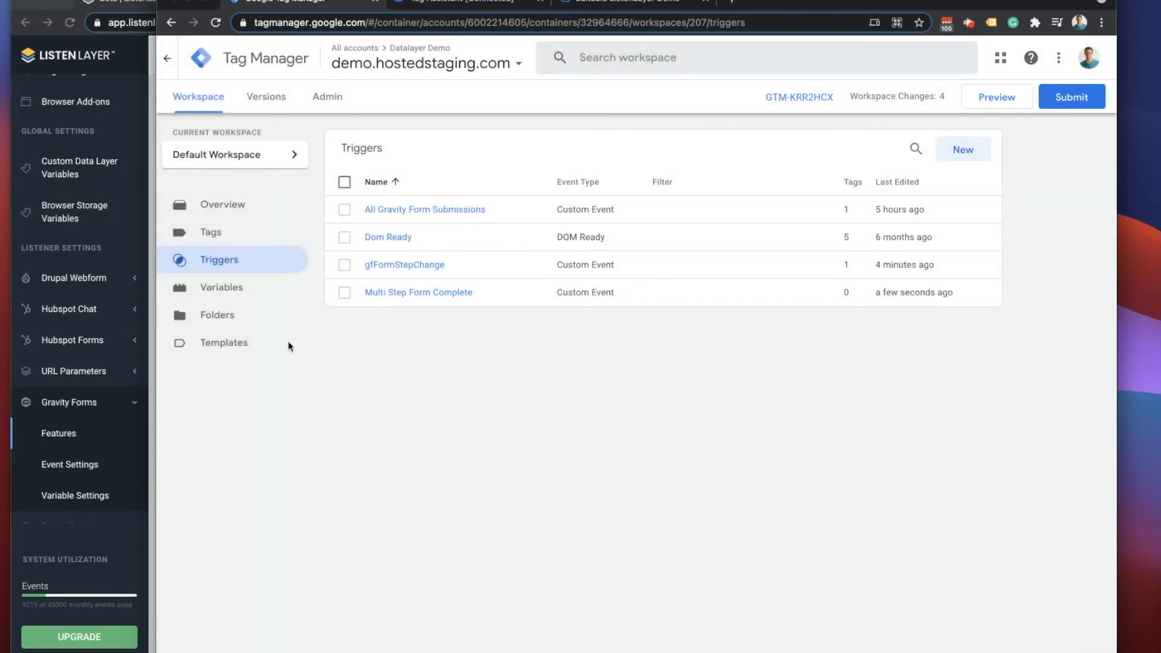
- Create a new tag with Google Analytics: GA4 Event as its tag type
click(209, 232)
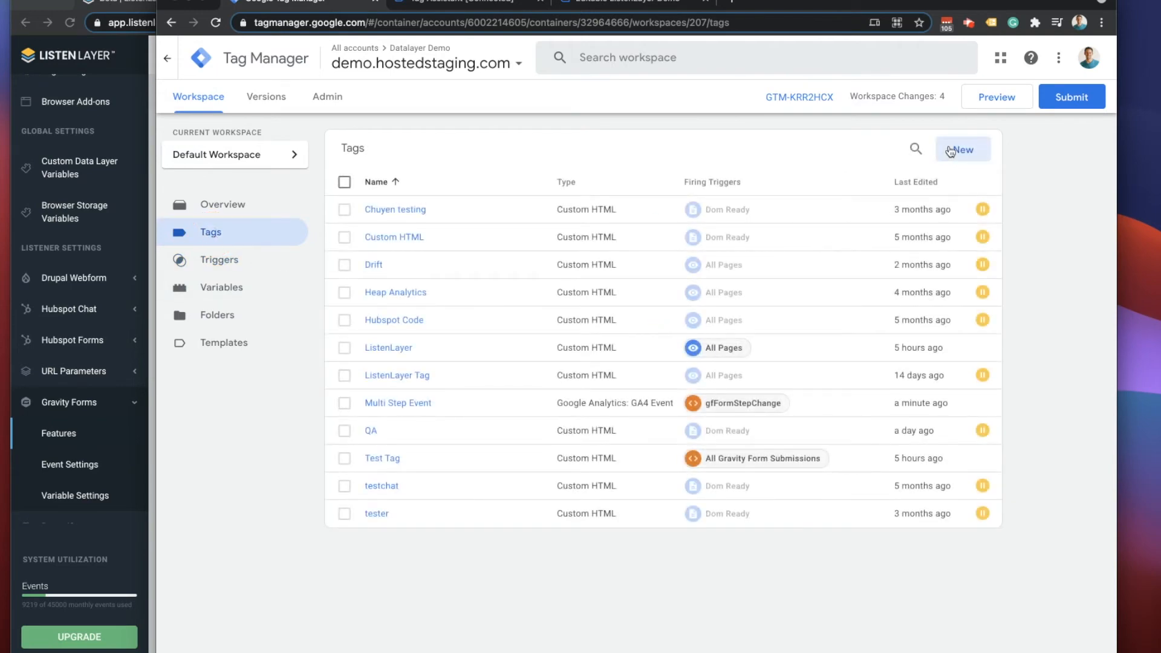
click(951, 151)
click(588, 179)
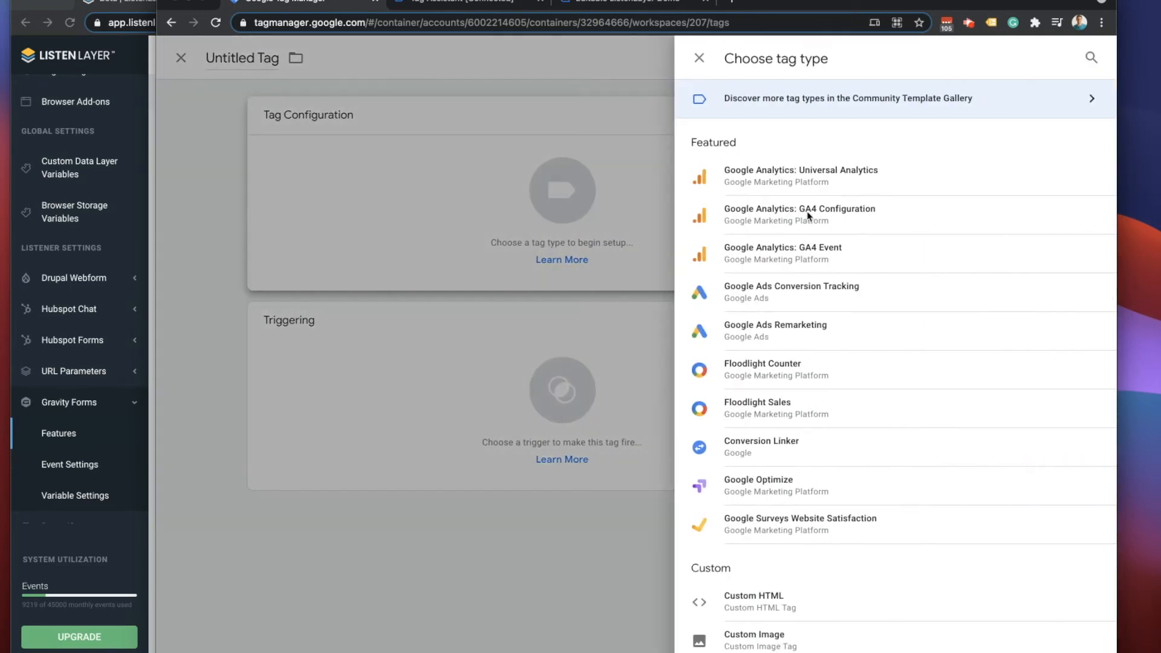
click(796, 255)
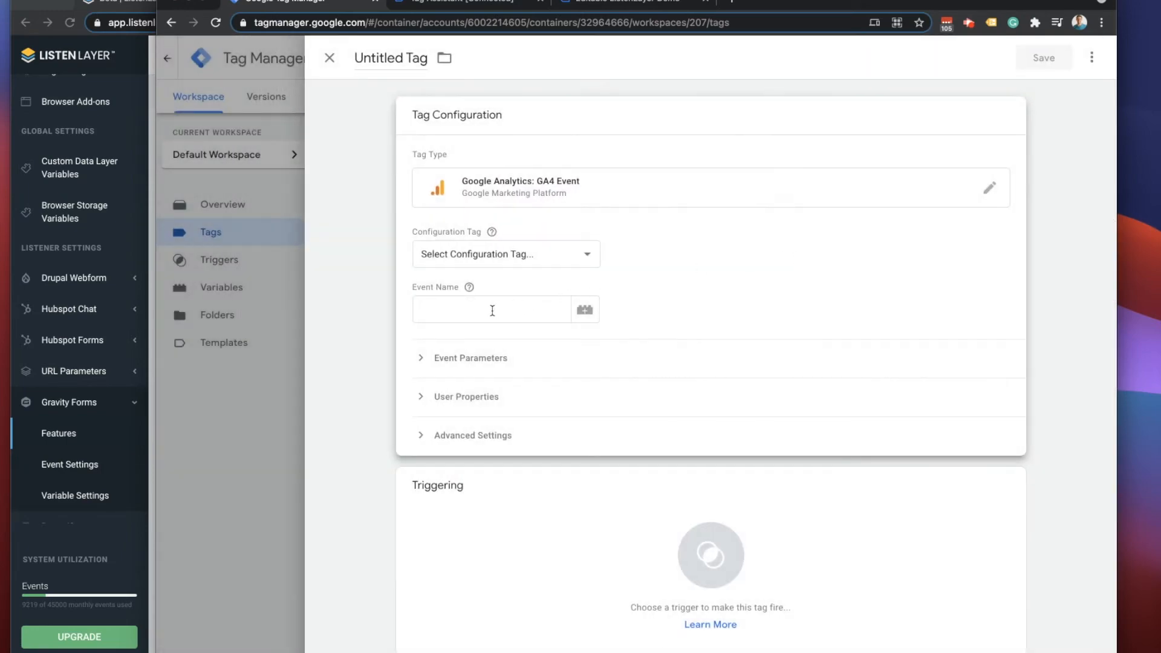
- Set the configuration tag to None - Manually Set ID, with measurement ID G-000000000 and event name Multi_Step_Form_Complete
click(485, 252)
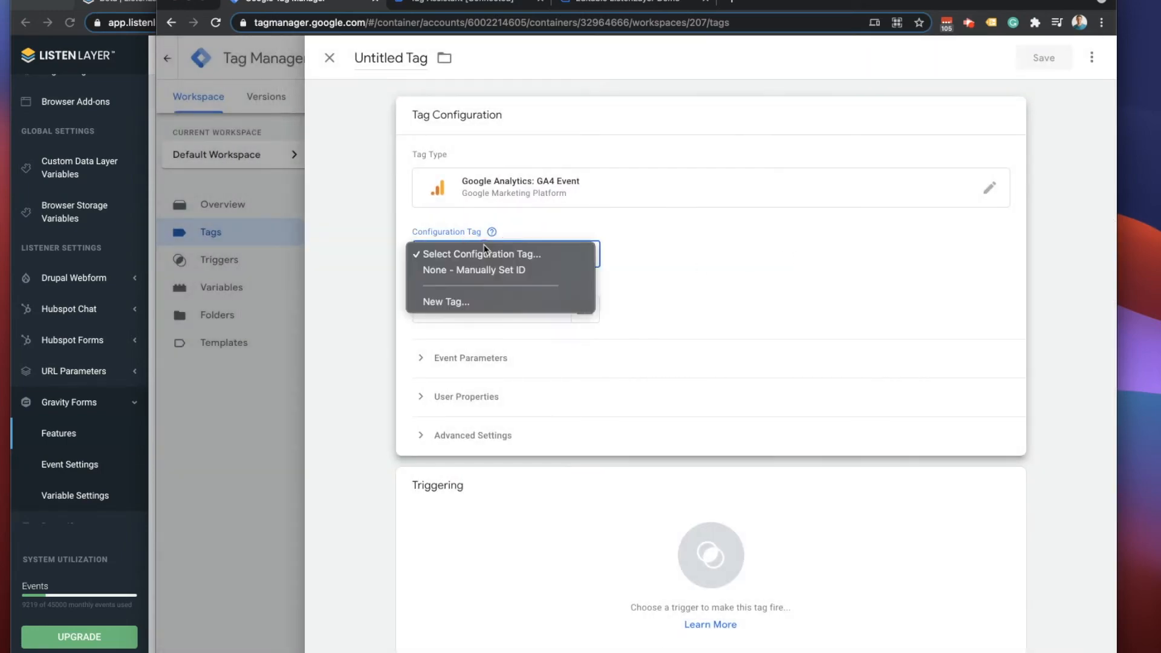
click(459, 272)
click(434, 309)
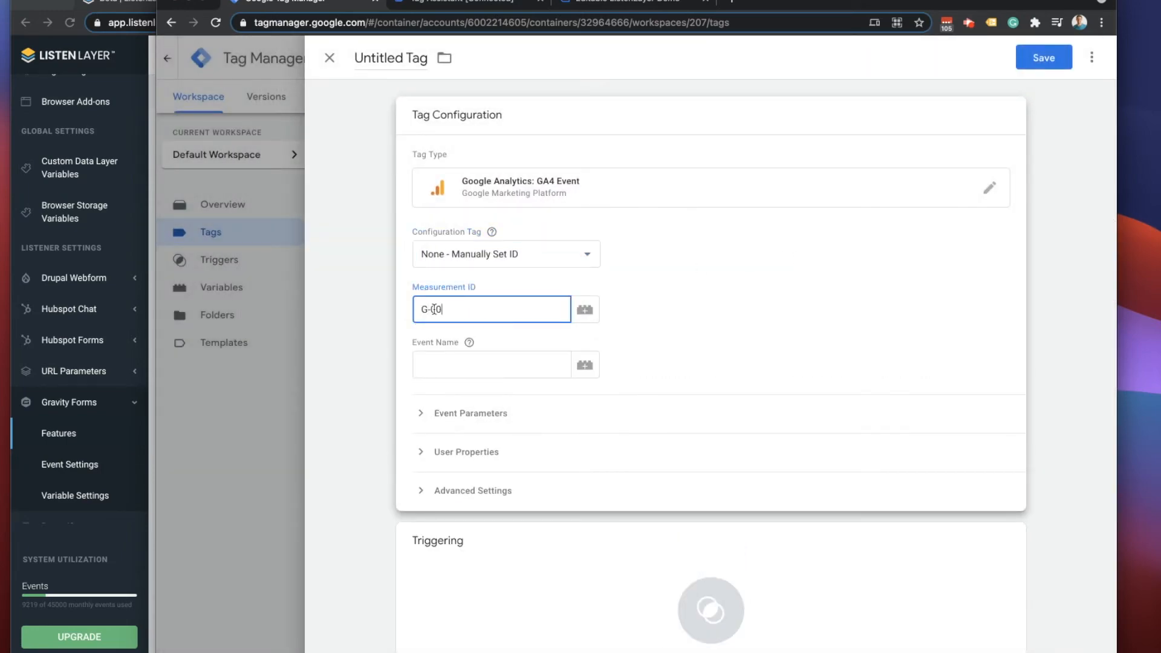
click(474, 358)
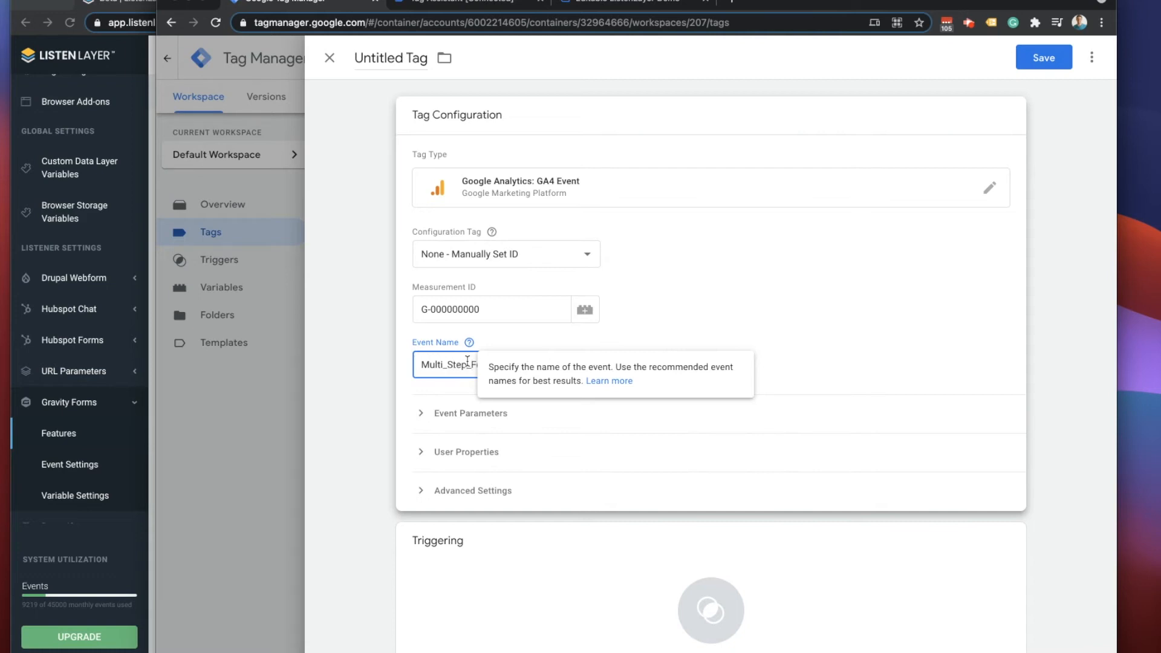
click(935, 289)
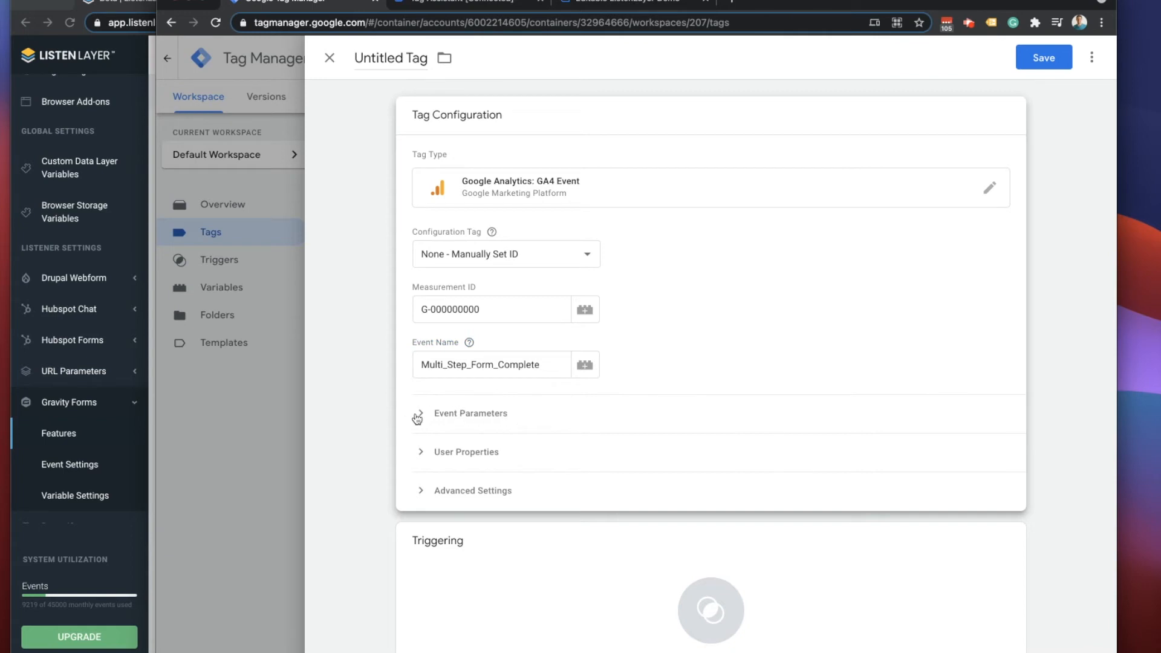
click(443, 413)
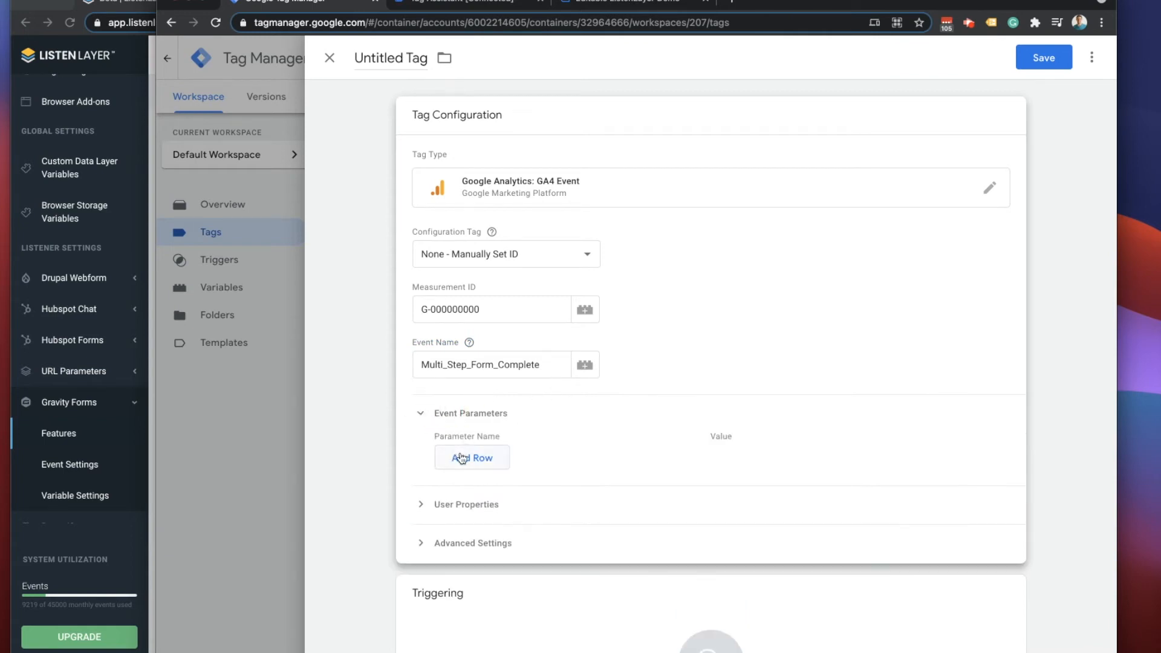
click(462, 454)
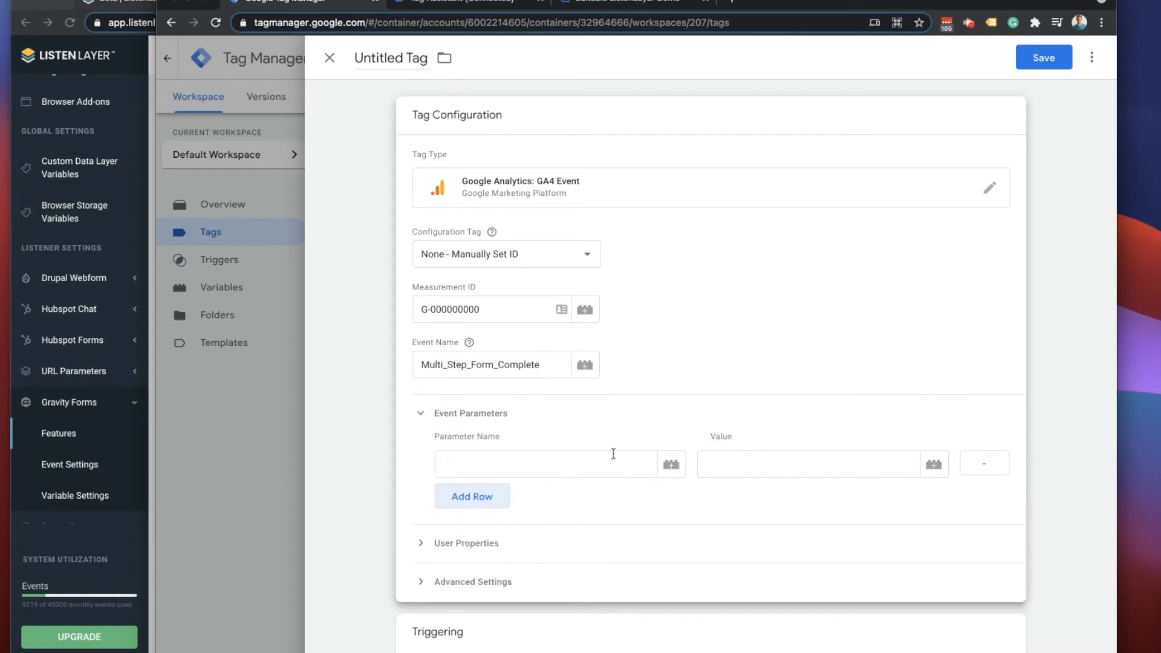
click(552, 460)
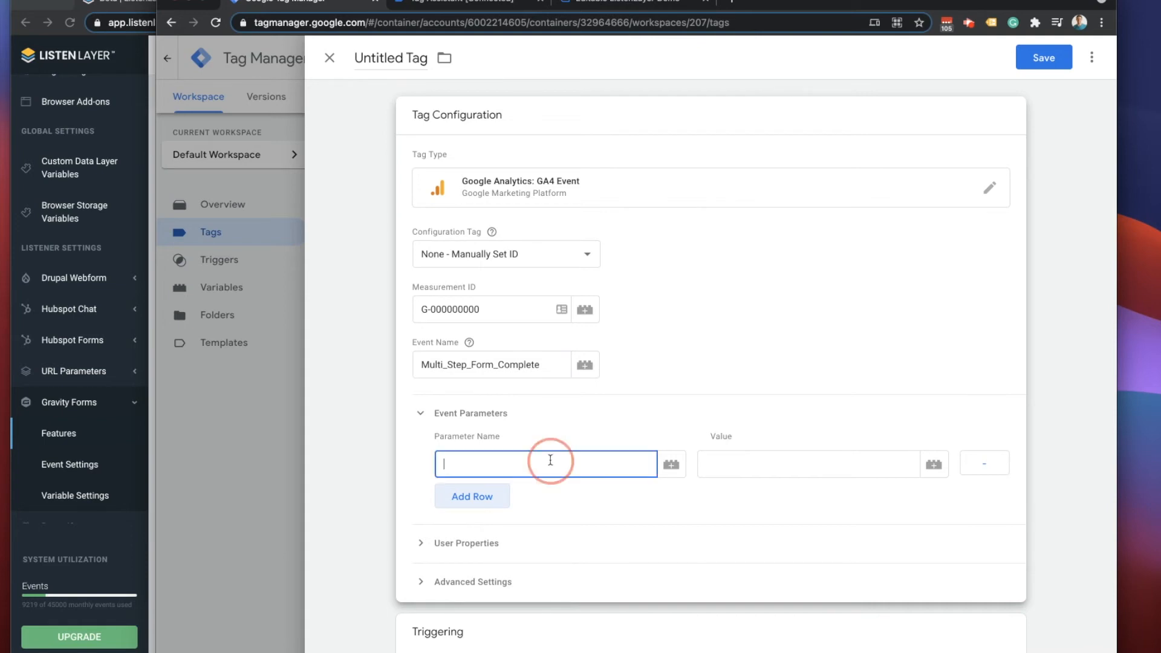
click(983, 465)
click(420, 414)
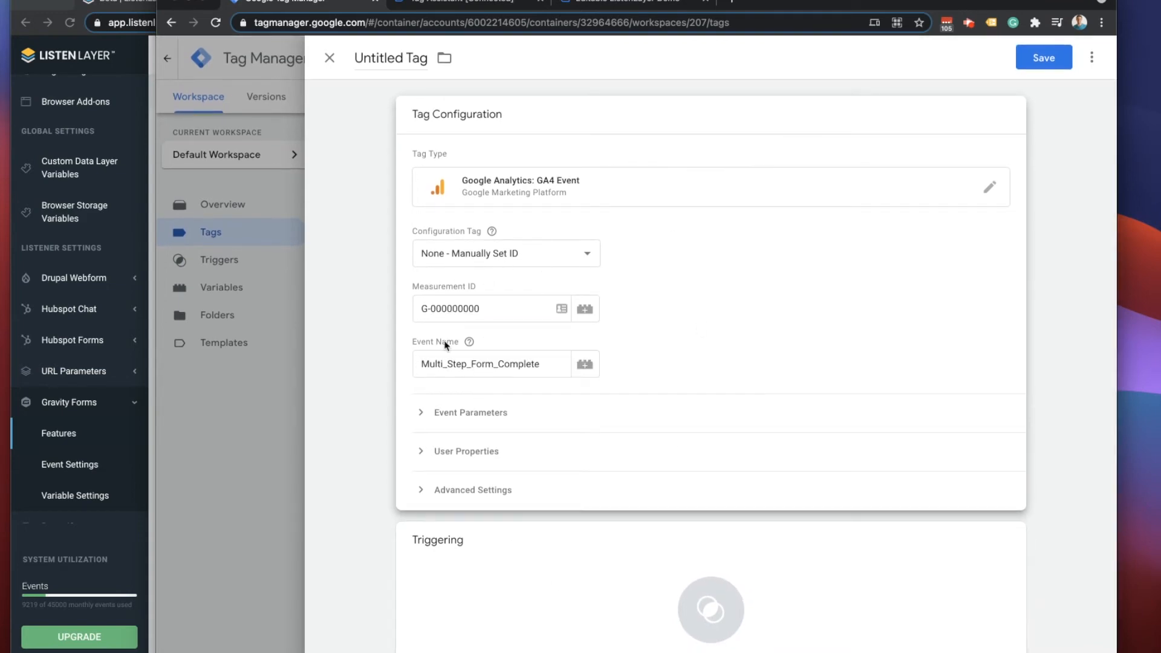
- Assign the Multi Step Form Complete trigger as the tag's firing trigger
mouse_move(469, 343)
click(469, 612)
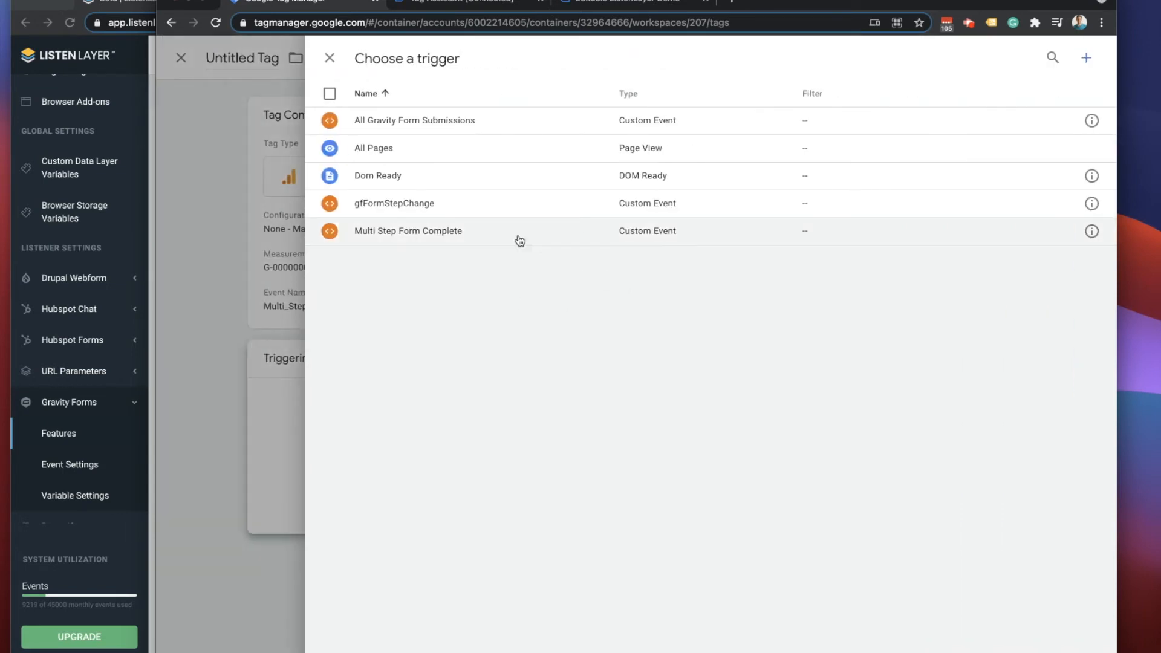
click(367, 234)
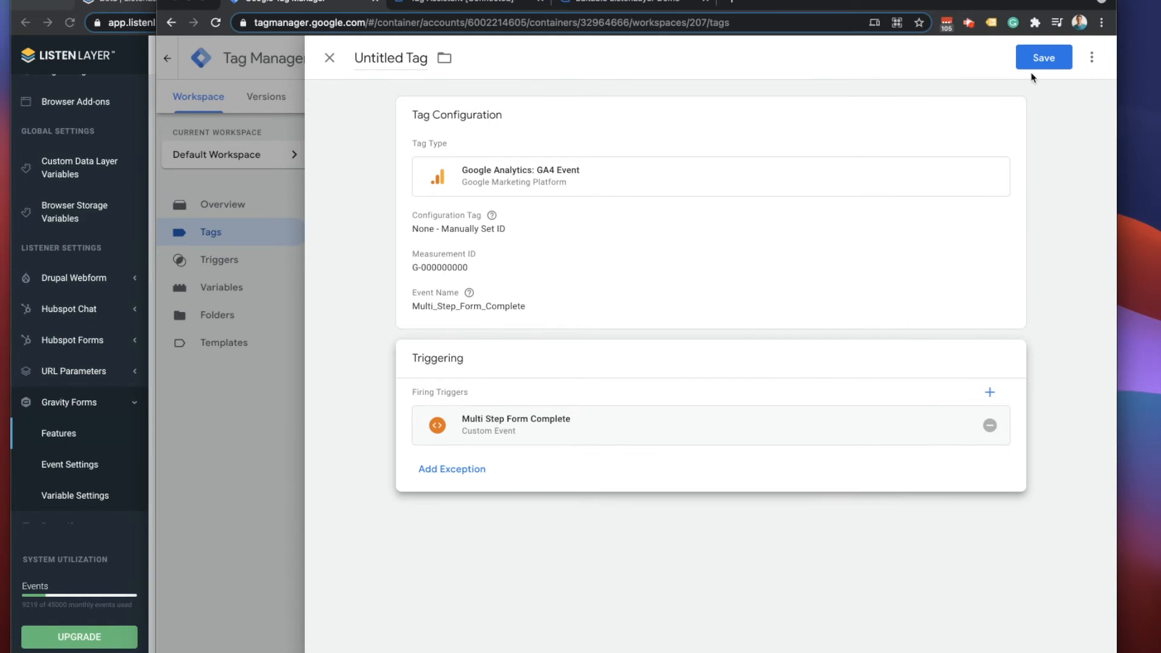
- Name the tag Send Completed Multi Step Form to GA4 and save it
click(401, 58)
click(399, 58)
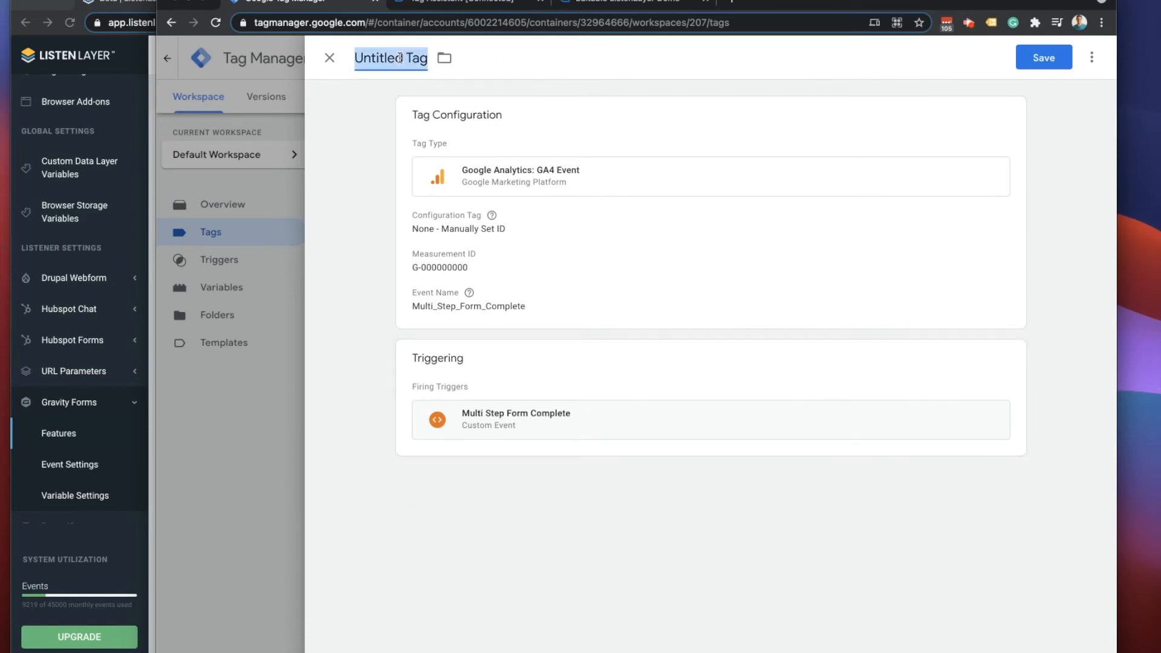
text(Send Complet)
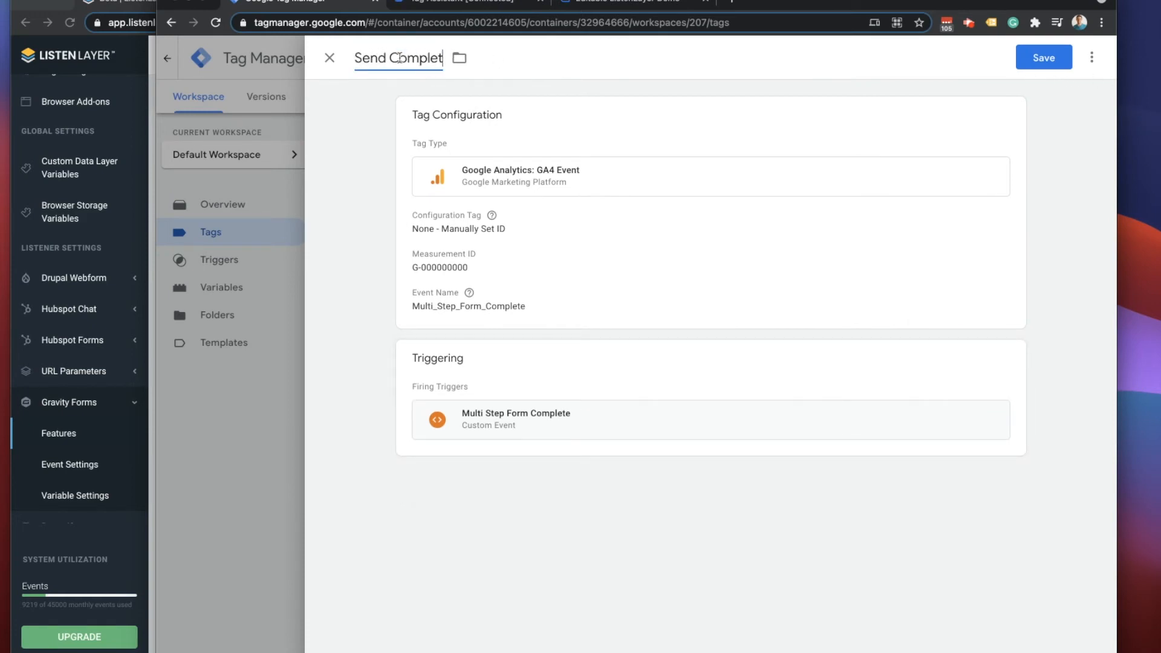
text(ed Mult)
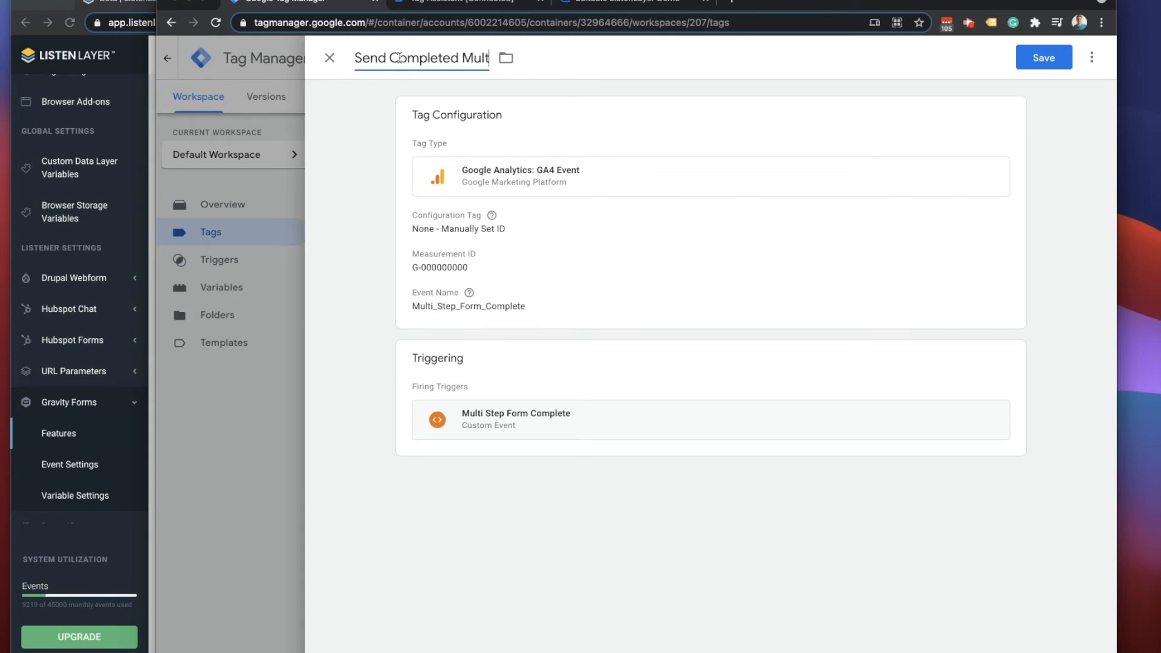
text(i Step Form to GA)
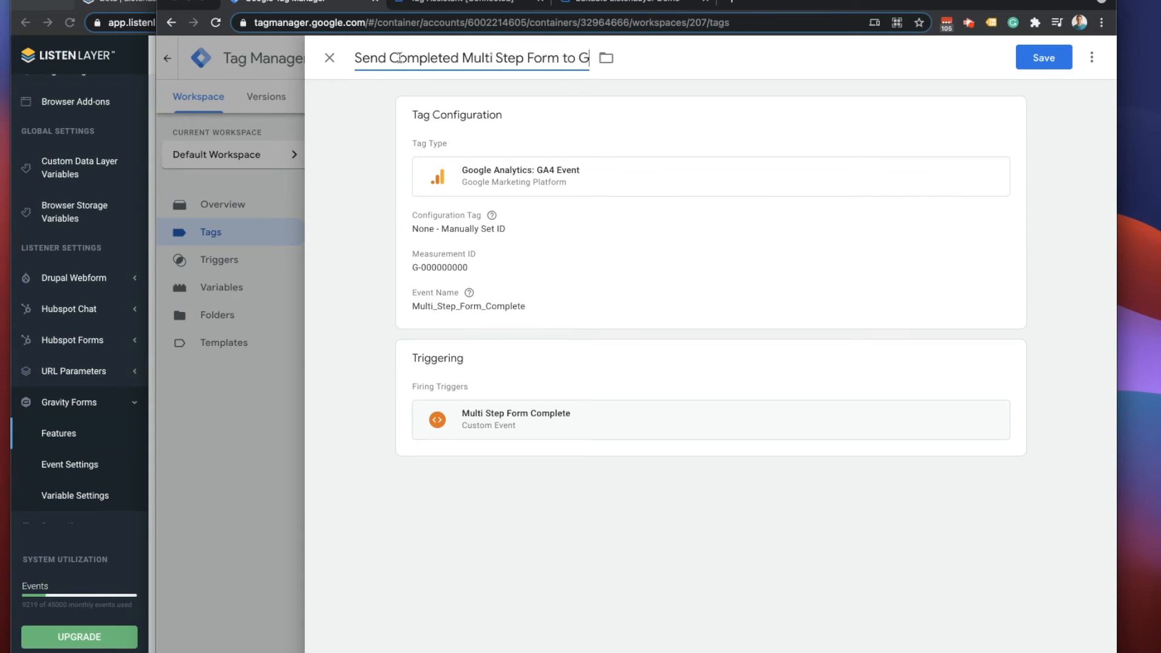
text(4)
click(1059, 57)
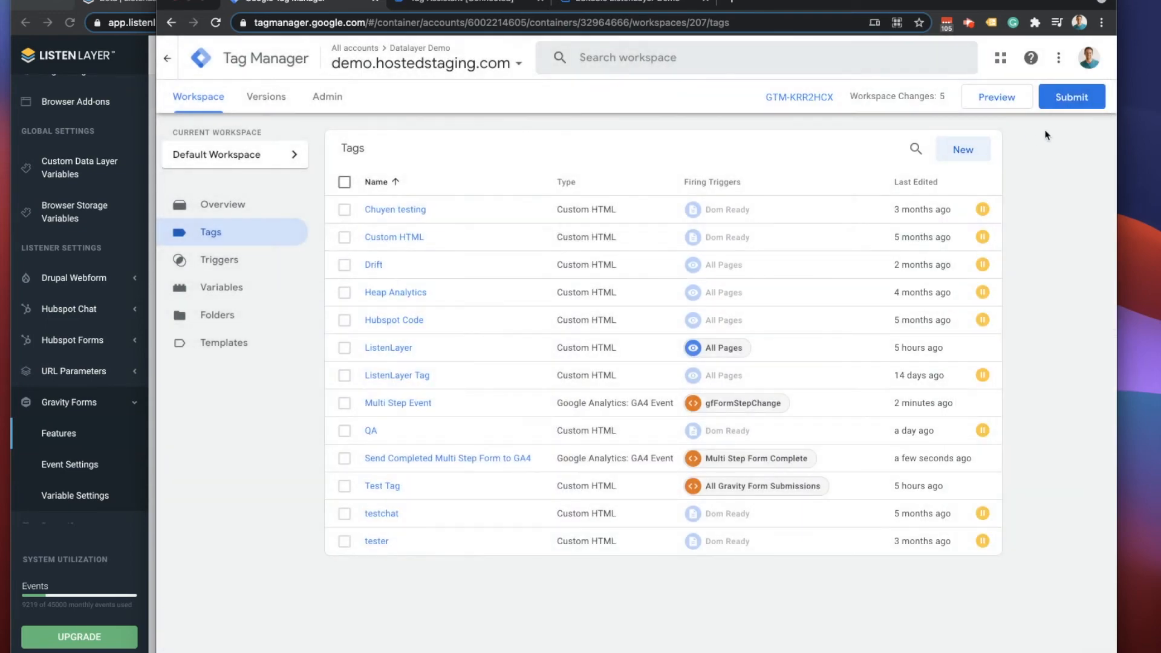
- Preview the container, open the Gravity Form Step Form page on the demo site, and accept the connection notice in Tag Assistant
click(998, 97)
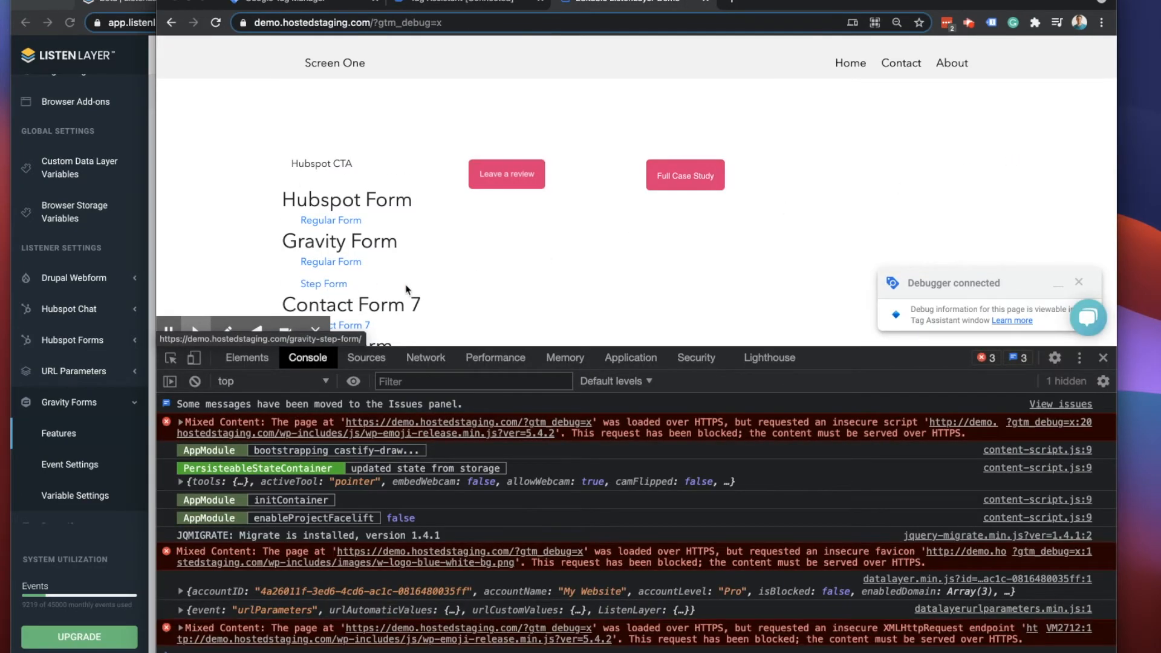
click(331, 288)
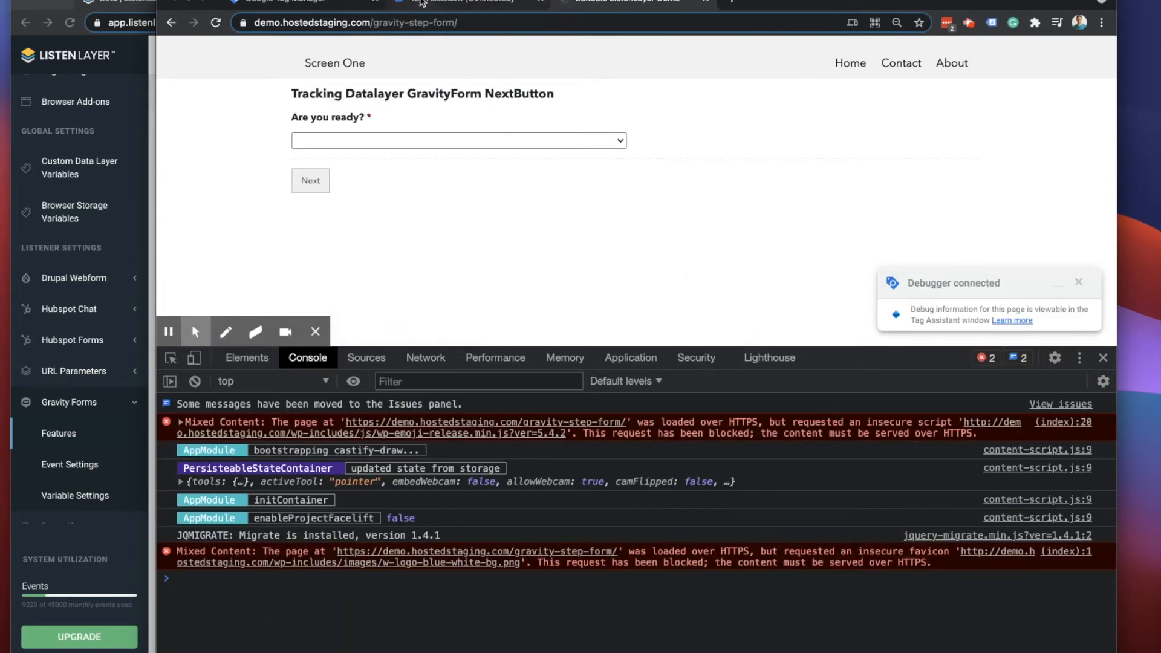
click(423, 3)
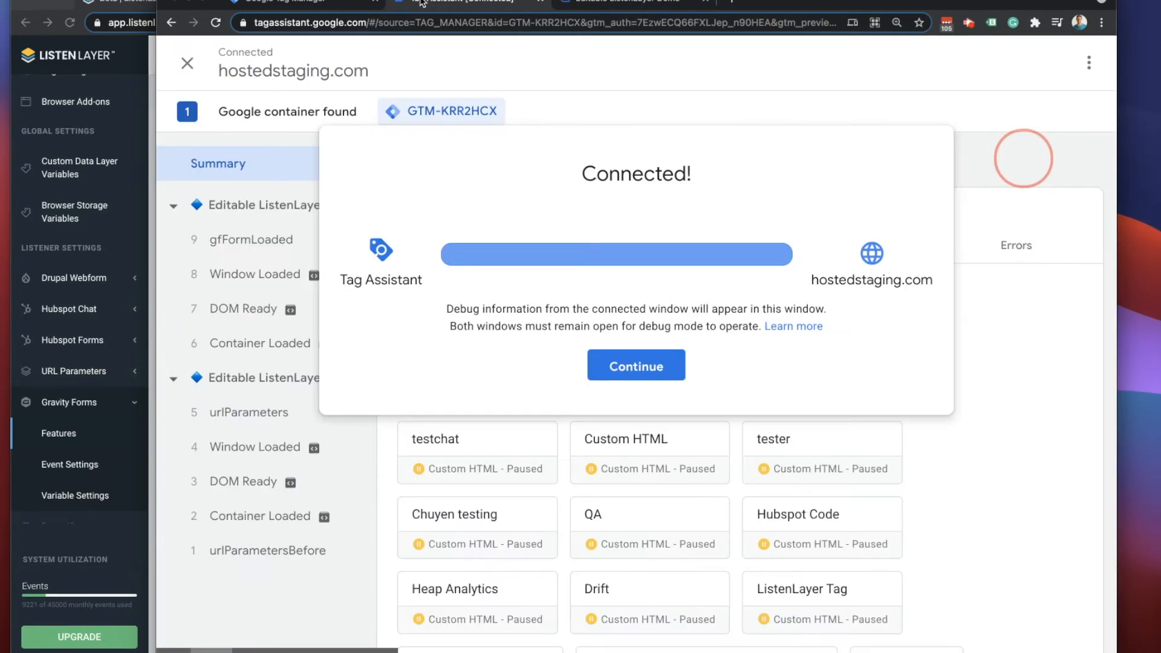
click(643, 366)
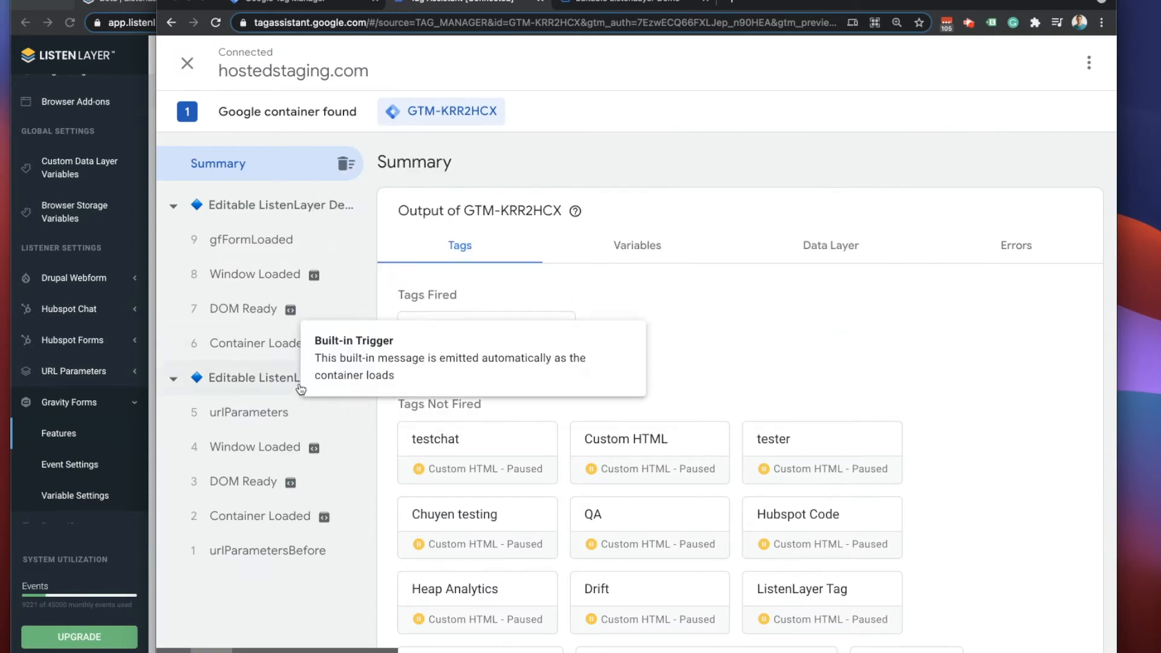
- Return to the demo site, choose an answer for Are you ready? and advance to the next form step
click(598, 2)
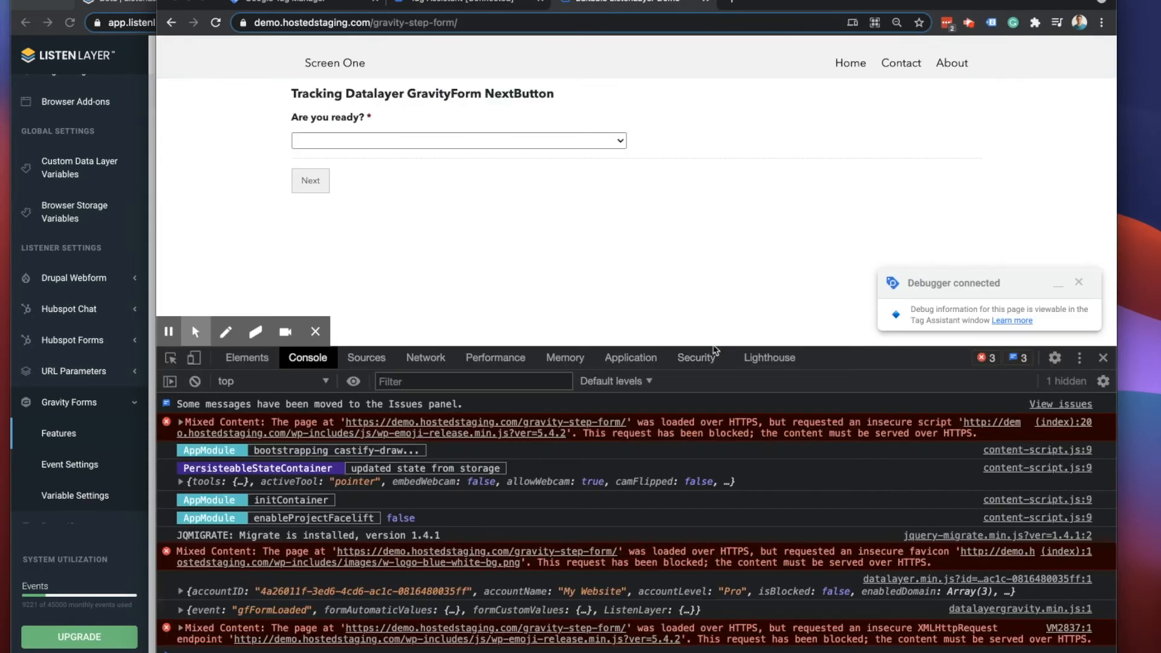
click(357, 144)
click(338, 158)
click(311, 181)
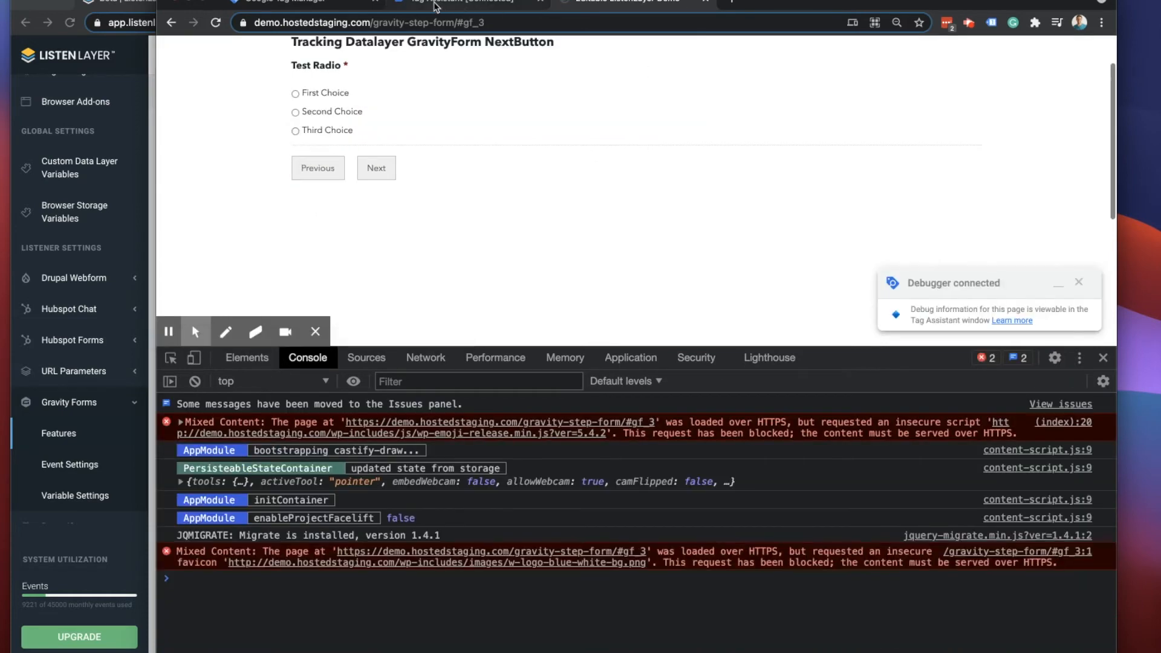
- In Tag Assistant, examine the Multi Step Event tag fired on gfFormStepChange, displaying variables as values to check the stepNumberCompleted parameter
click(459, 1)
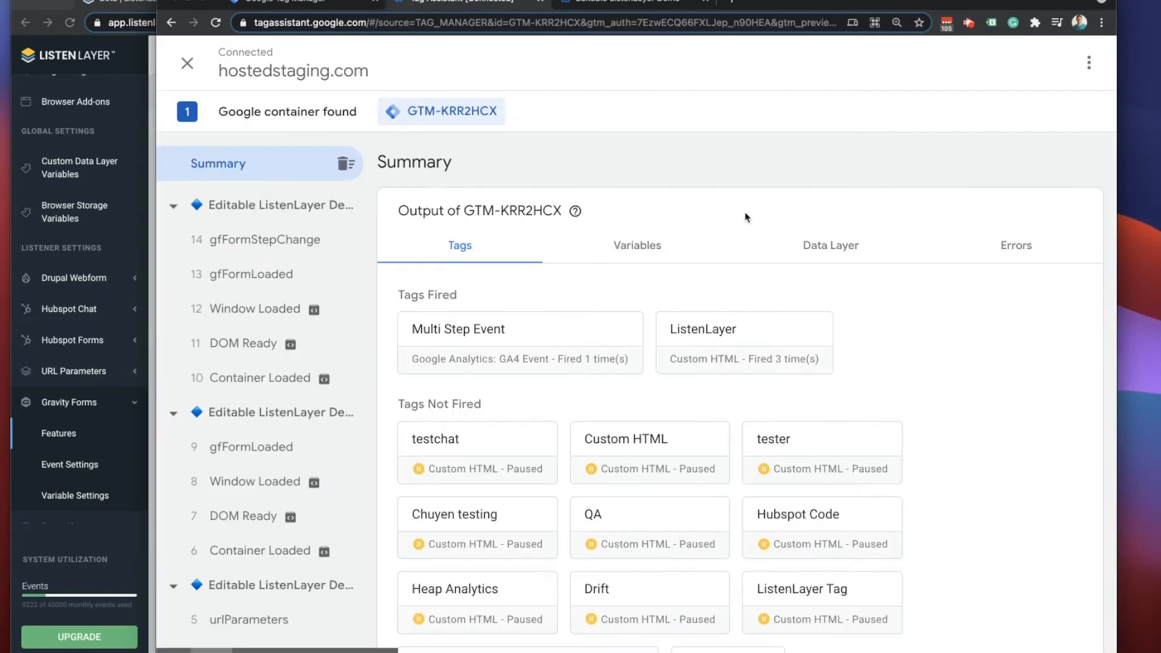
click(265, 239)
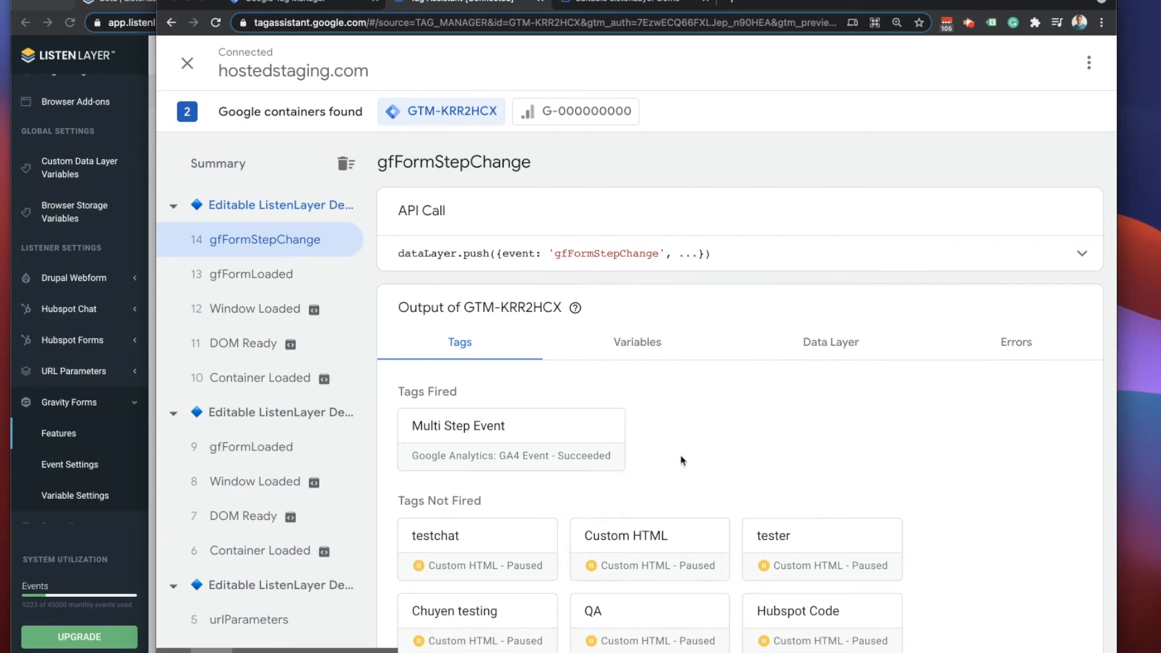
scroll(665, 454, down, 1)
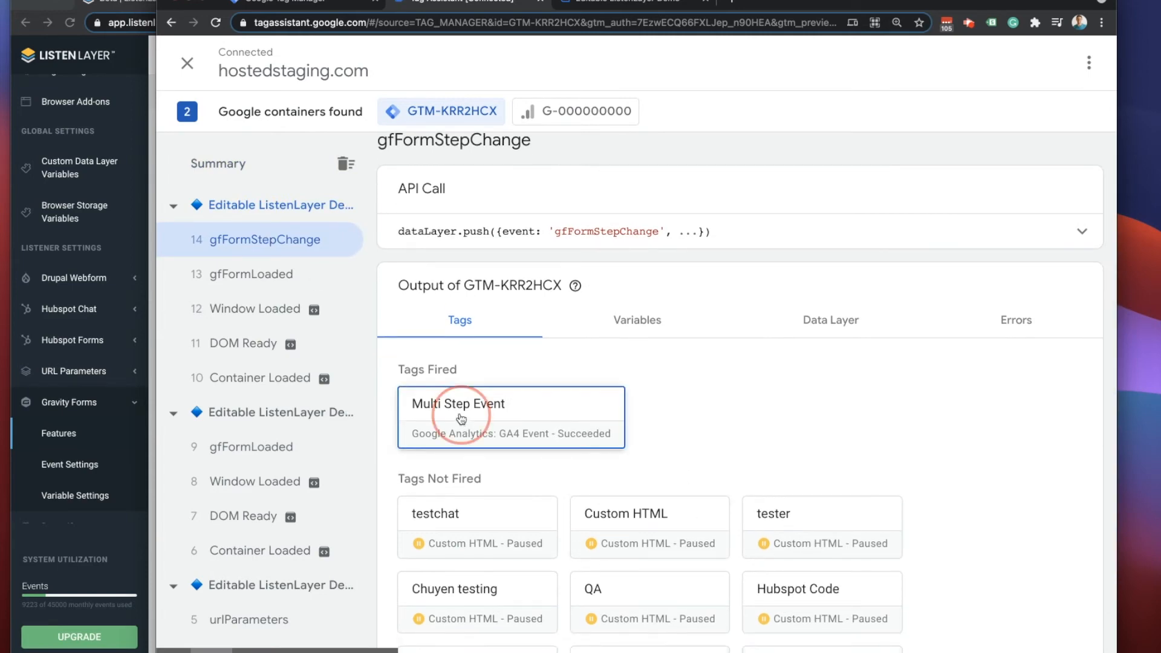
click(461, 419)
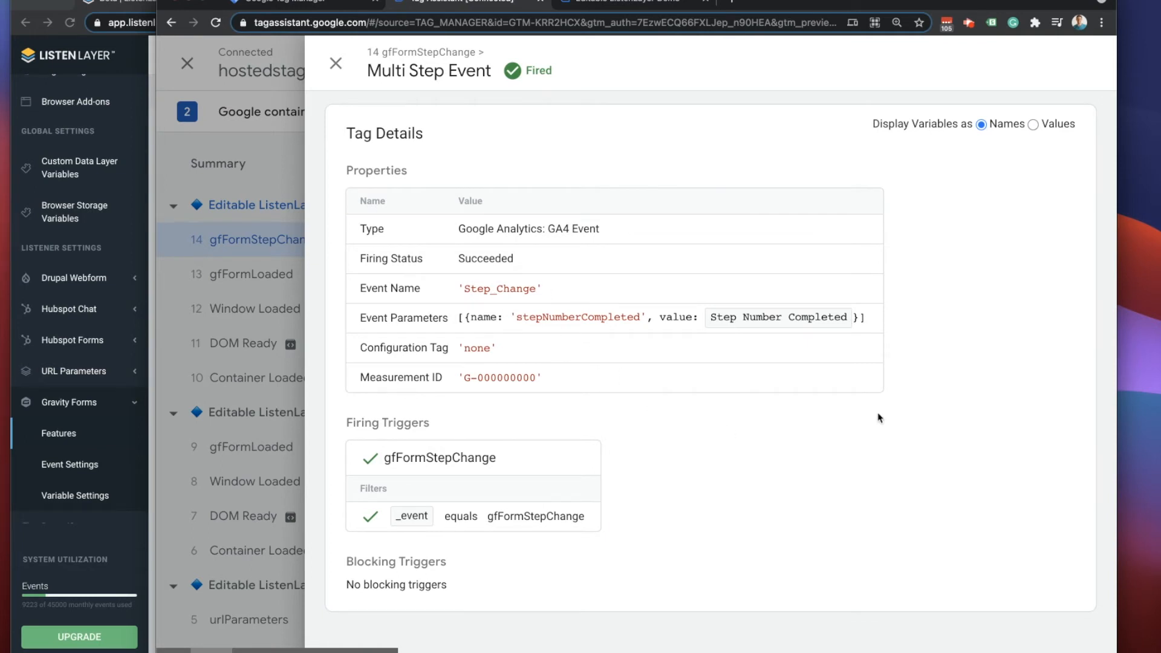
click(1033, 124)
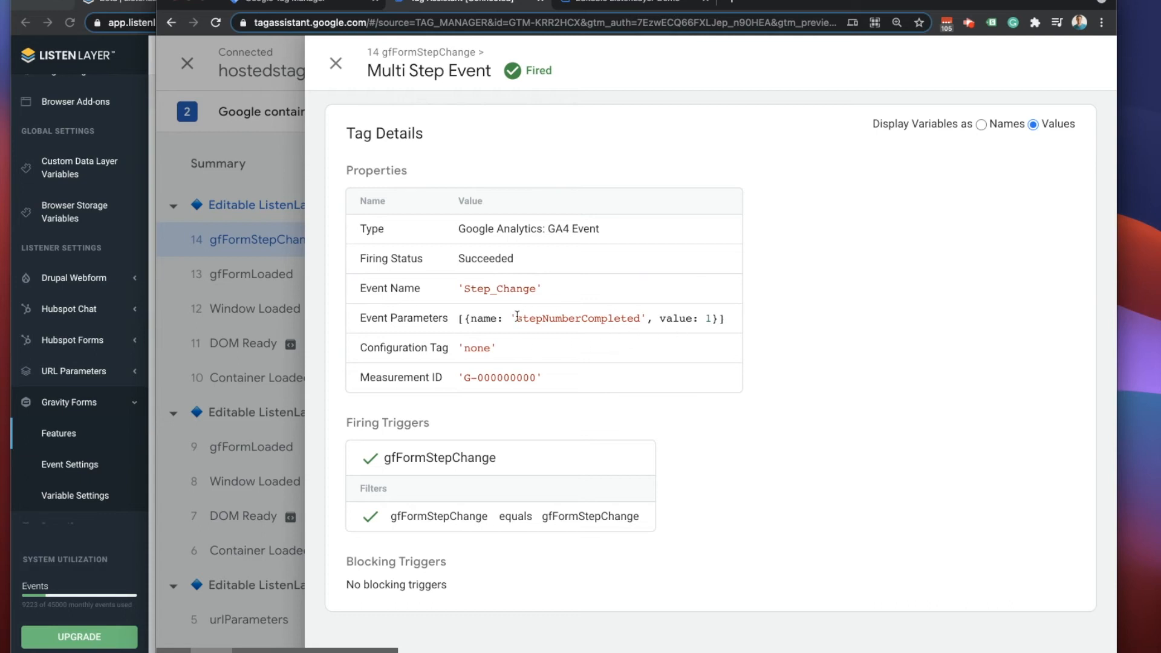
drag(516, 318, 647, 317)
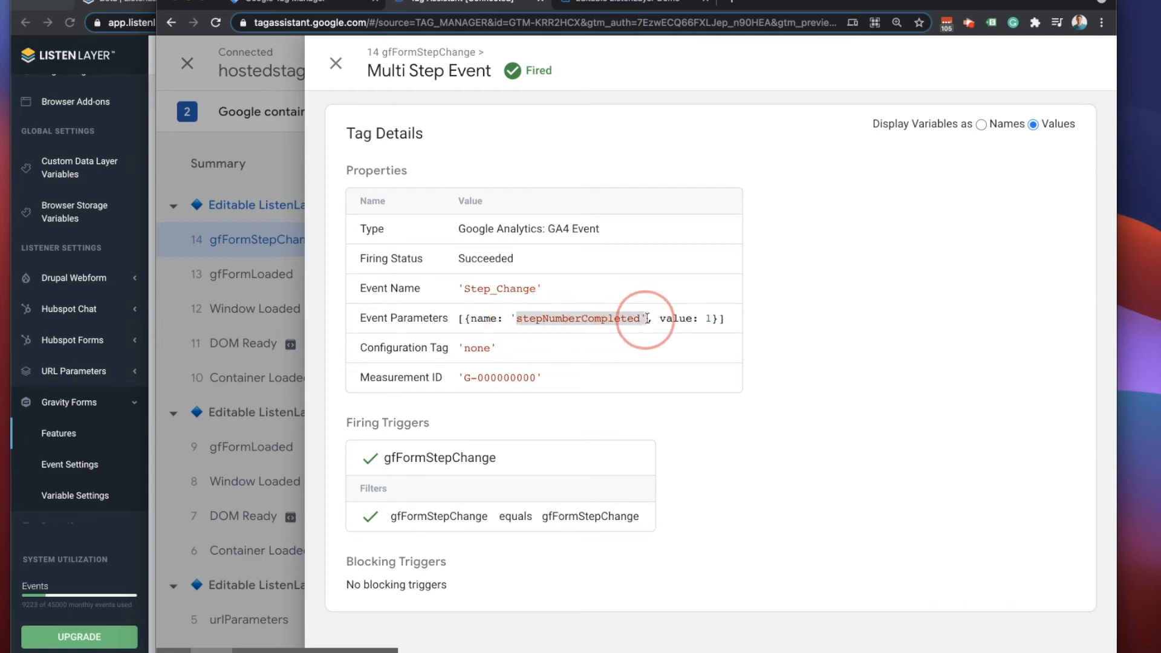
- Switch back to the demo form, select Second Choice under Test Radio and advance to the next step
click(597, 7)
click(295, 112)
click(375, 168)
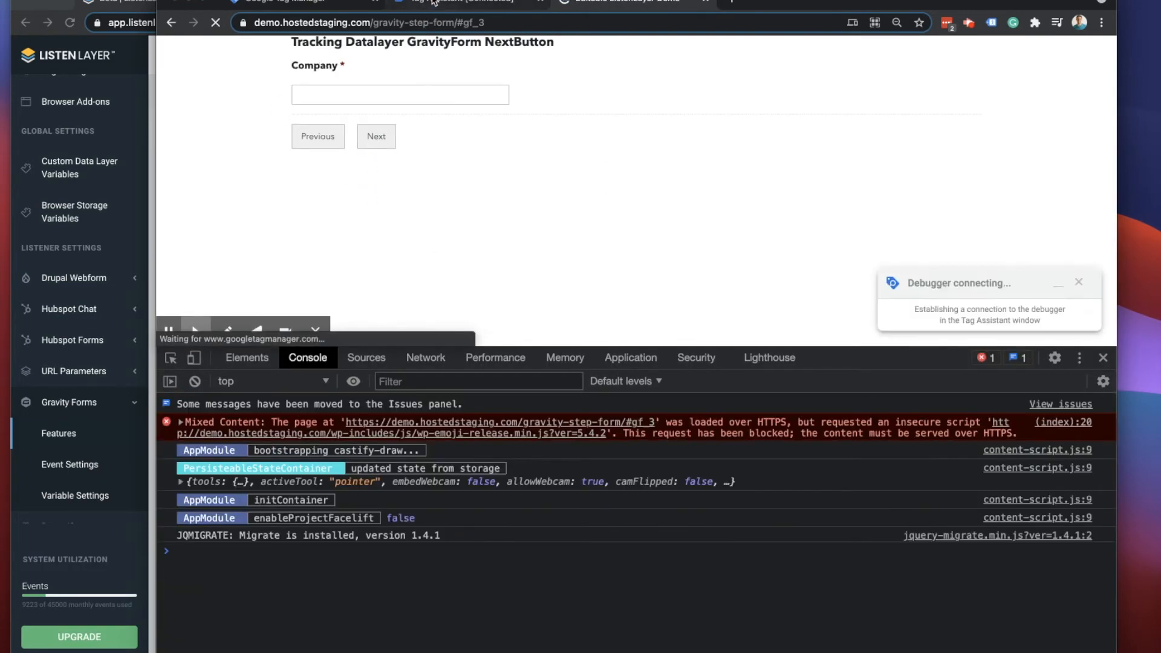
- Return to Tag Assistant and inspect the Multi Step Event tag details for the newest gfFormStepChange event
click(425, 12)
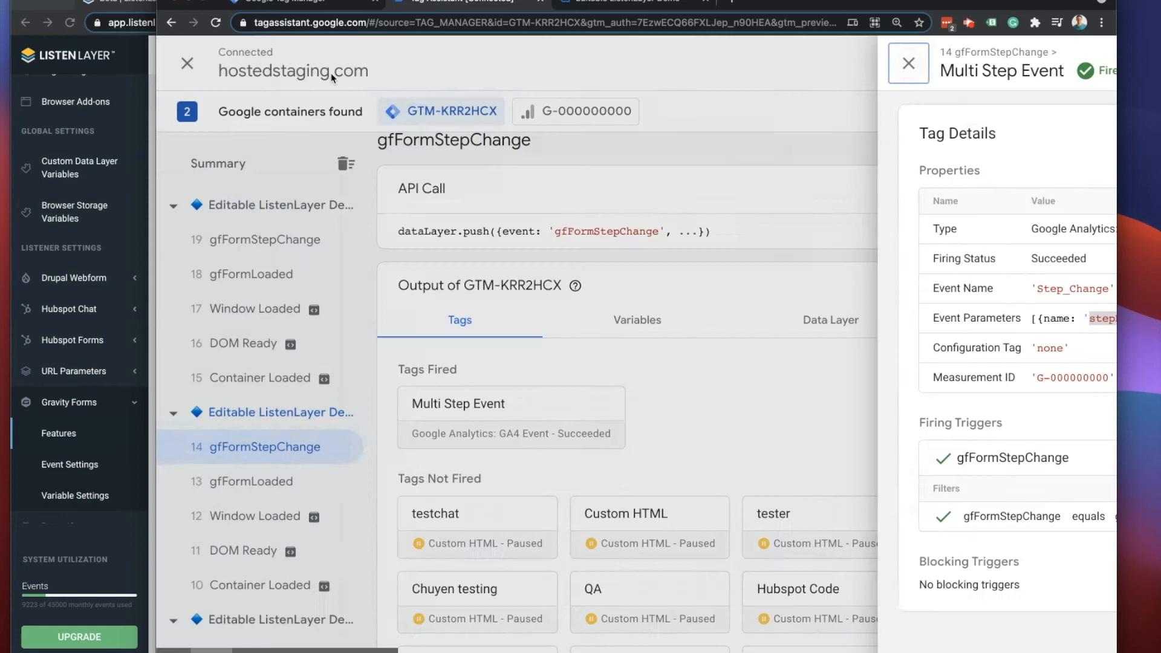
click(331, 78)
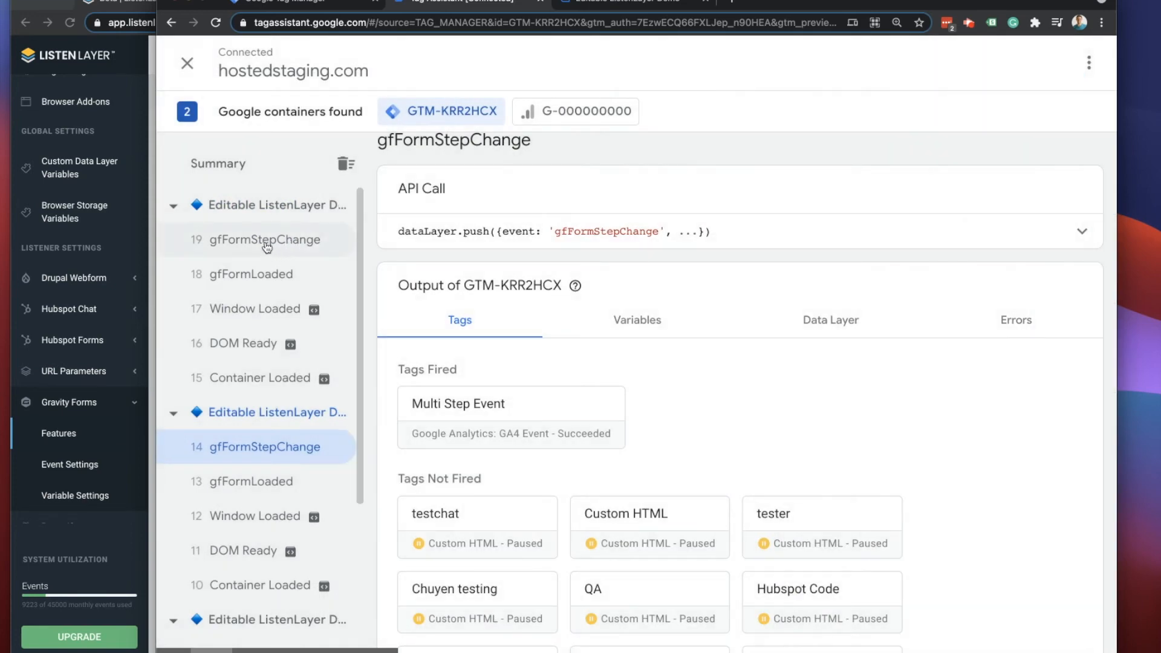
click(263, 244)
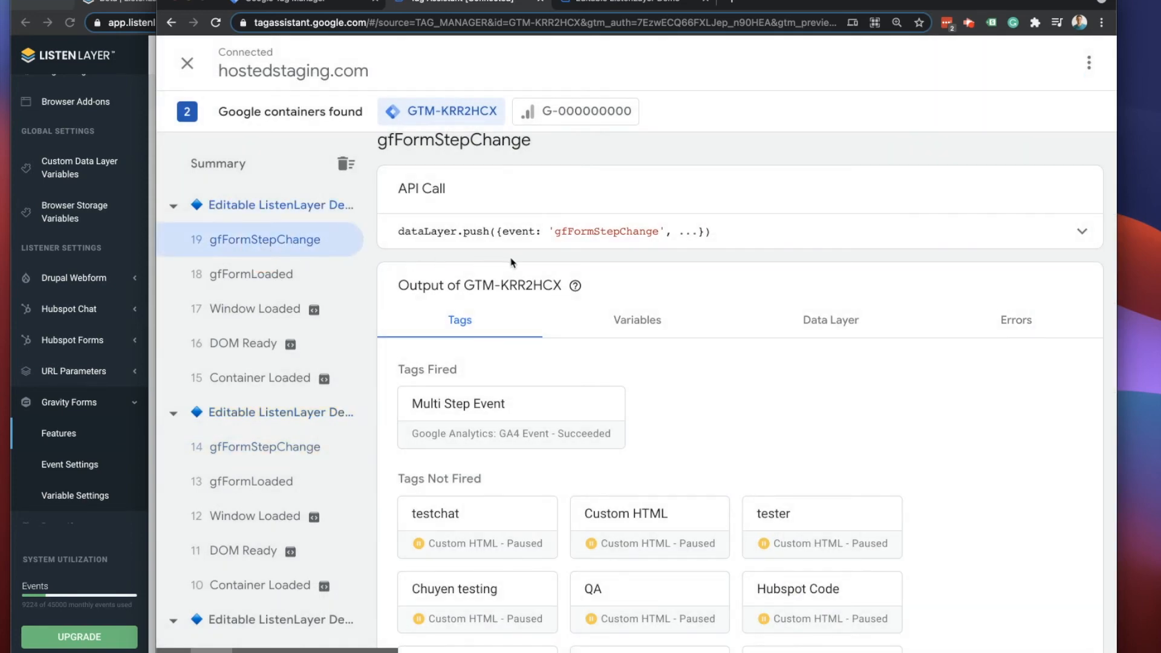
click(524, 407)
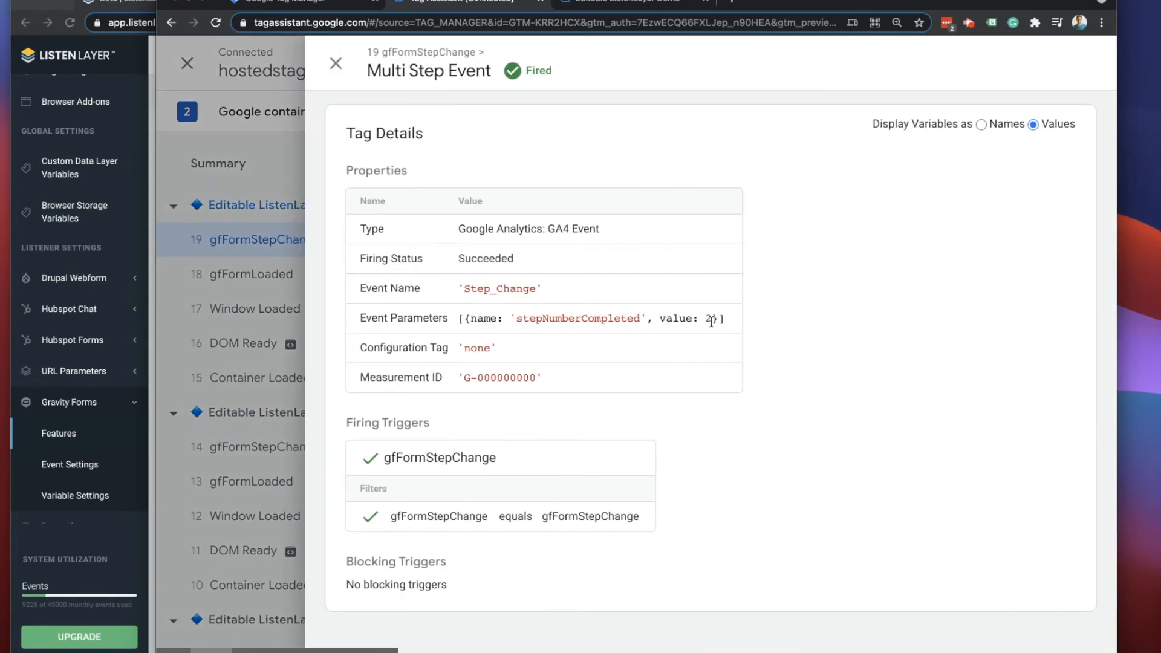
- Check the stepNumberCompleted value in the tag details, and view the container's triggers in Google Tag Manager
drag(711, 321, 686, 319)
click(299, 4)
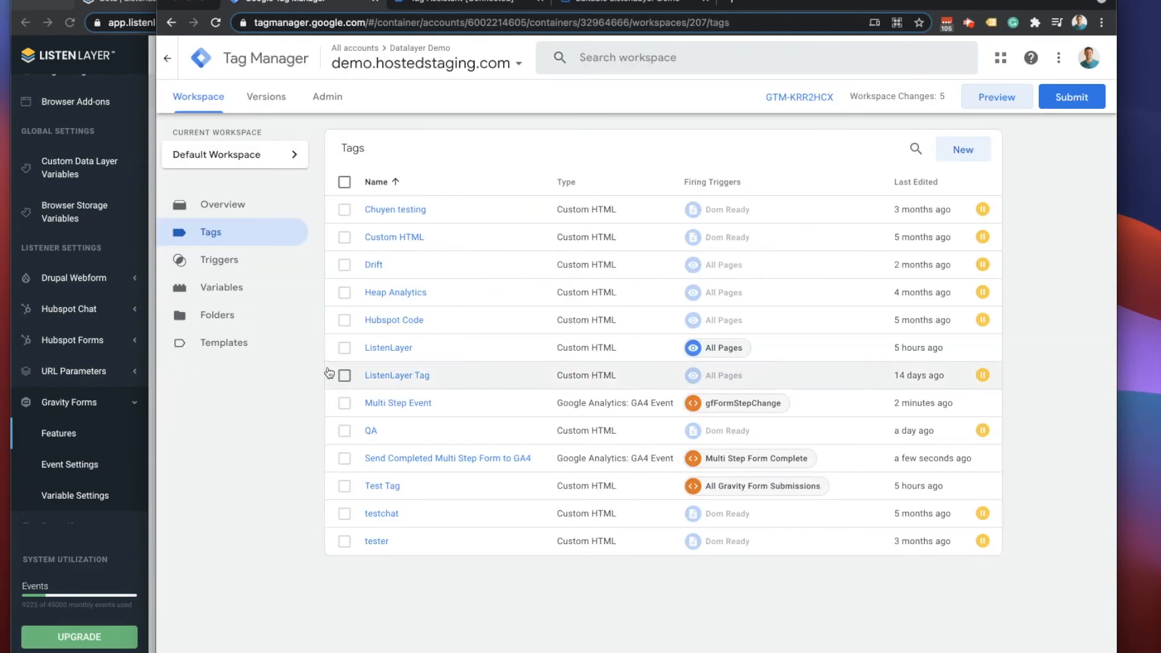
click(221, 265)
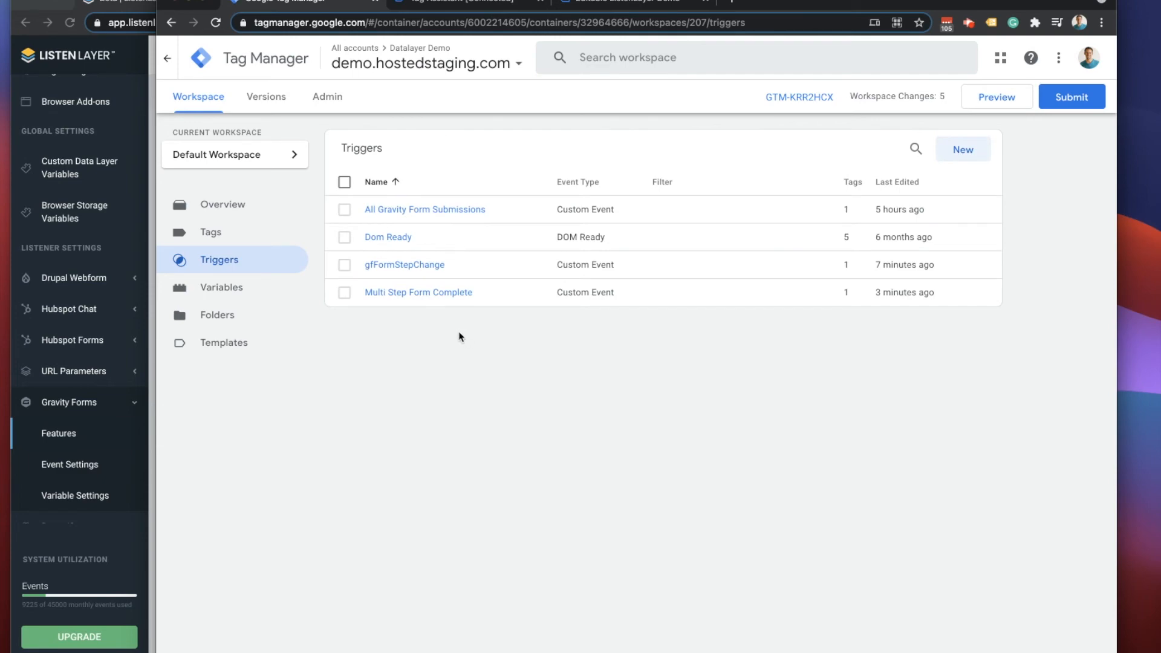
- Return to Tag Assistant, close the tag details and expand the gfFormStepChange API call to examine its formID value
click(494, 2)
click(322, 107)
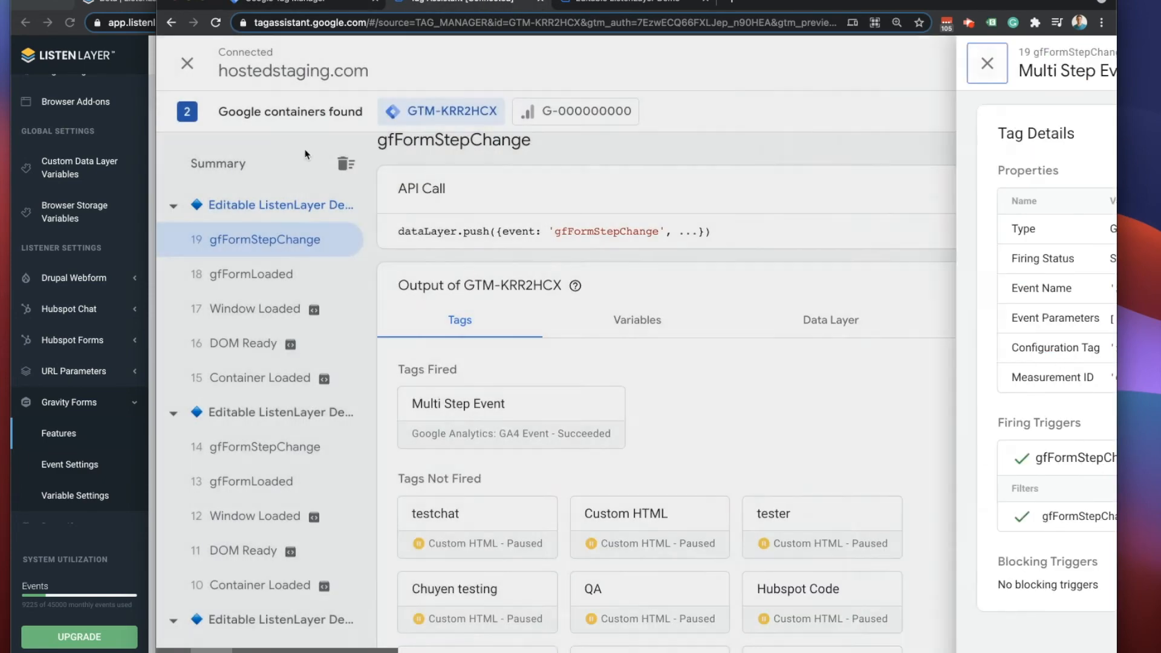
click(1079, 231)
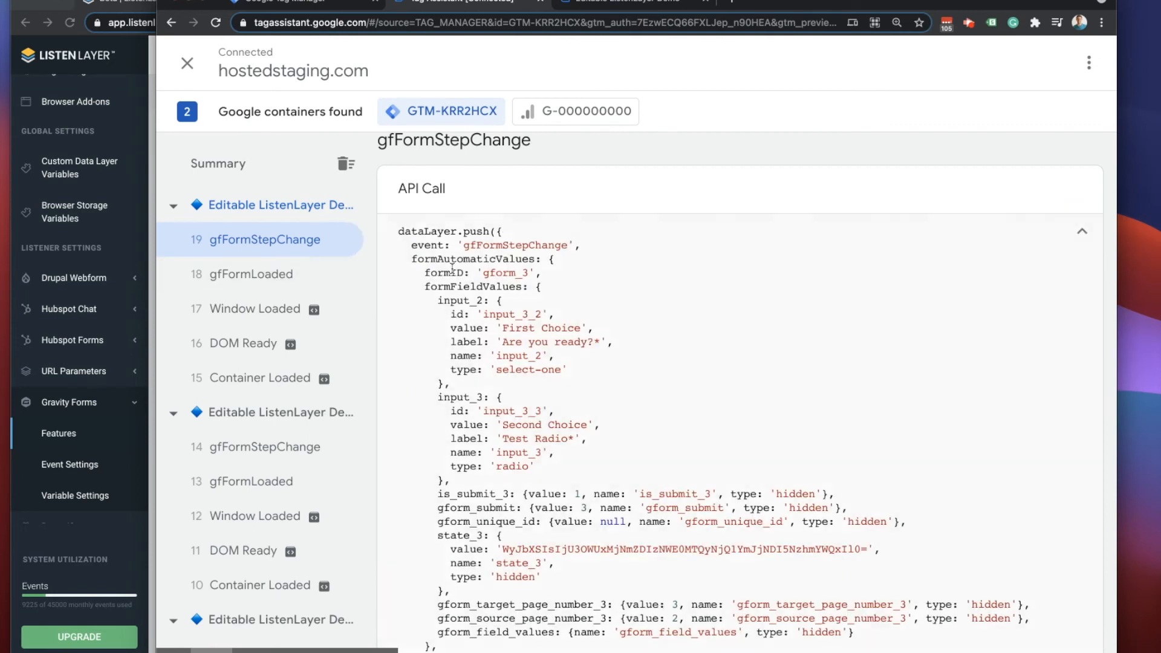
drag(482, 273, 528, 273)
drag(544, 272, 424, 274)
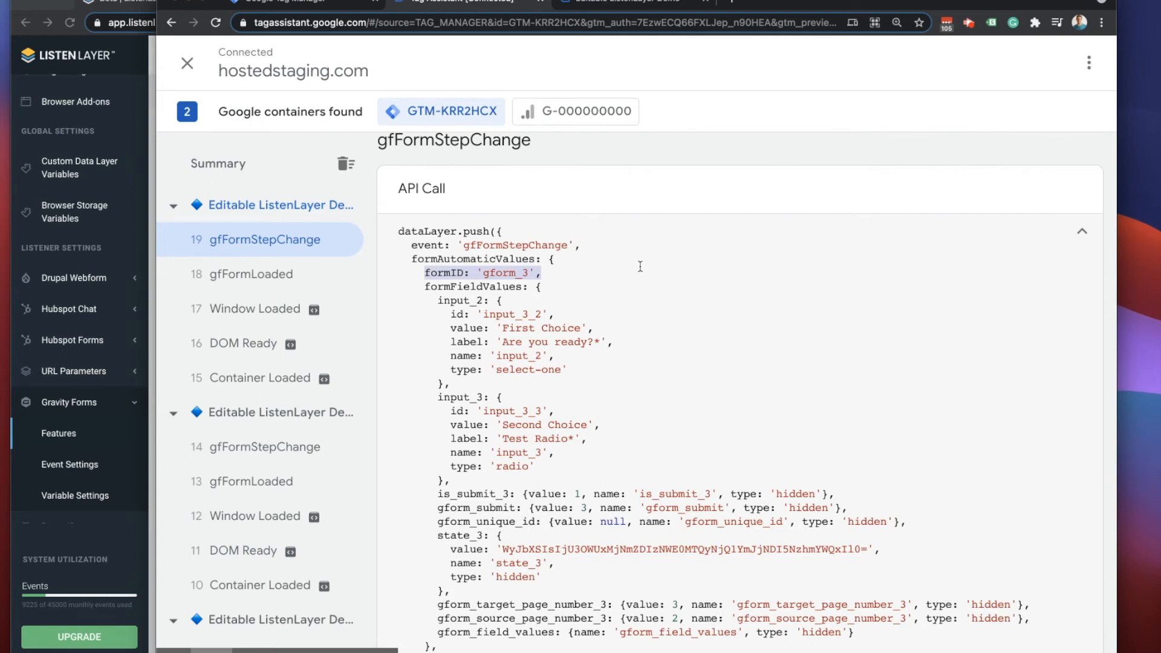
double_click(484, 273)
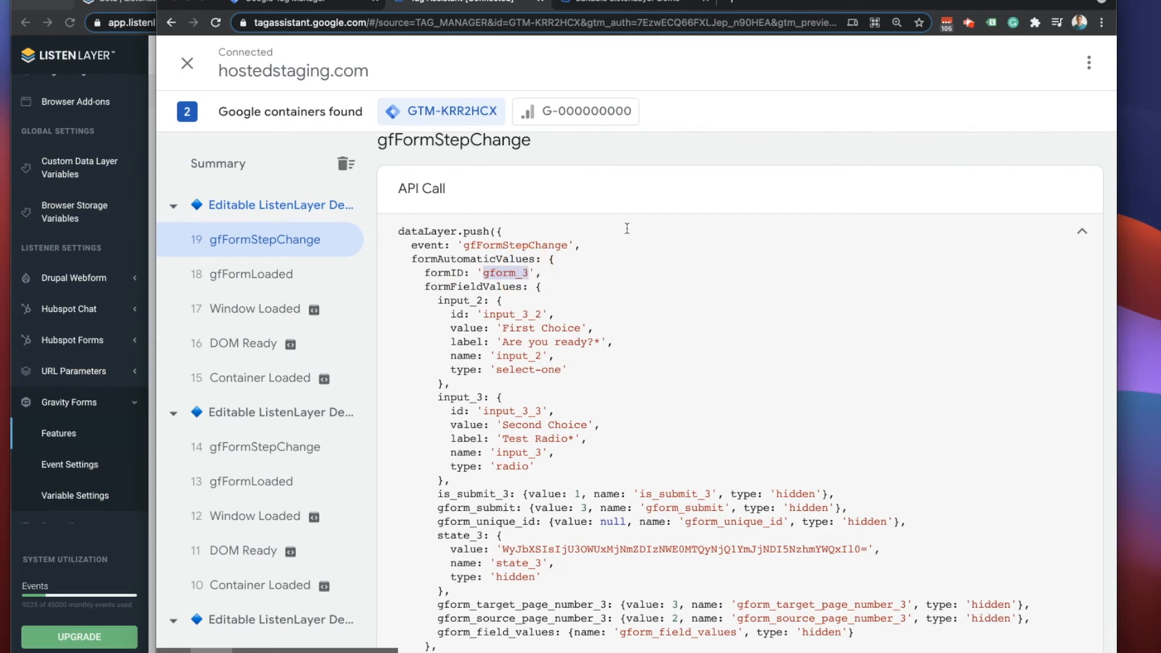
- Switch to the demo form, expand the logged gfFormStepChange event in the console and copy the property path of formAutomaticValues
click(605, 5)
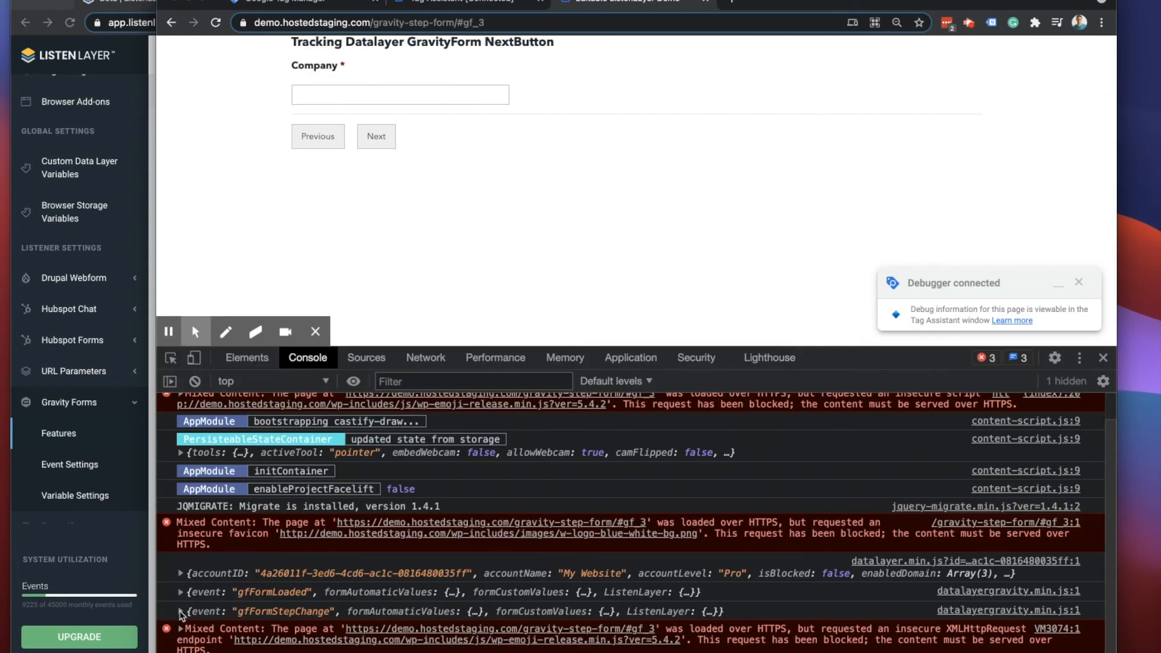
click(180, 611)
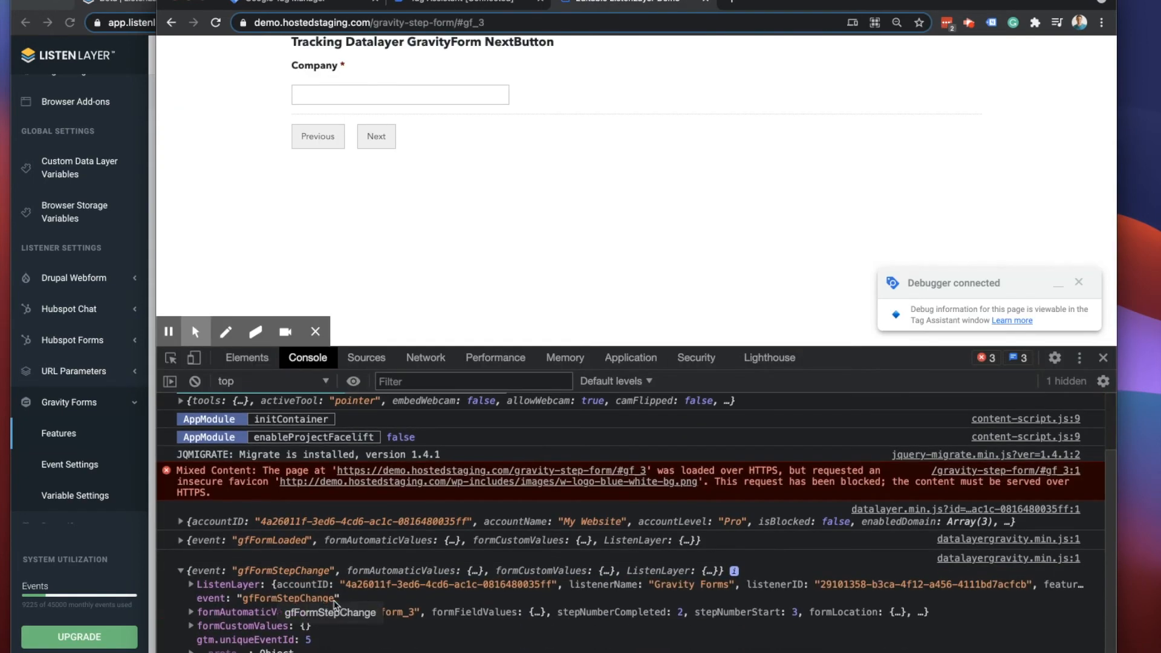
right_click(338, 616)
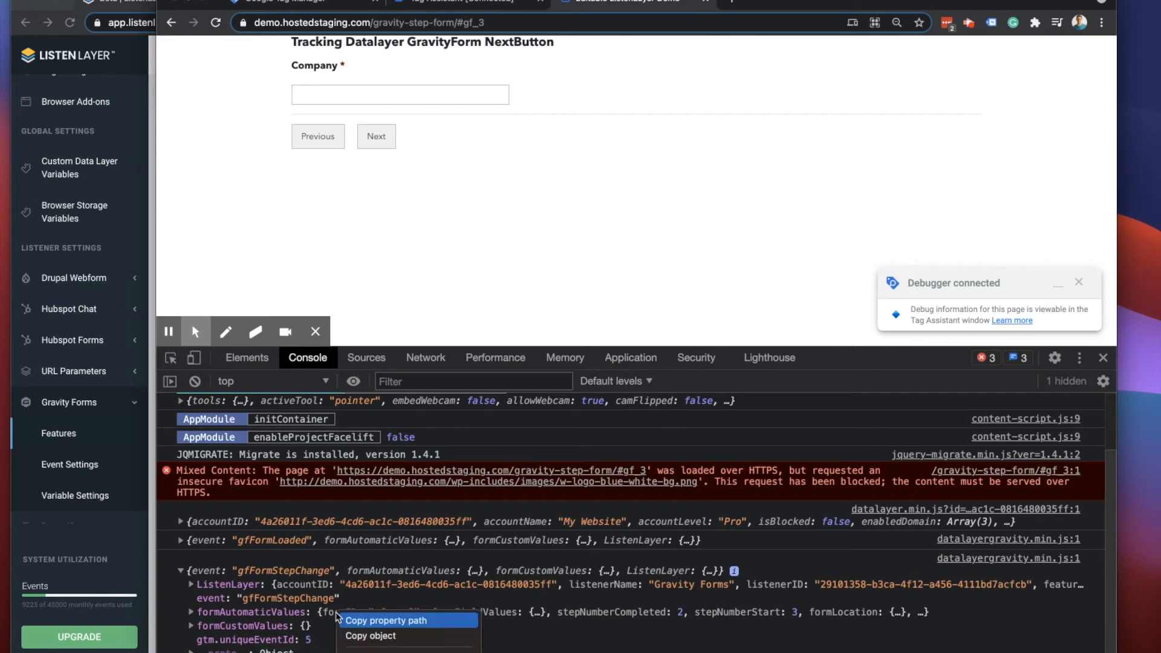
click(385, 620)
- In Google Tag Manager, create a user-defined Data Layer Variable with formAutomaticValues as its data layer variable name
click(284, 2)
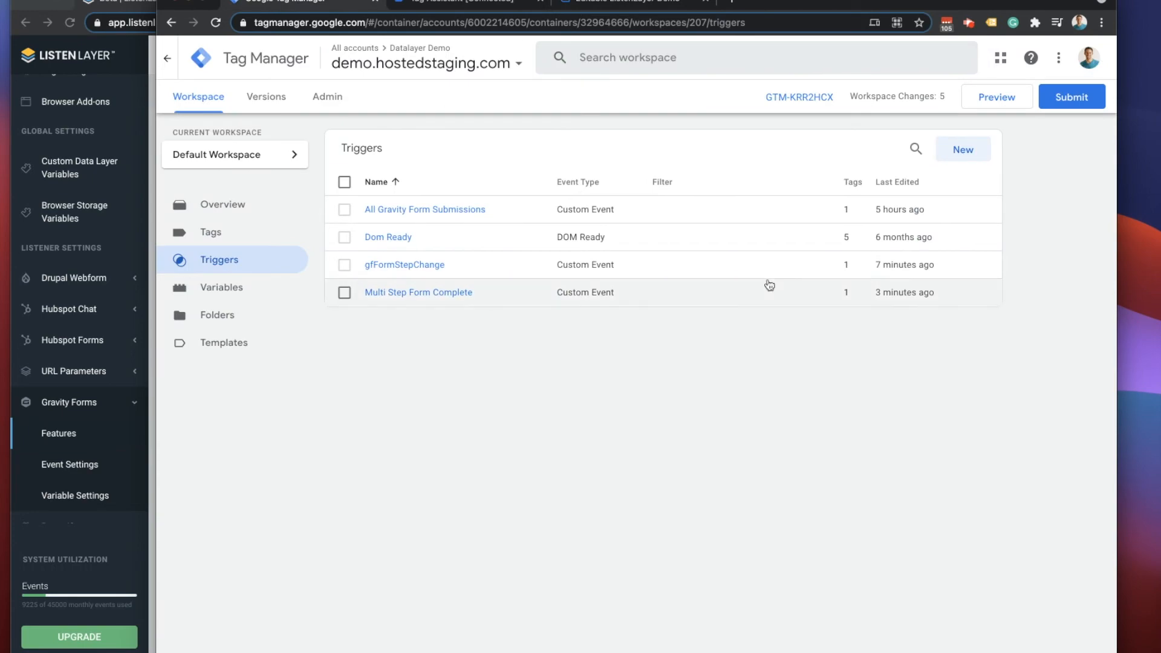
click(203, 288)
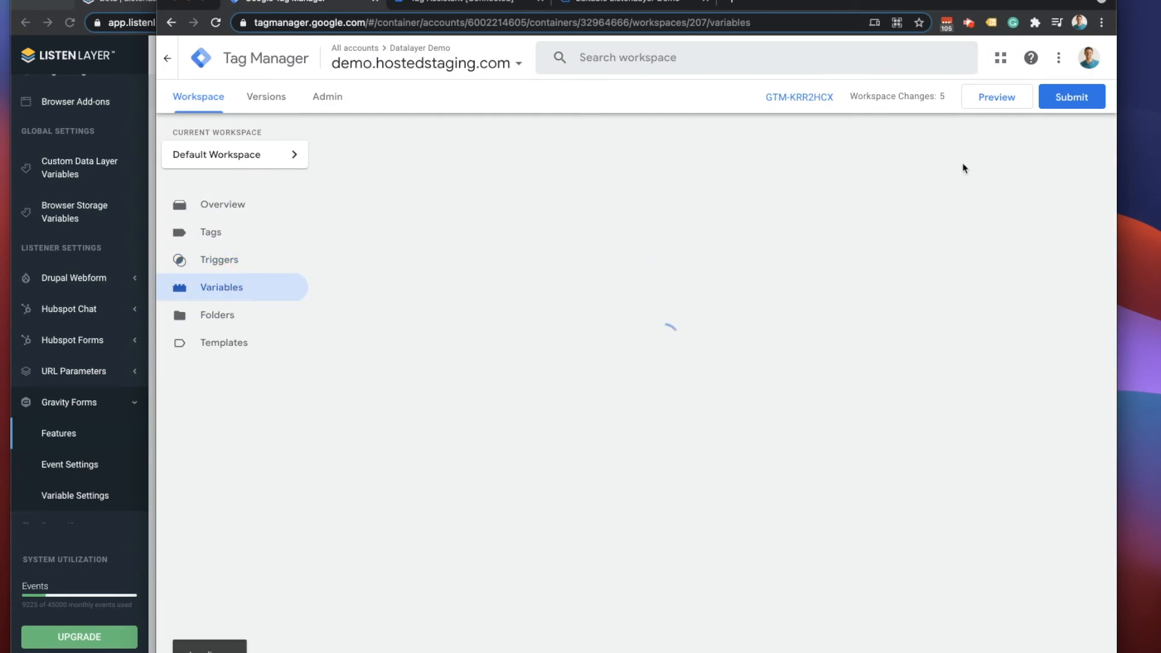
click(963, 367)
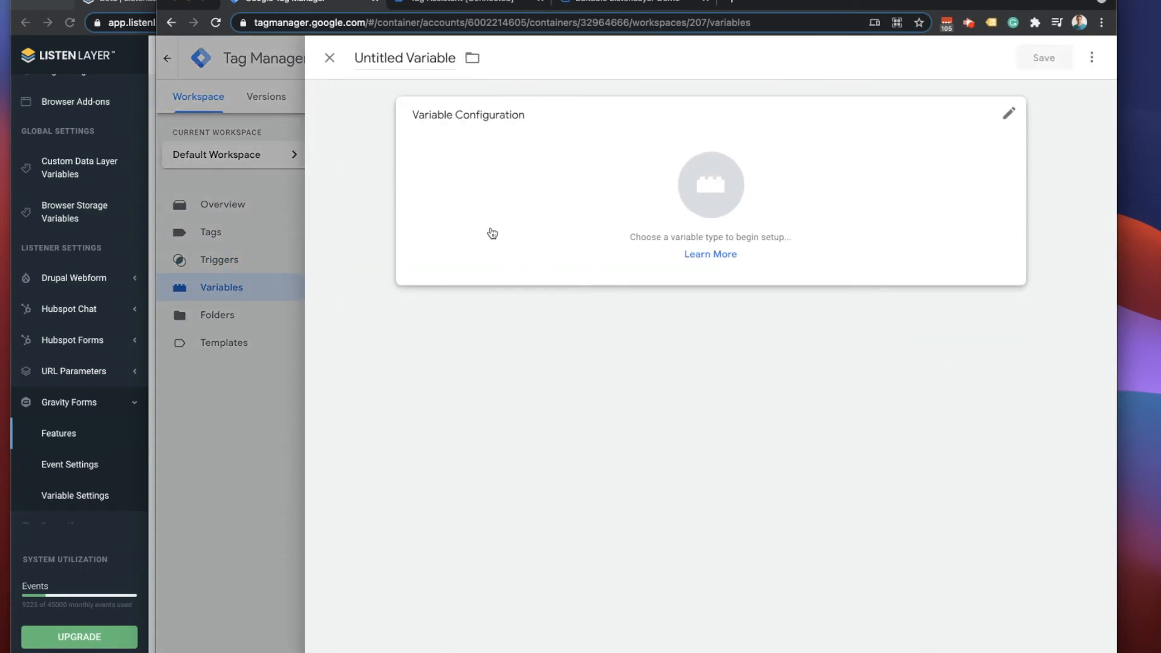
click(492, 233)
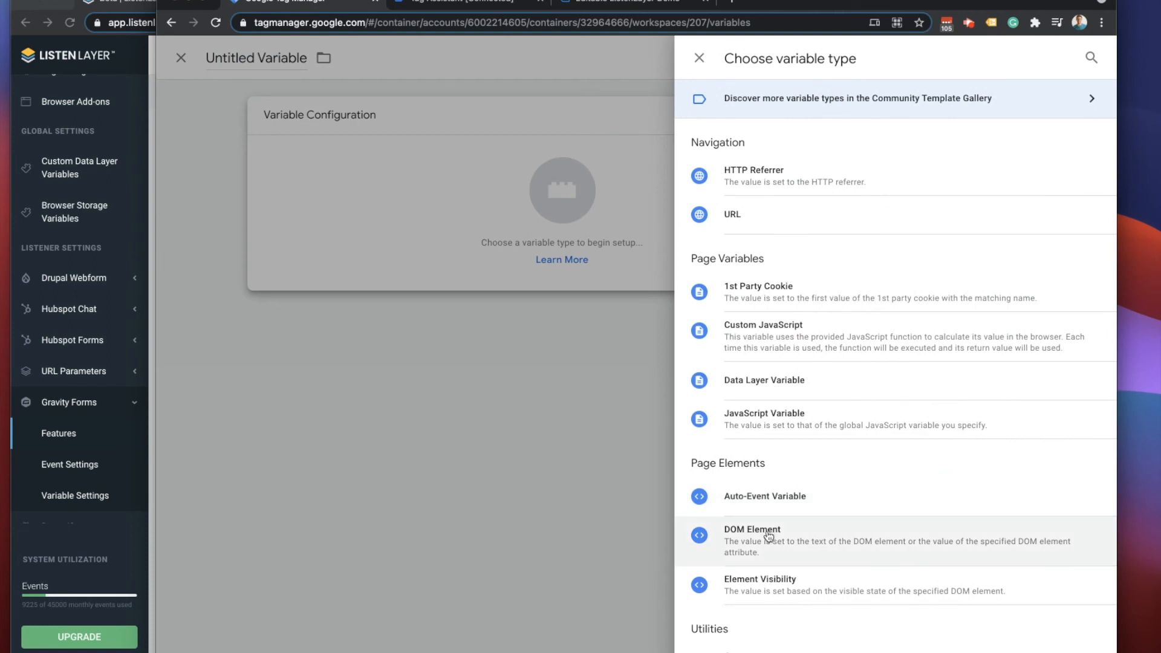
click(759, 381)
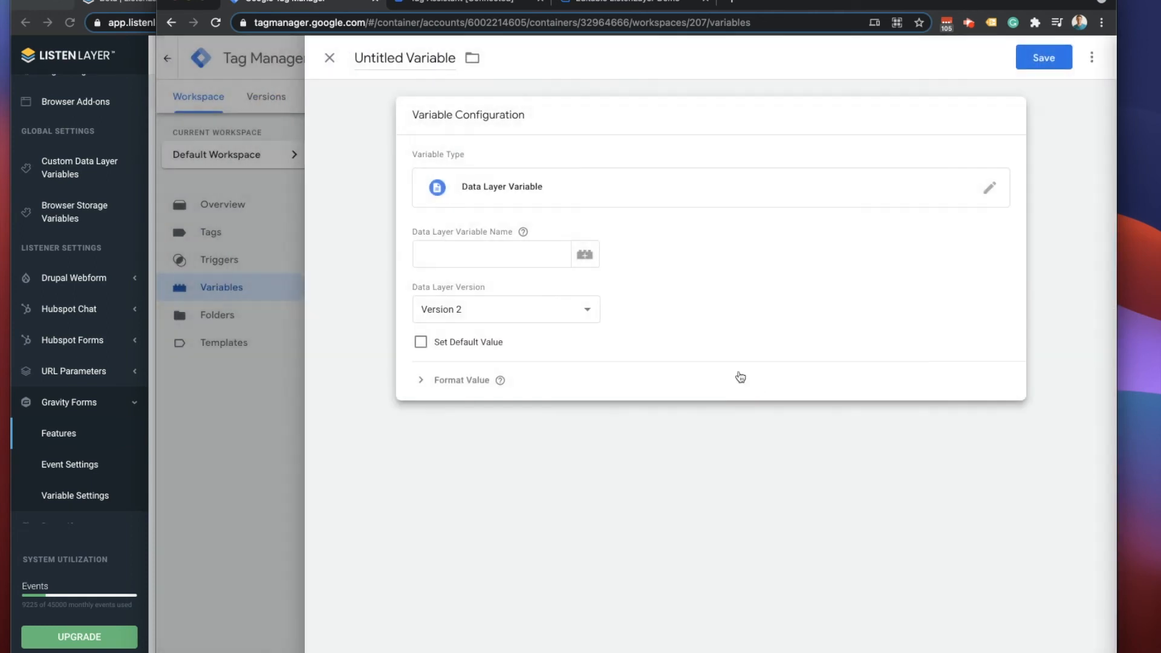
click(481, 253)
right_click(468, 255)
click(498, 356)
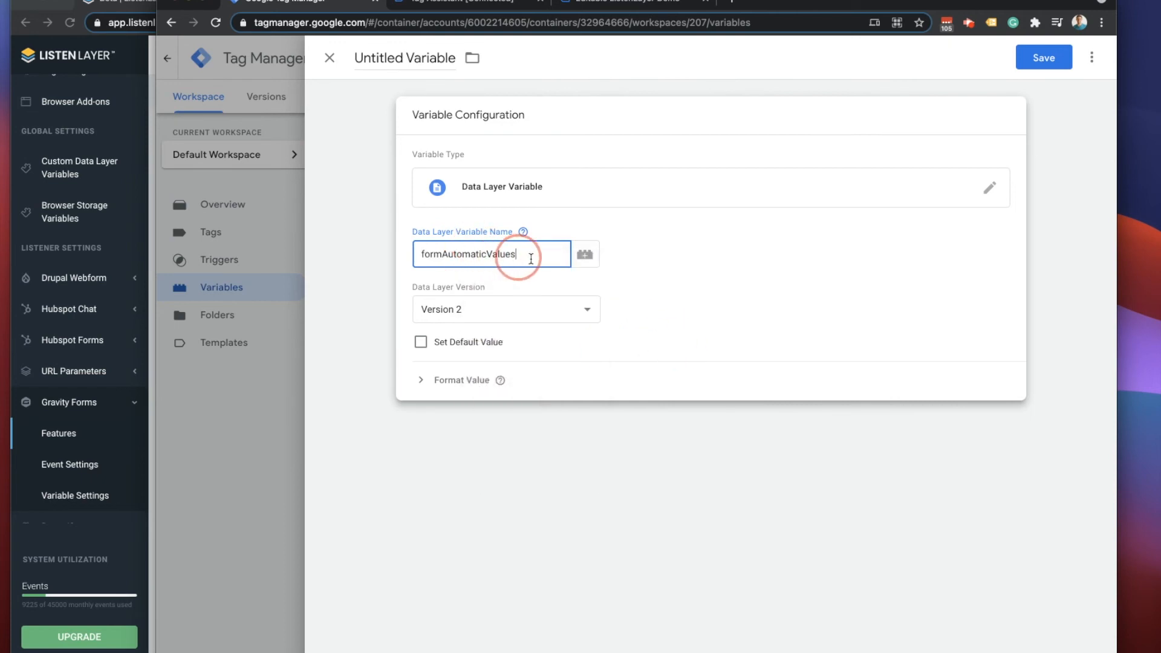
click(534, 52)
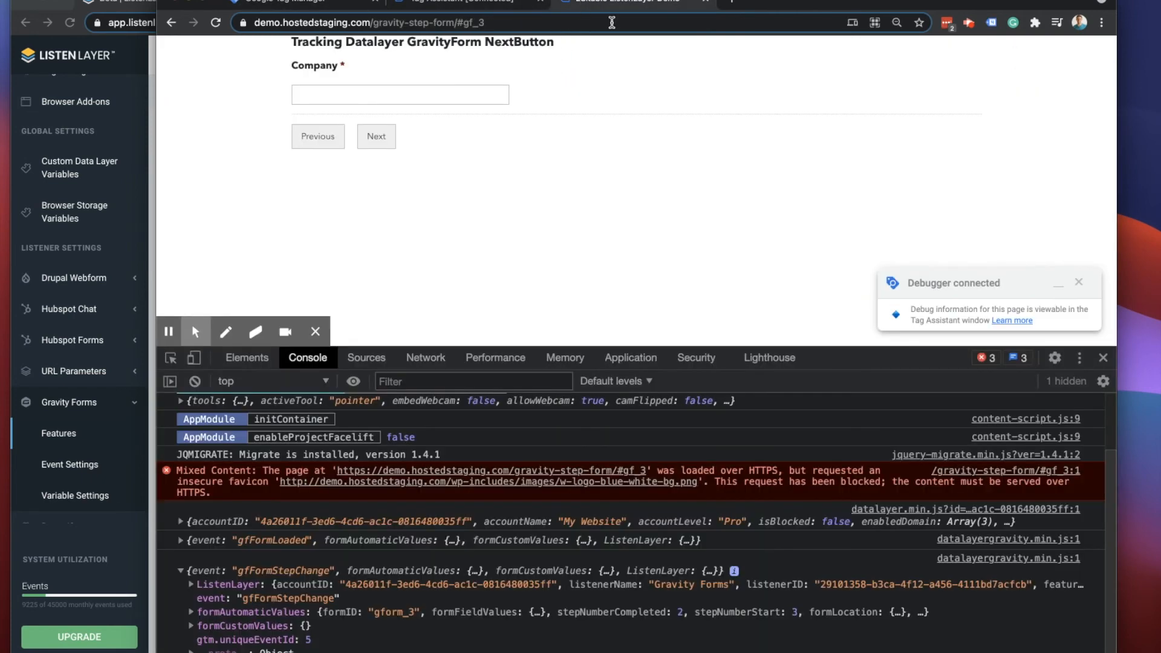
- Return to the demo form's console, expand formAutomaticValues and copy the property path of formID
click(598, 3)
click(191, 612)
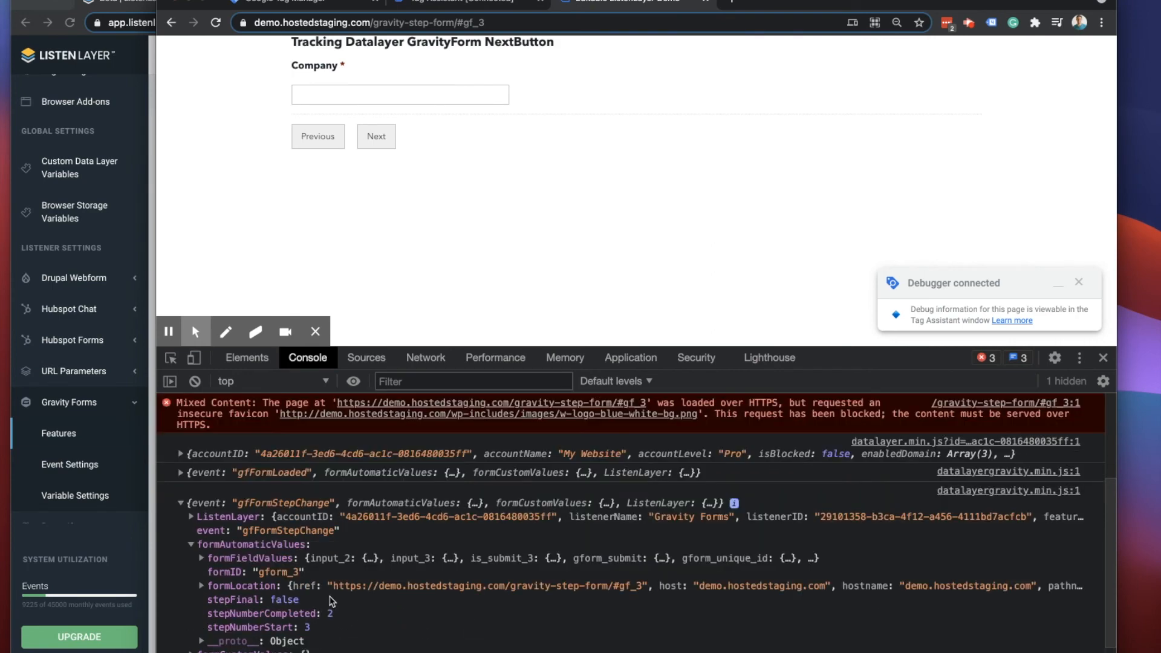
right_click(274, 573)
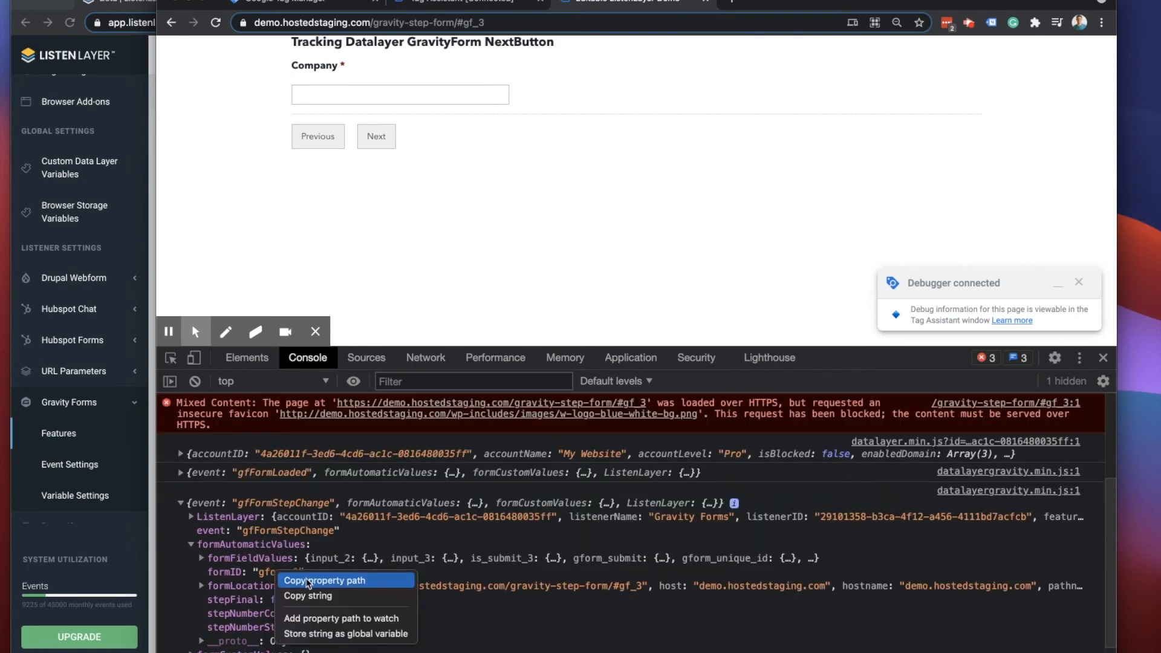
click(307, 580)
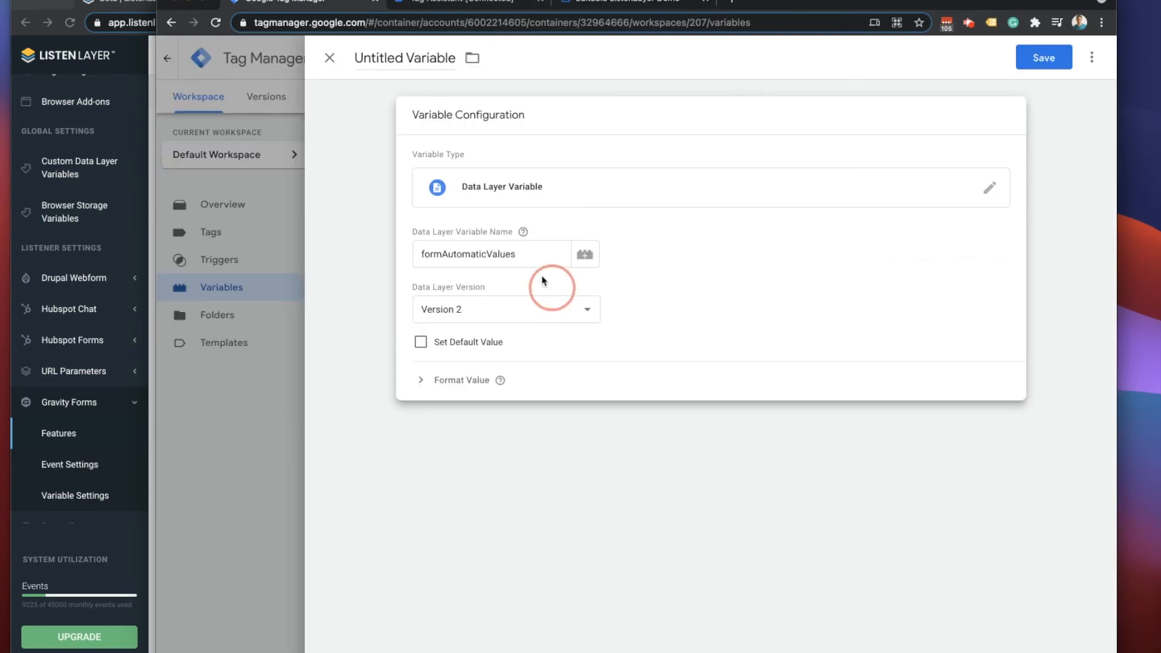
- Back in Google Tag Manager, set the new variable's data layer variable name to formAutomaticValues.formID
click(518, 254)
click(376, 247)
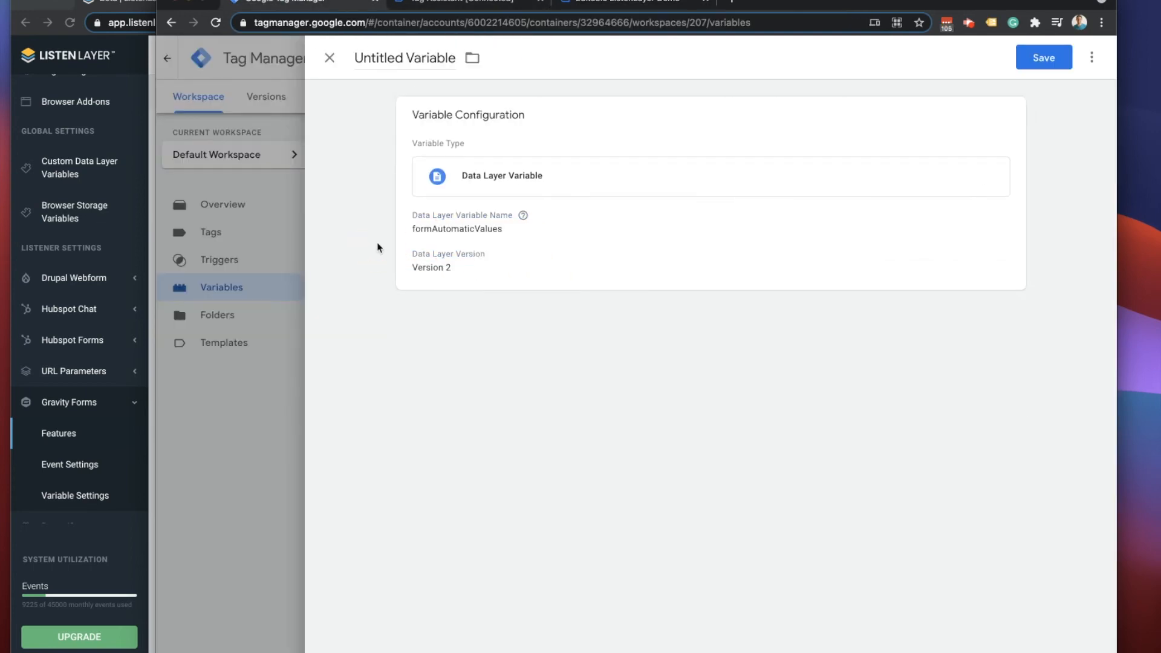
click(444, 241)
drag(521, 254, 399, 250)
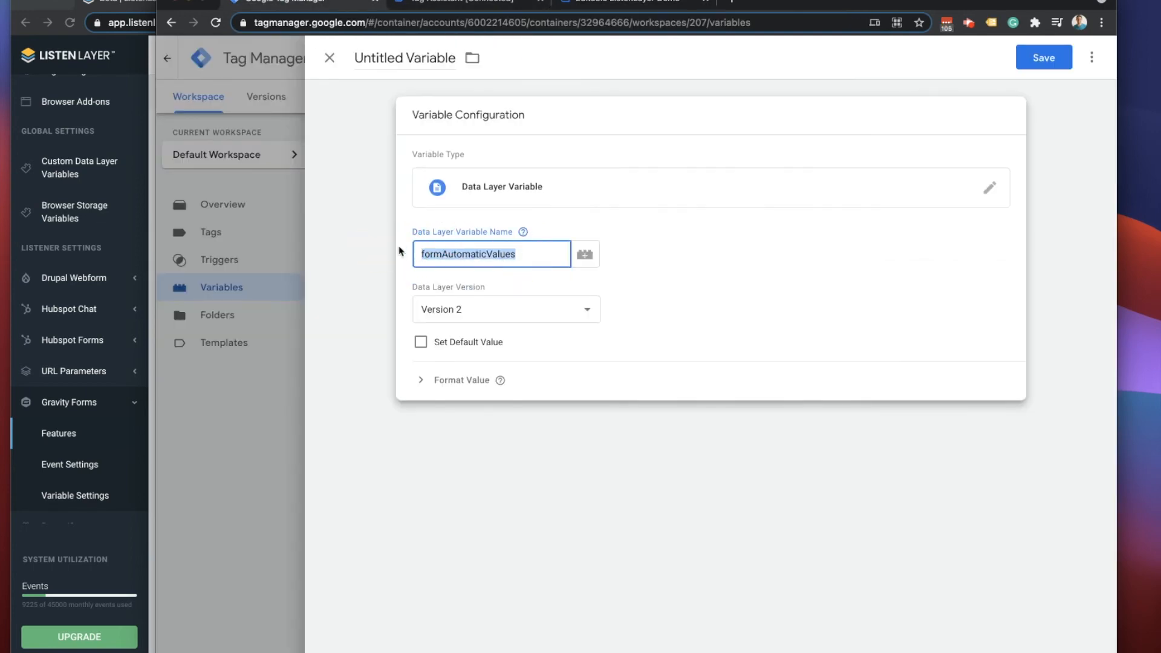
key(ctrl+v)
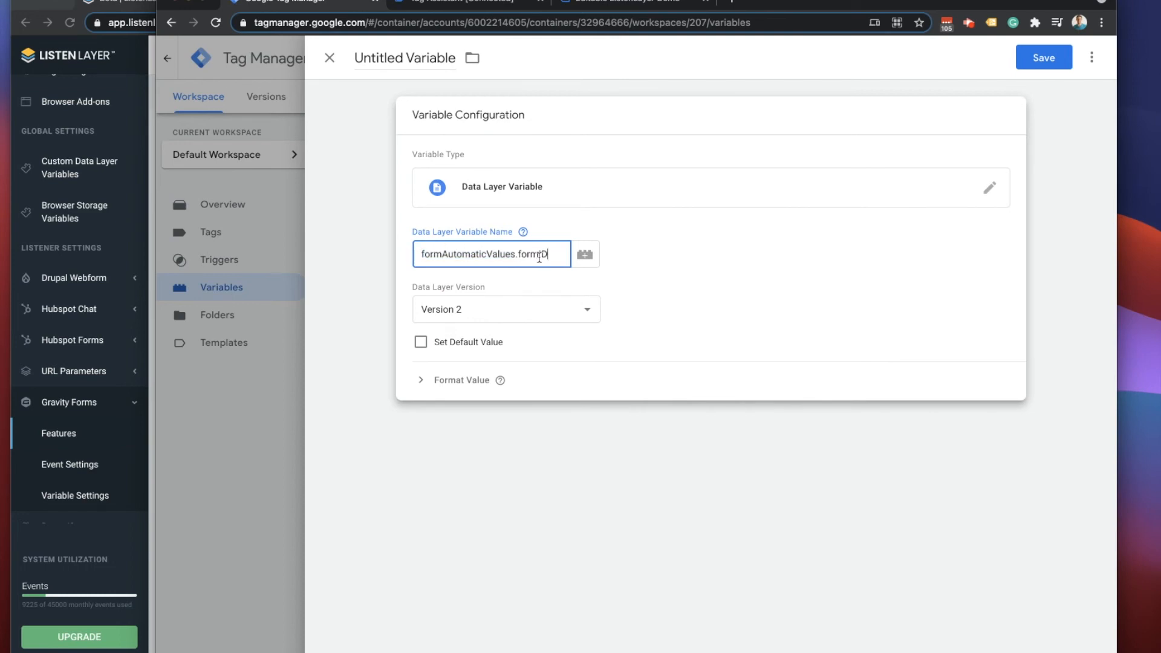
- Name the new variable FormID, without a space, and save it
click(420, 58)
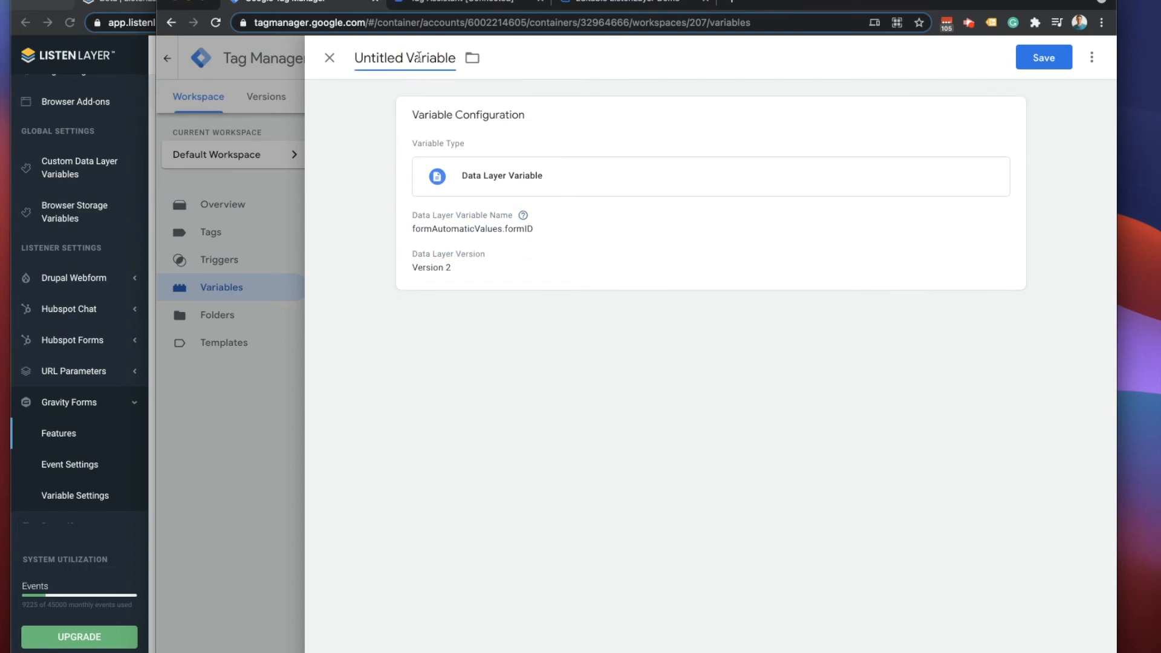
text(Form ID)
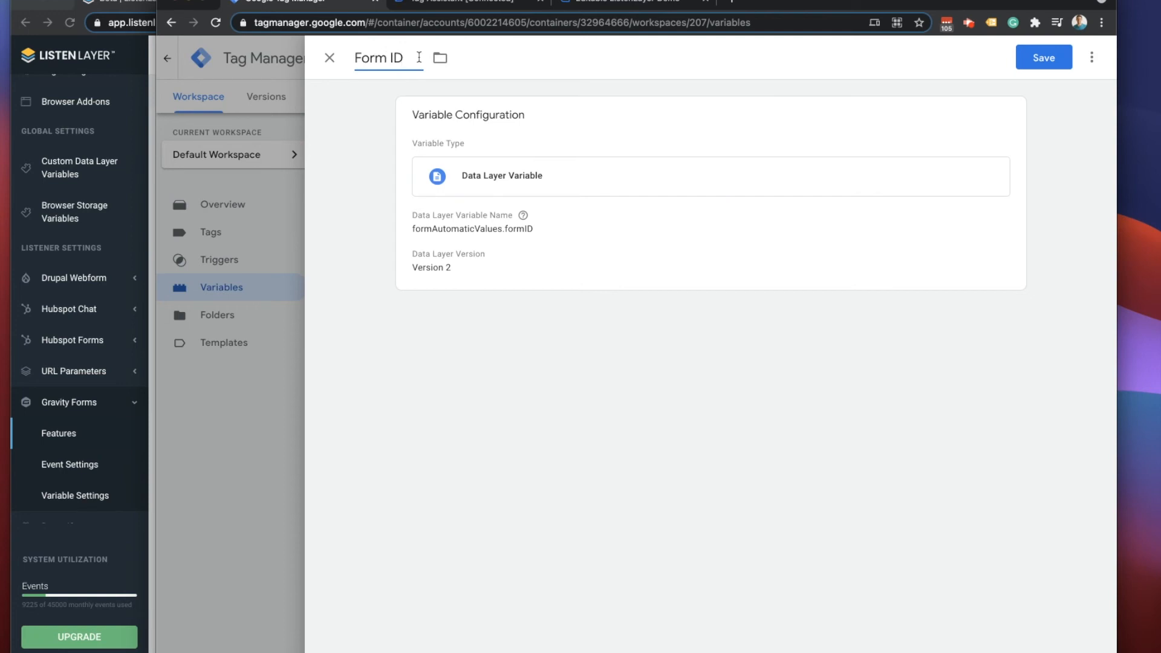
click(1040, 56)
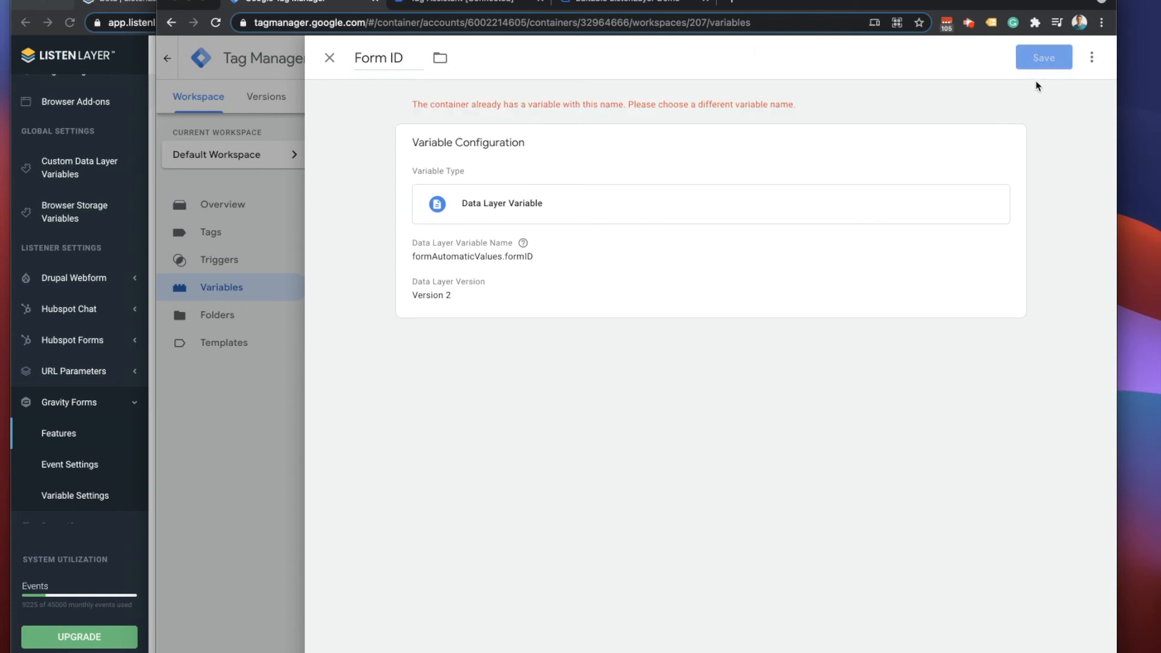
click(388, 58)
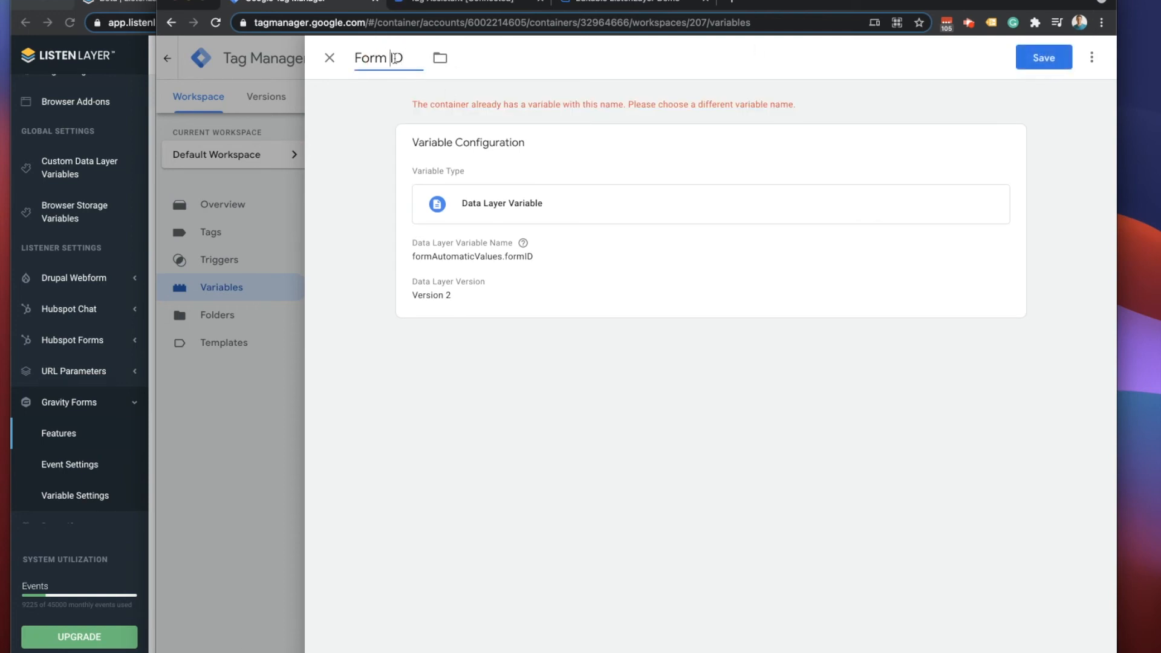
key(BackSpace)
click(1035, 56)
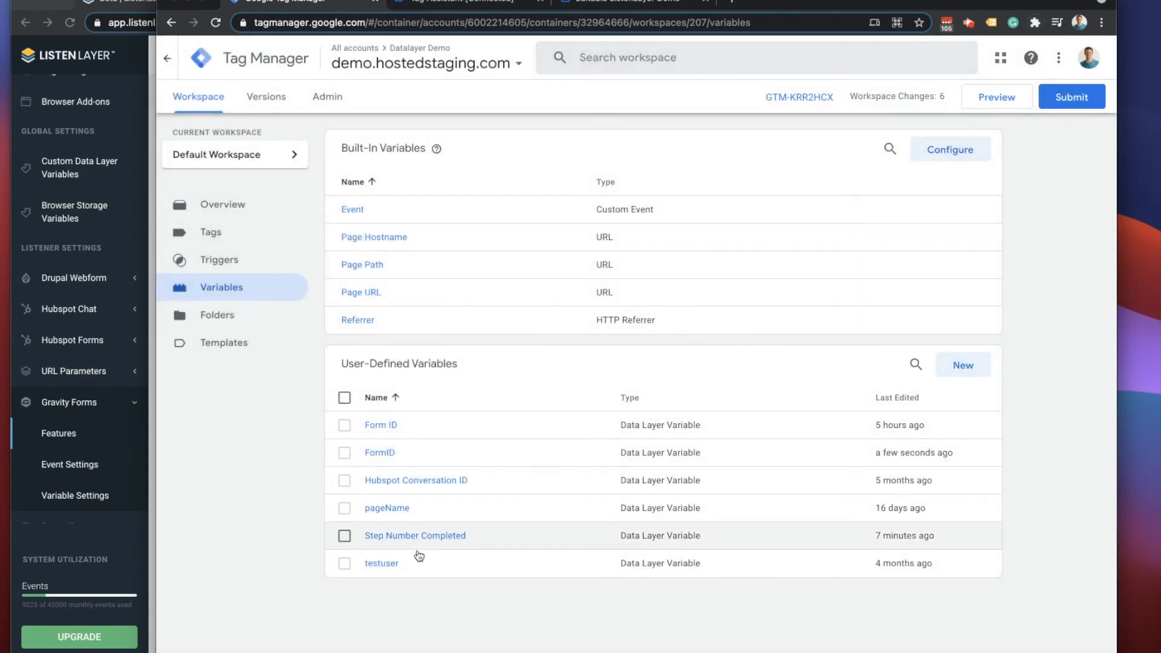
- Add an event parameter named formID with the value {{FormID}} to the Multi Step Event tag
click(208, 232)
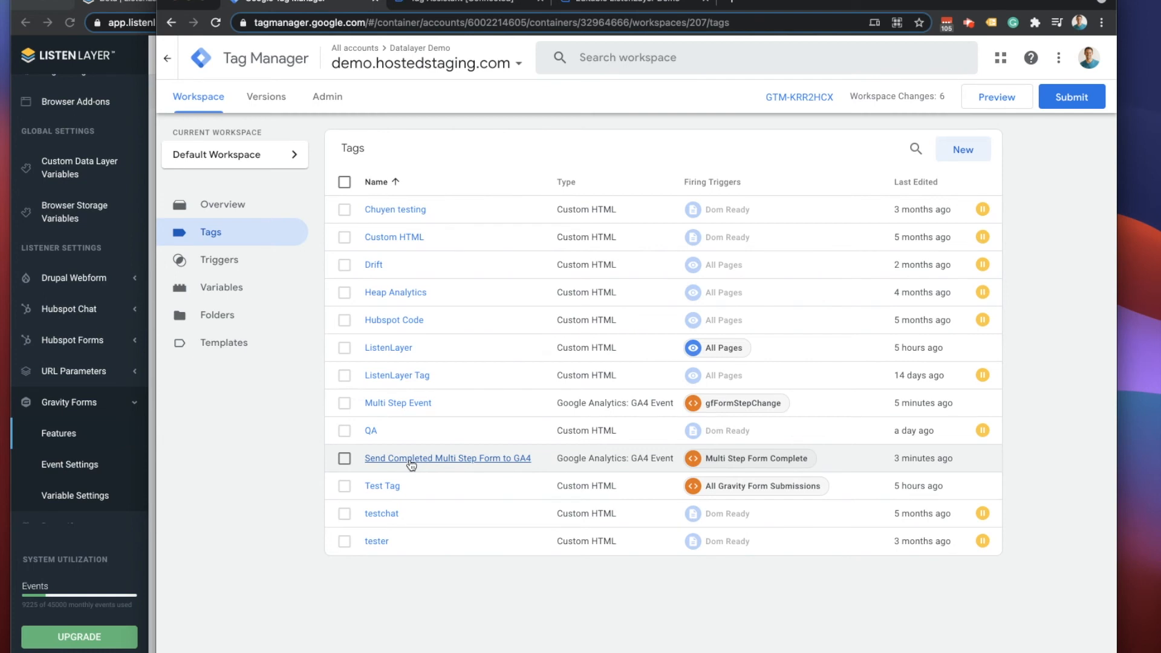
click(394, 403)
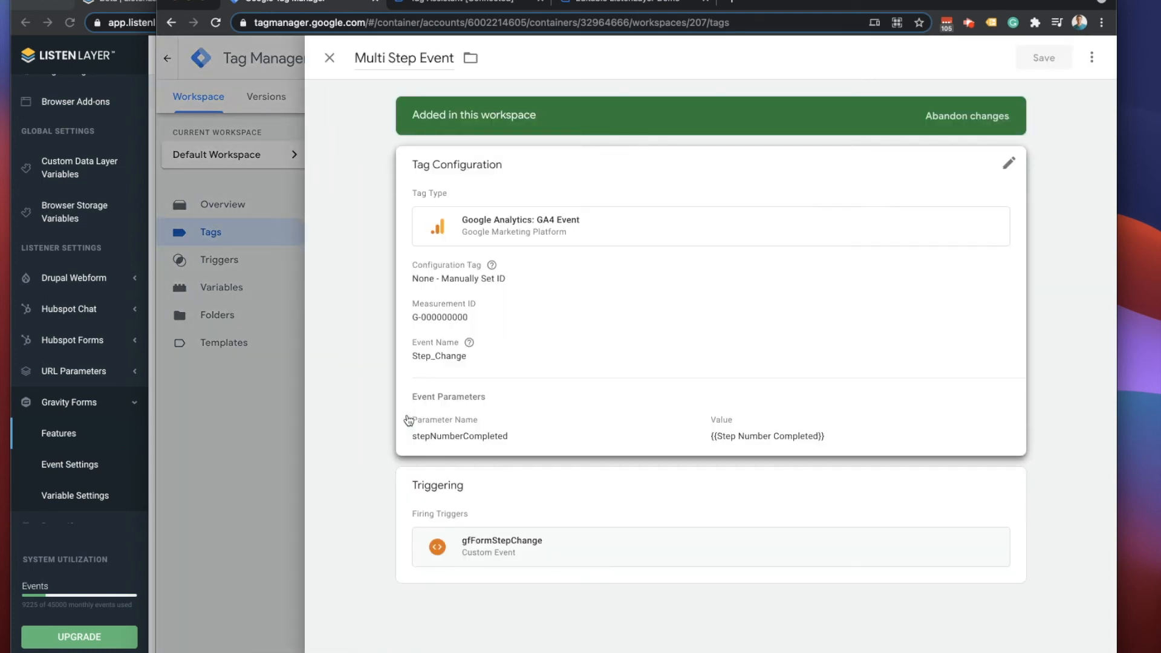
click(549, 411)
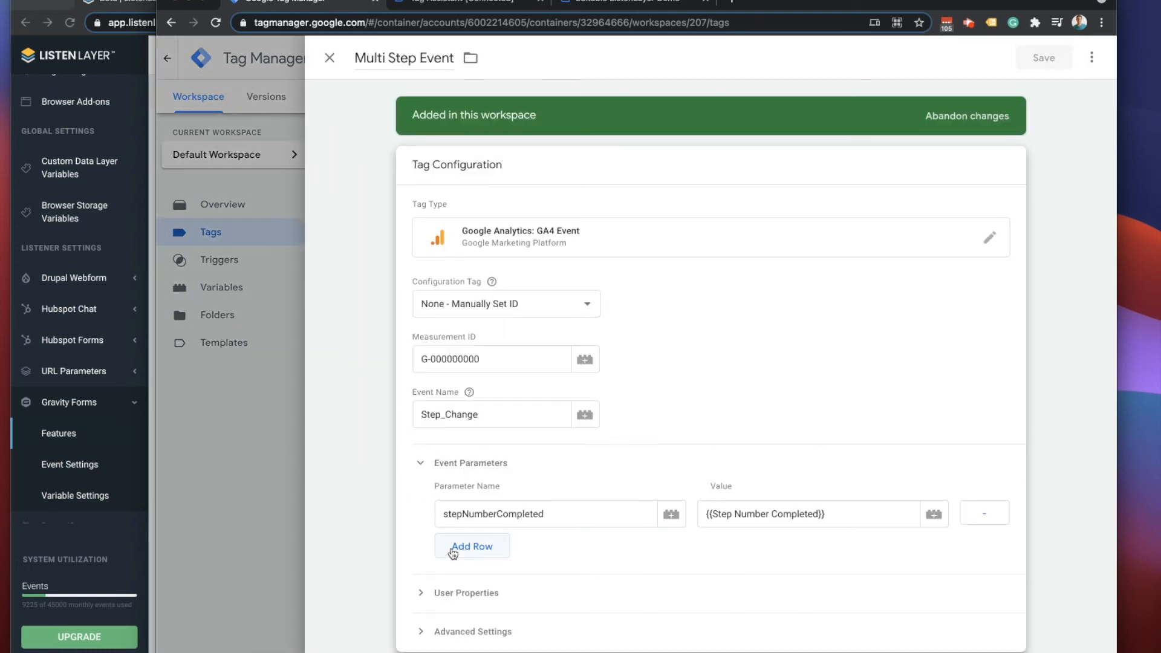
click(450, 550)
click(453, 548)
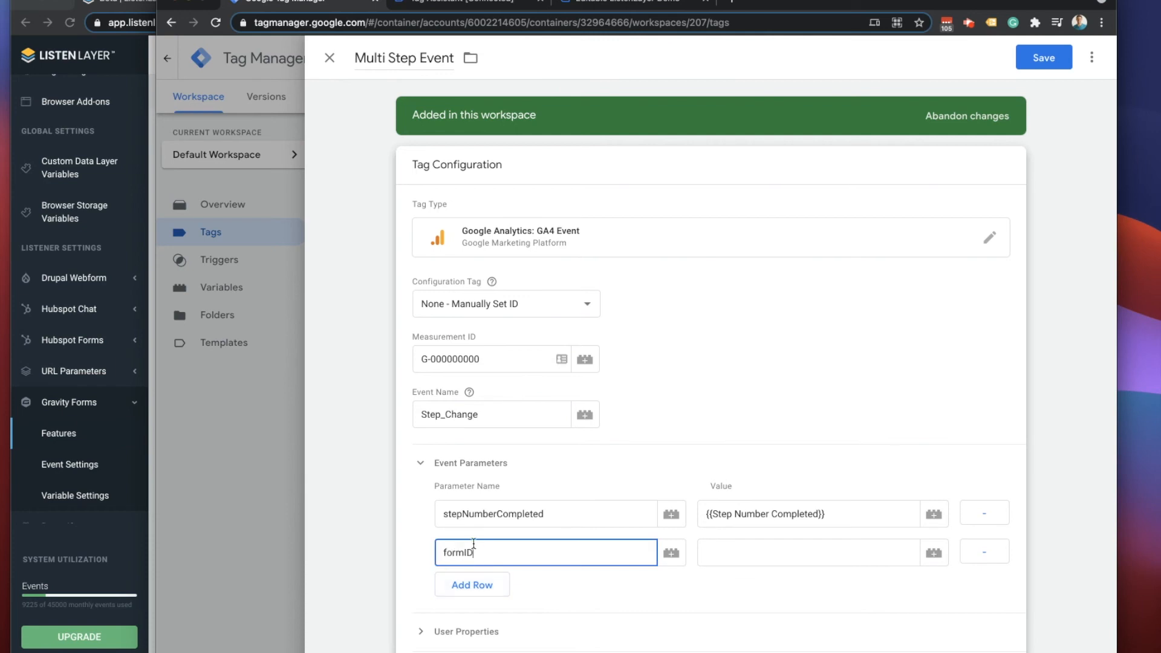
click(776, 550)
click(933, 553)
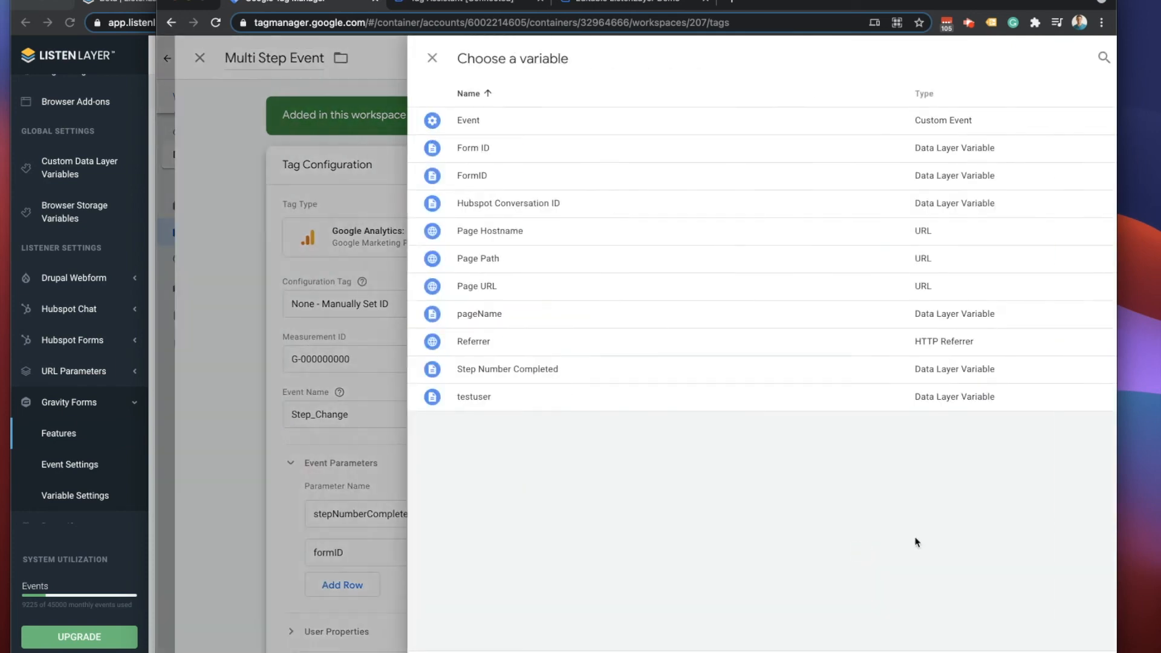
click(370, 176)
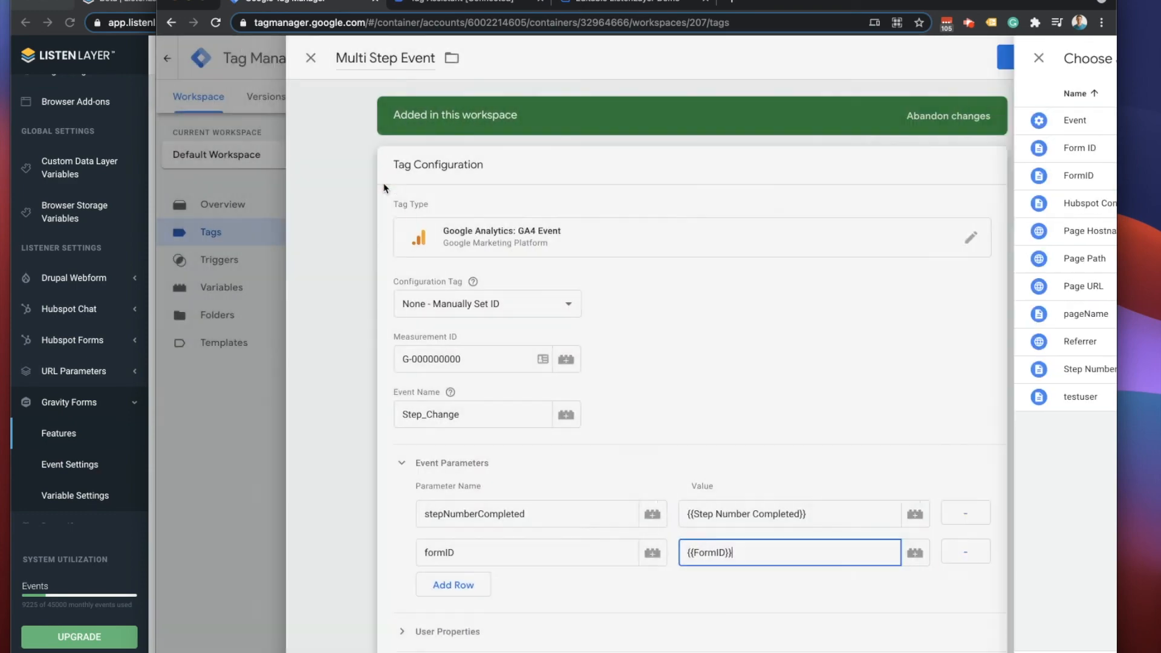
scroll(744, 548, down, 2)
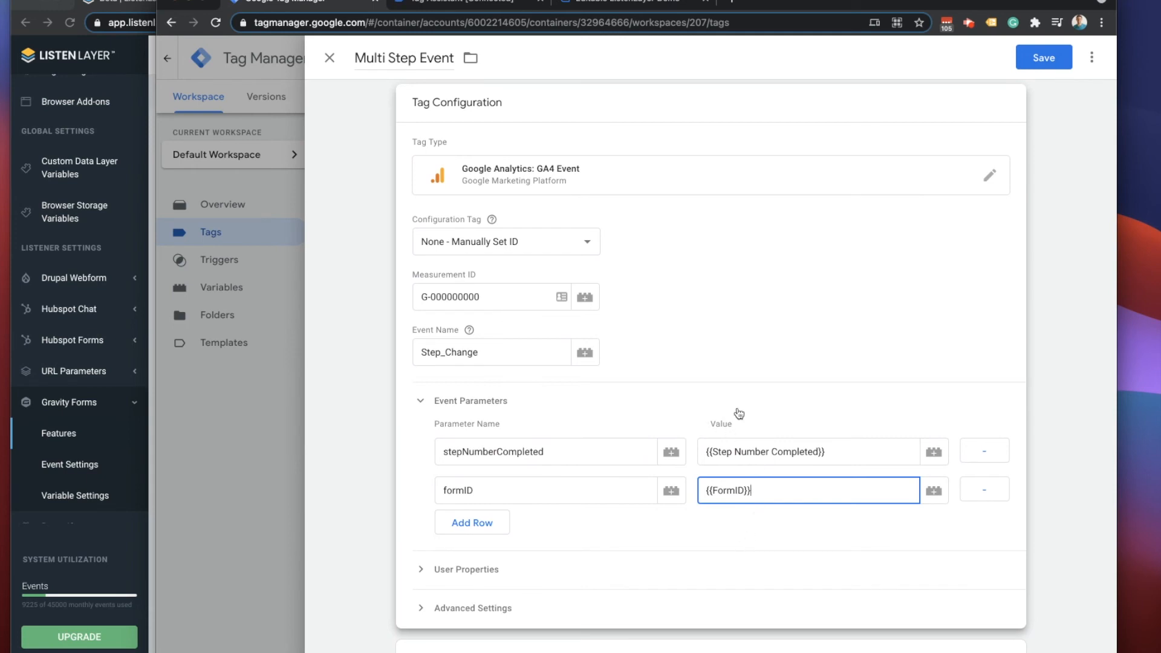
click(469, 330)
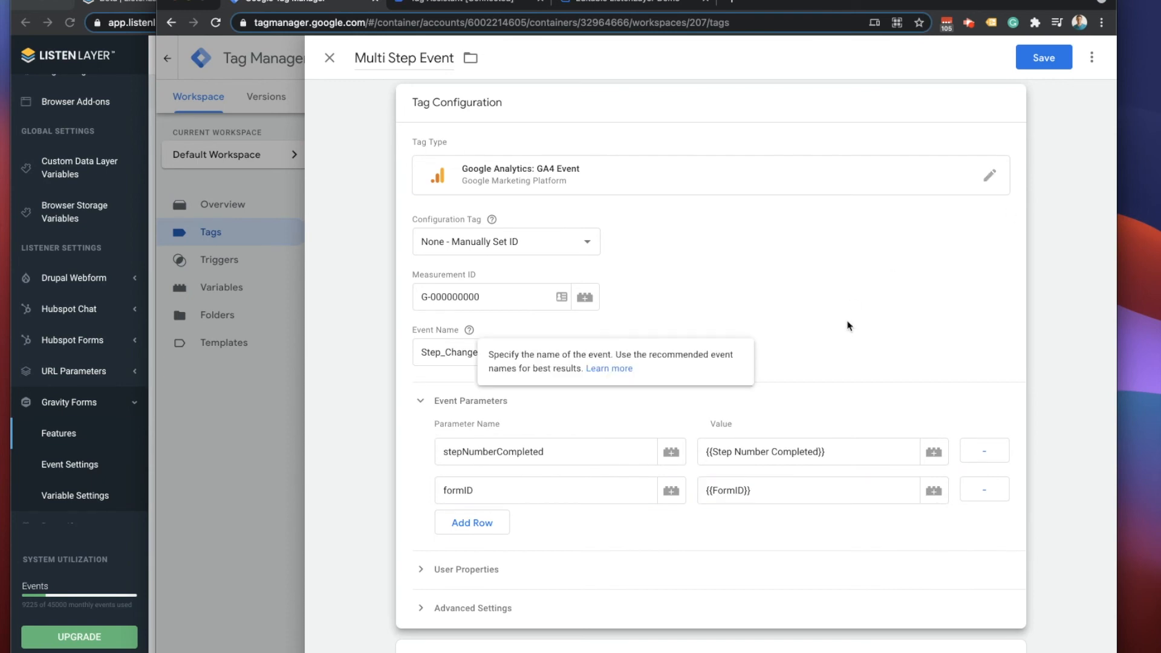
- Save the Multi Step Event tag with its stepNumberCompleted and formID event parameters
drag(833, 452, 701, 451)
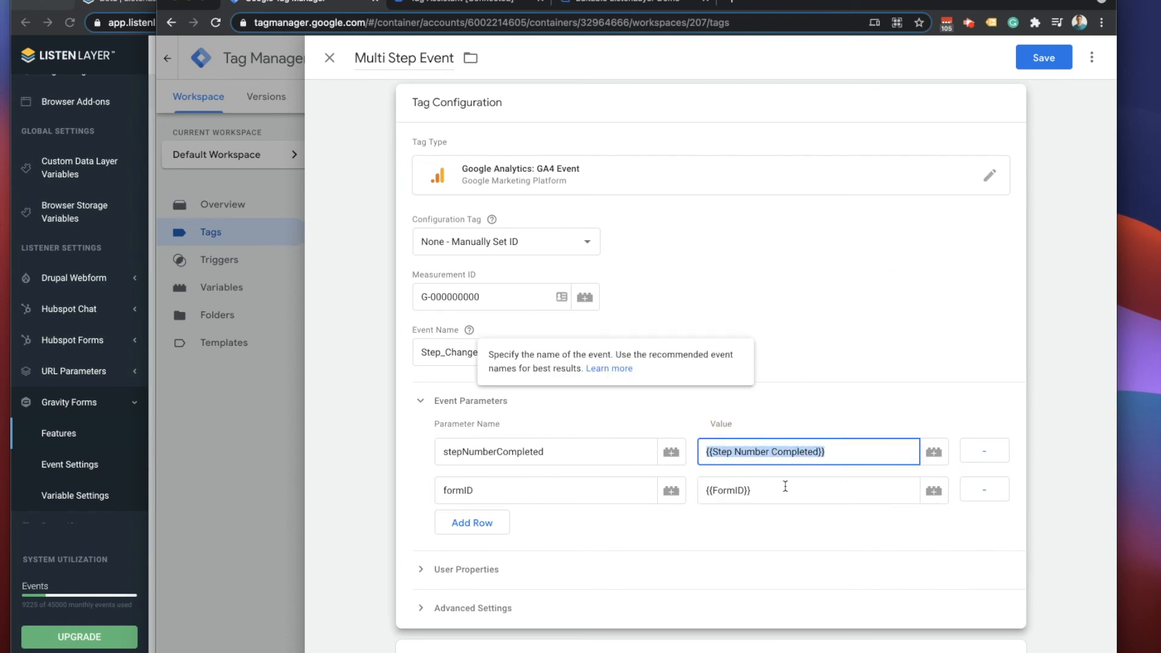
drag(785, 486, 689, 489)
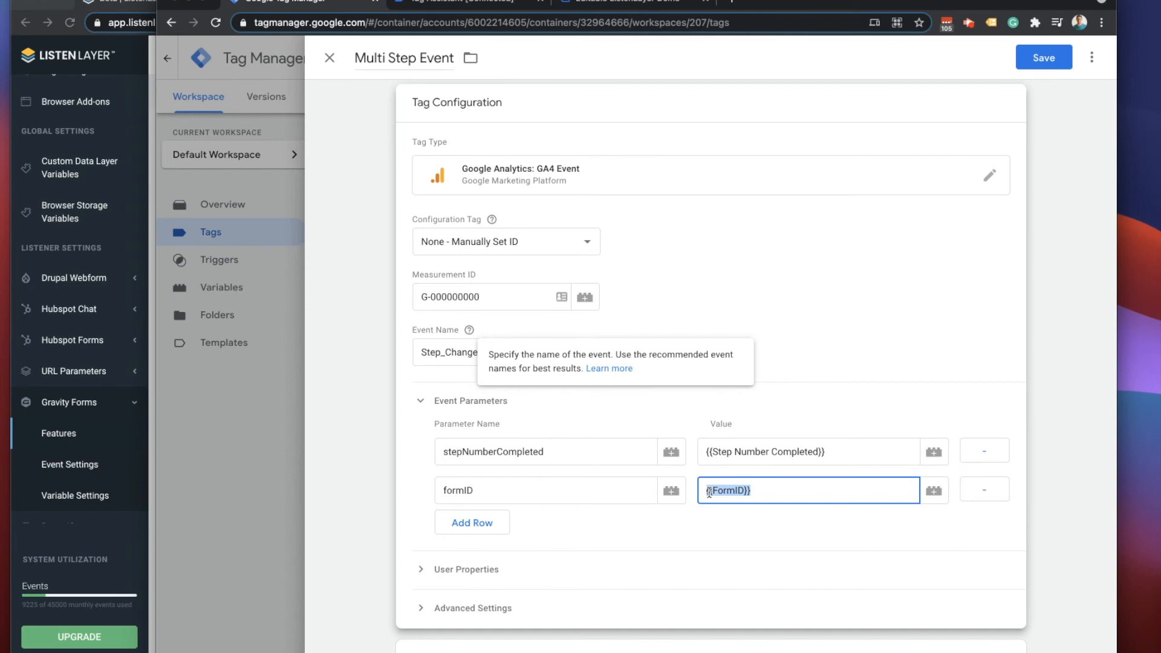
click(1052, 60)
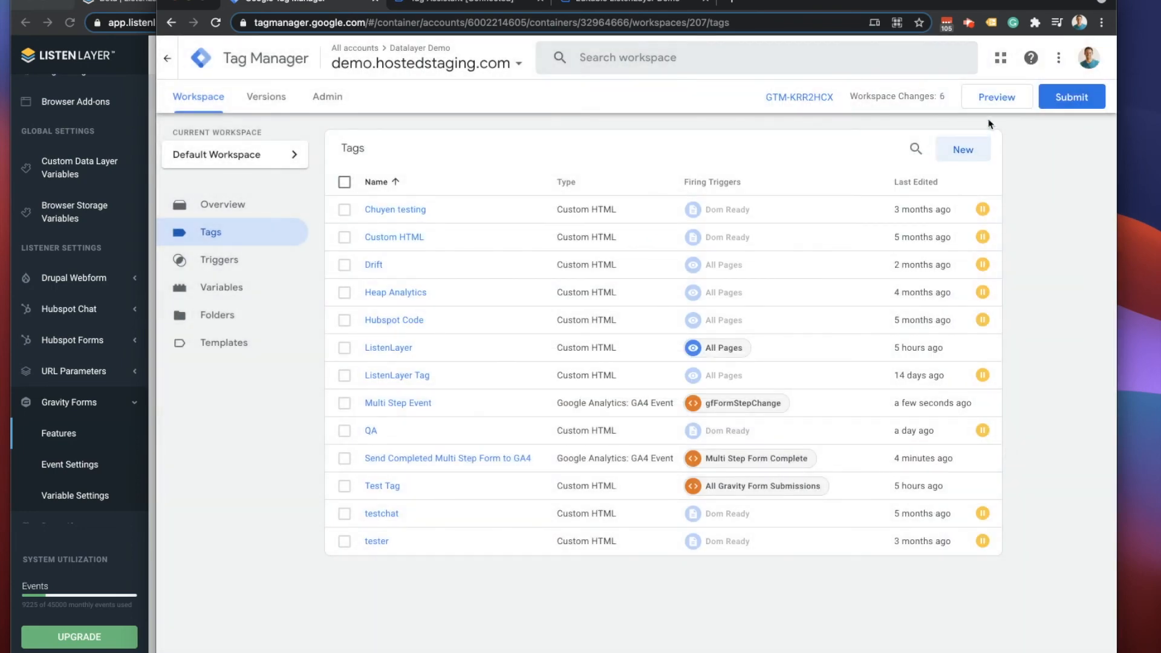
- Start a container preview connected to the demo site and open the Gravity Form section's Step Form there
click(992, 96)
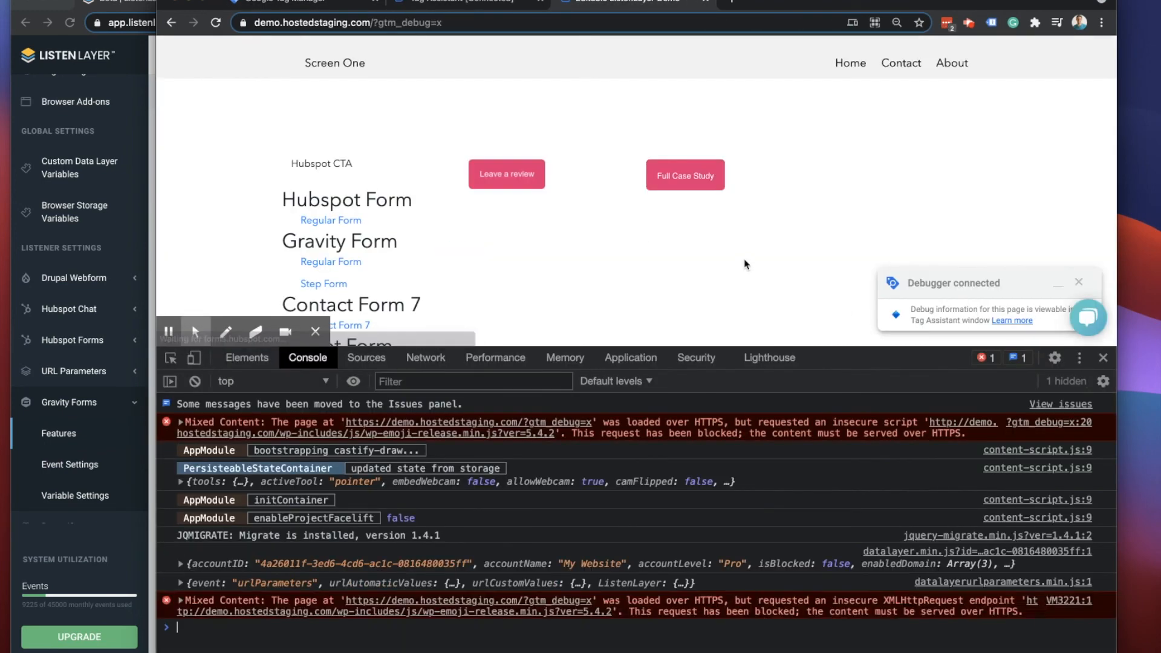
click(320, 285)
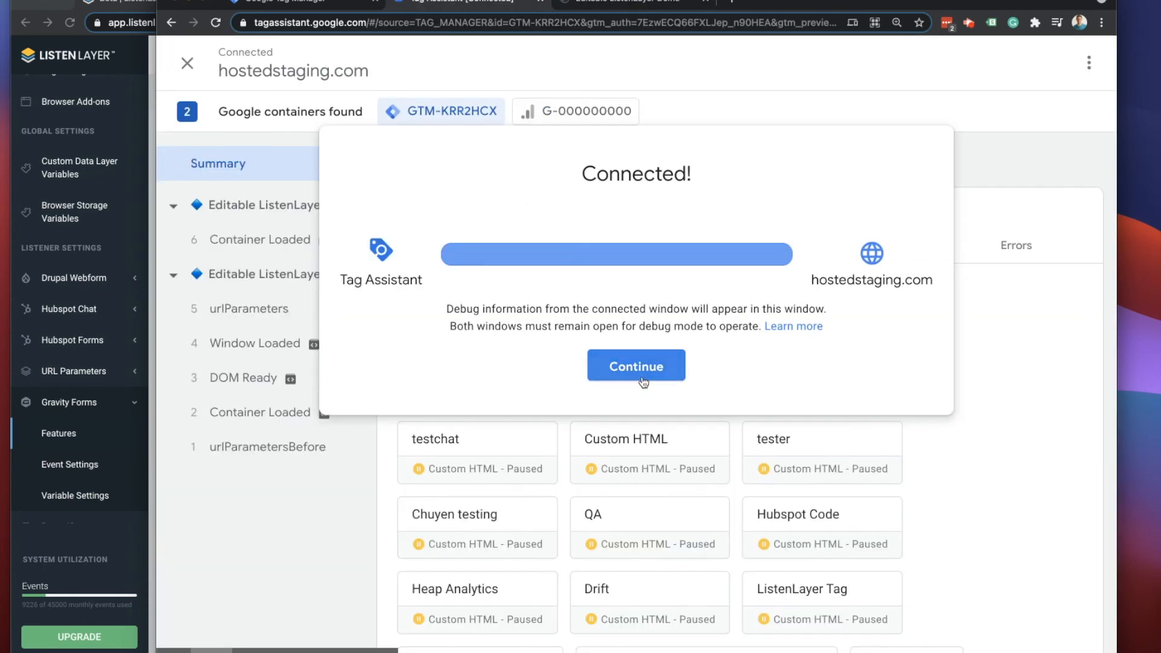
click(636, 366)
click(627, 5)
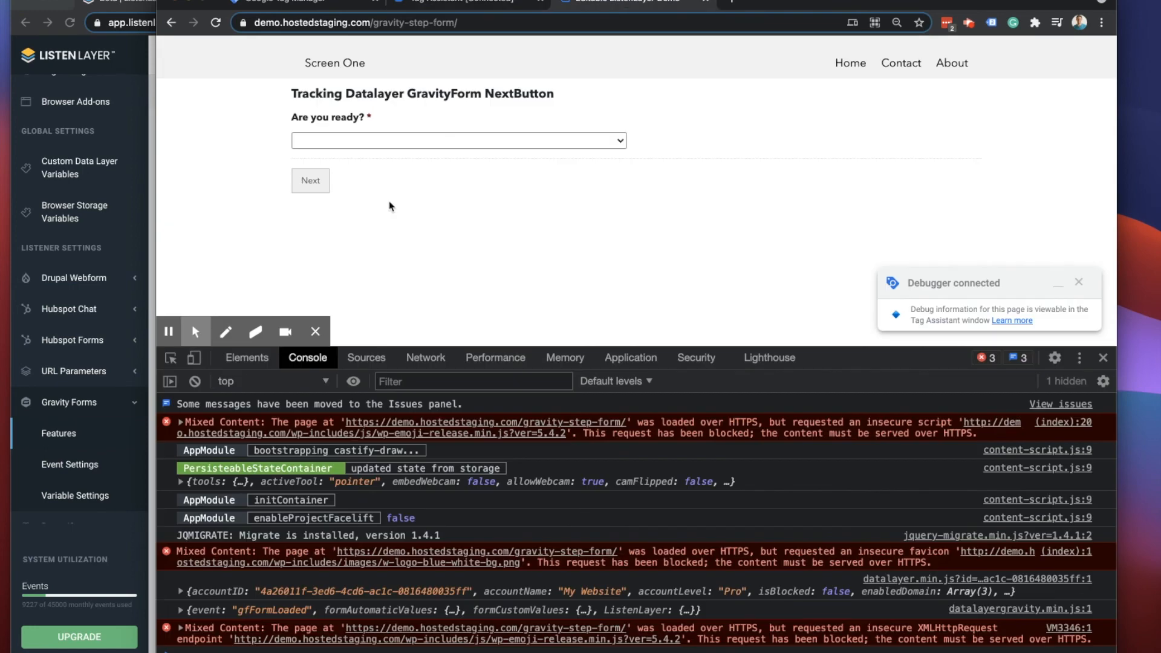
- Answer "Are you ready?" with First Choice and advance the demo form to its second step
click(348, 146)
click(335, 159)
click(313, 191)
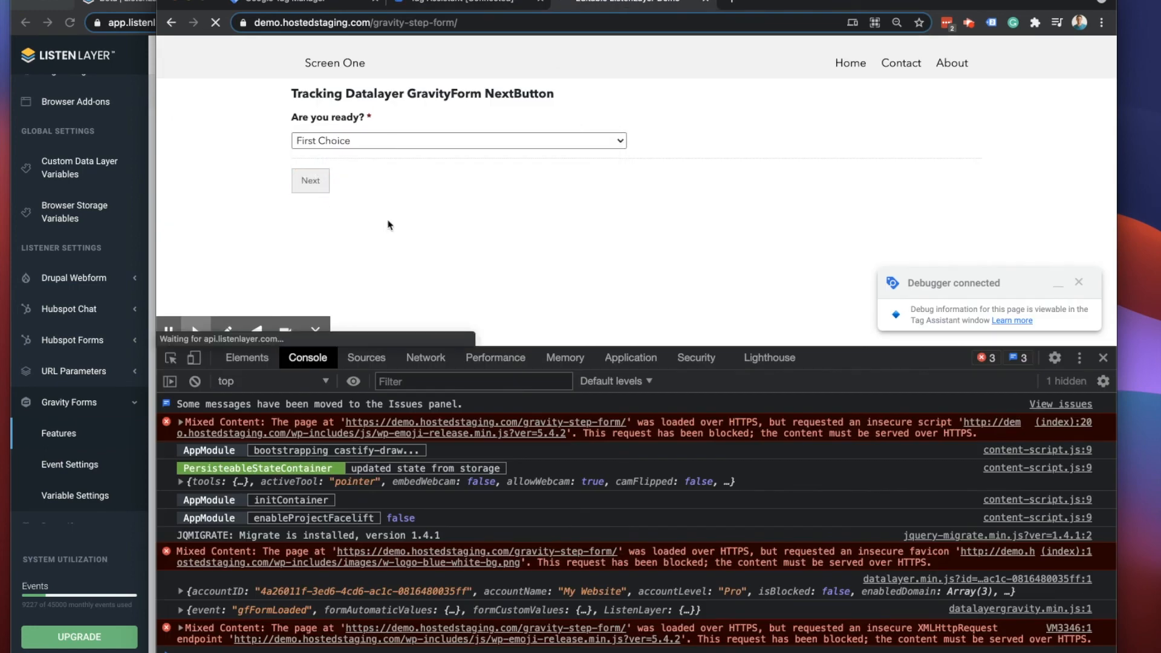
- In Tag Assistant, inspect the Multi Step Event tag's details under the latest gfFormStepChange event
click(469, 3)
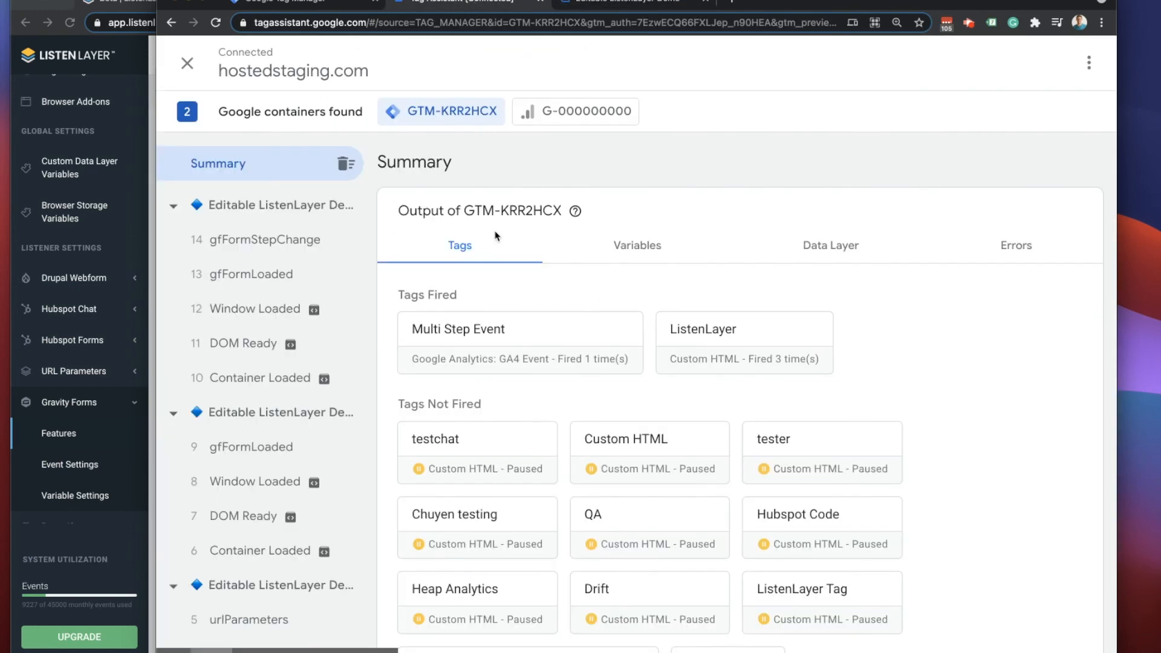
click(248, 235)
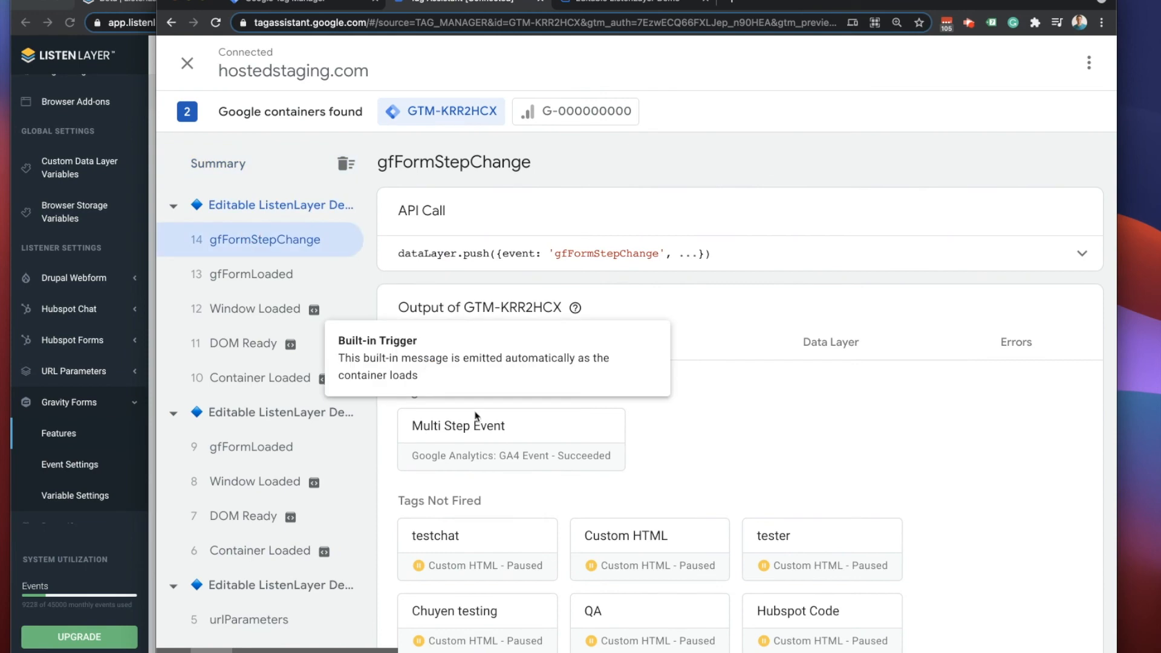
click(515, 441)
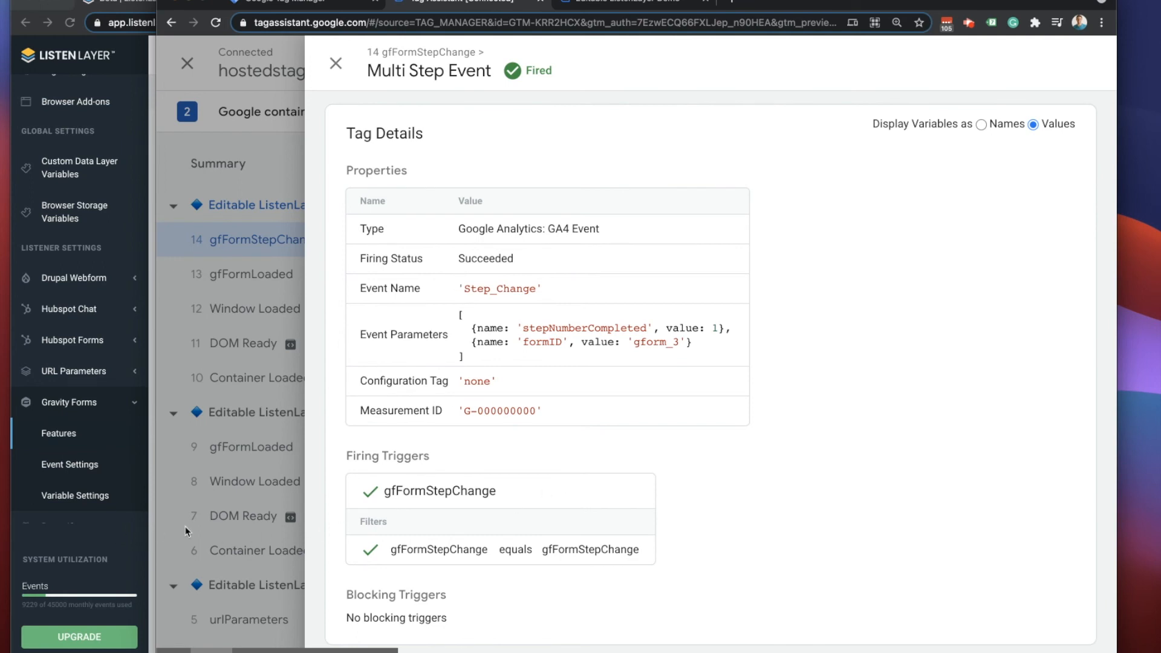
- Review ListenLayer's Customization & Storage features for Gravity Forms, and close the Multi Step Event details back in Tag Assistant
click(110, 531)
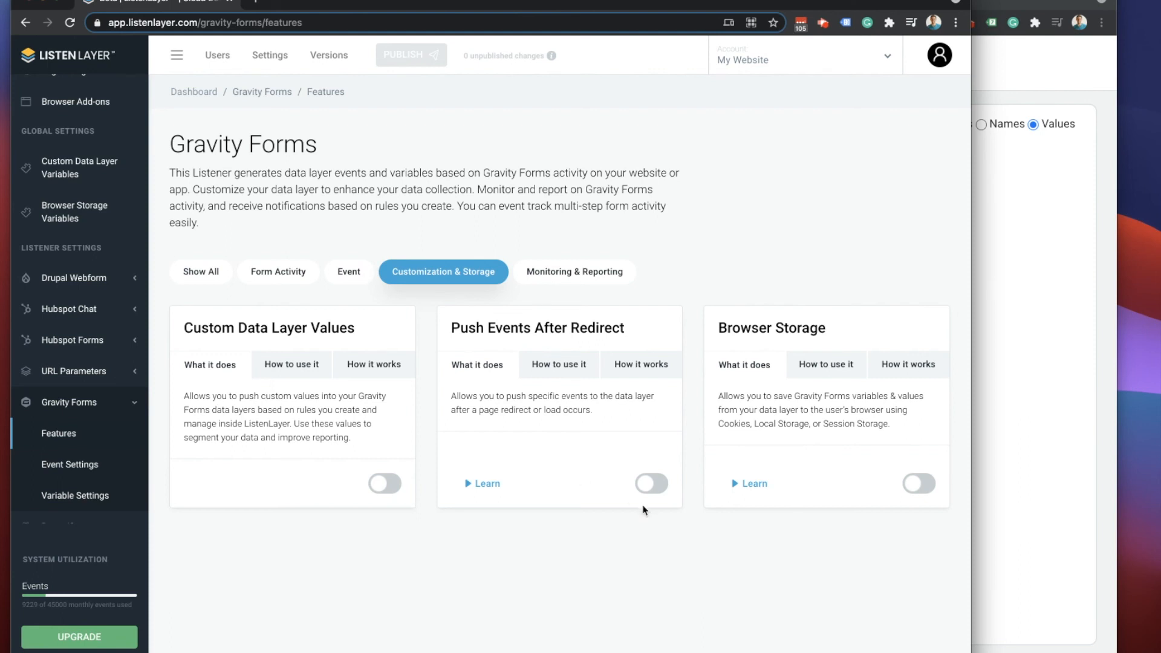
click(1013, 401)
click(333, 71)
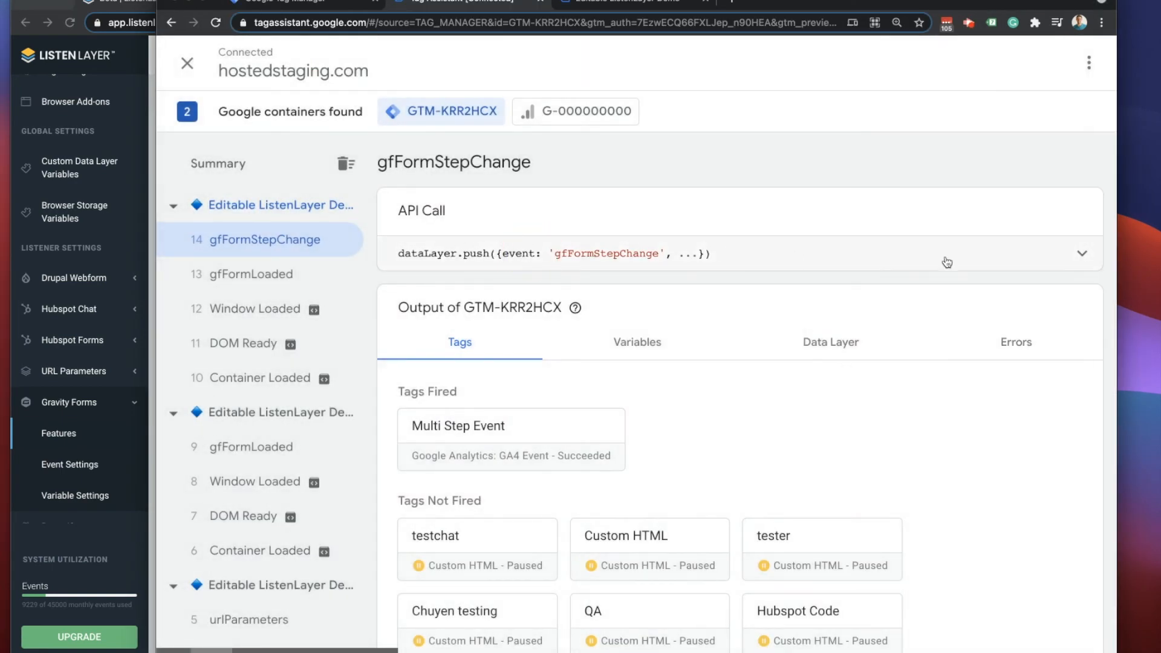
- Expand the gfFormStepChange API call and highlight its formCustomValues entry
click(1030, 264)
scroll(407, 486, down, 8)
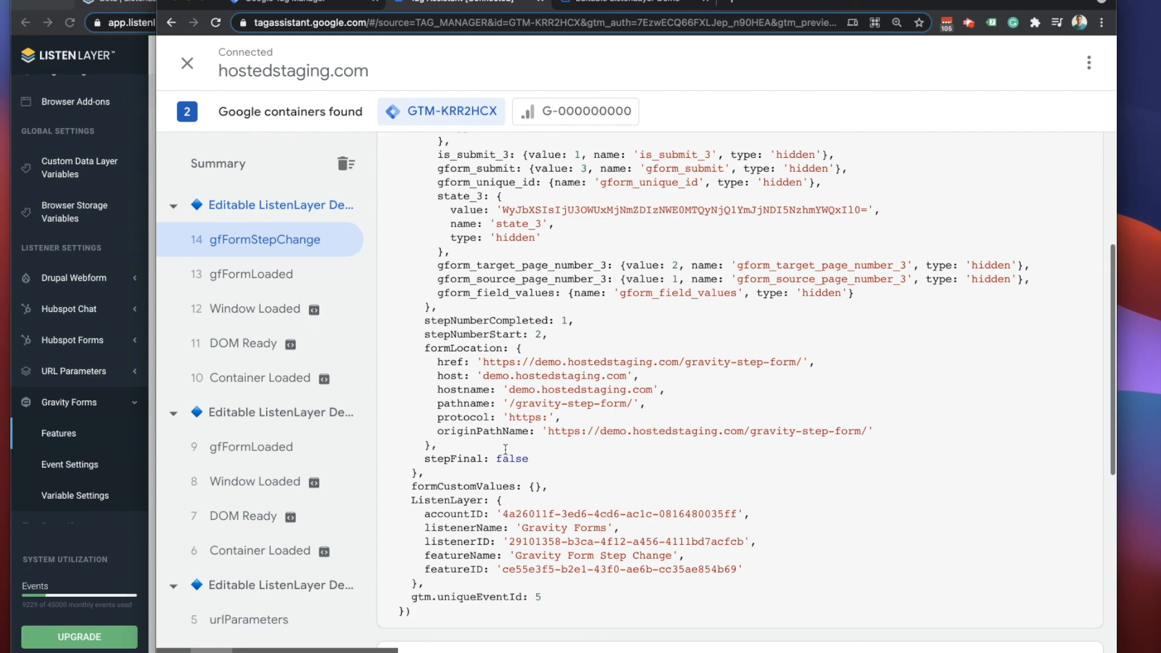
drag(407, 485, 715, 484)
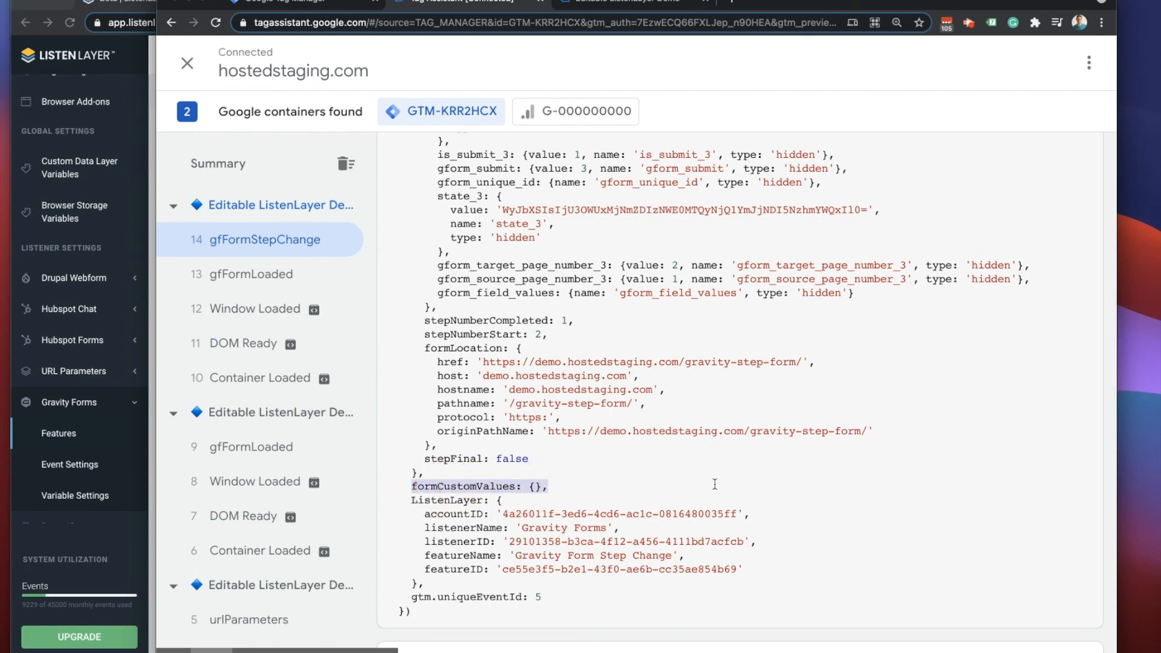
- Back on the demo form, select Second Choice for Test Radio and enter test as the Company, advancing past both steps
click(629, 4)
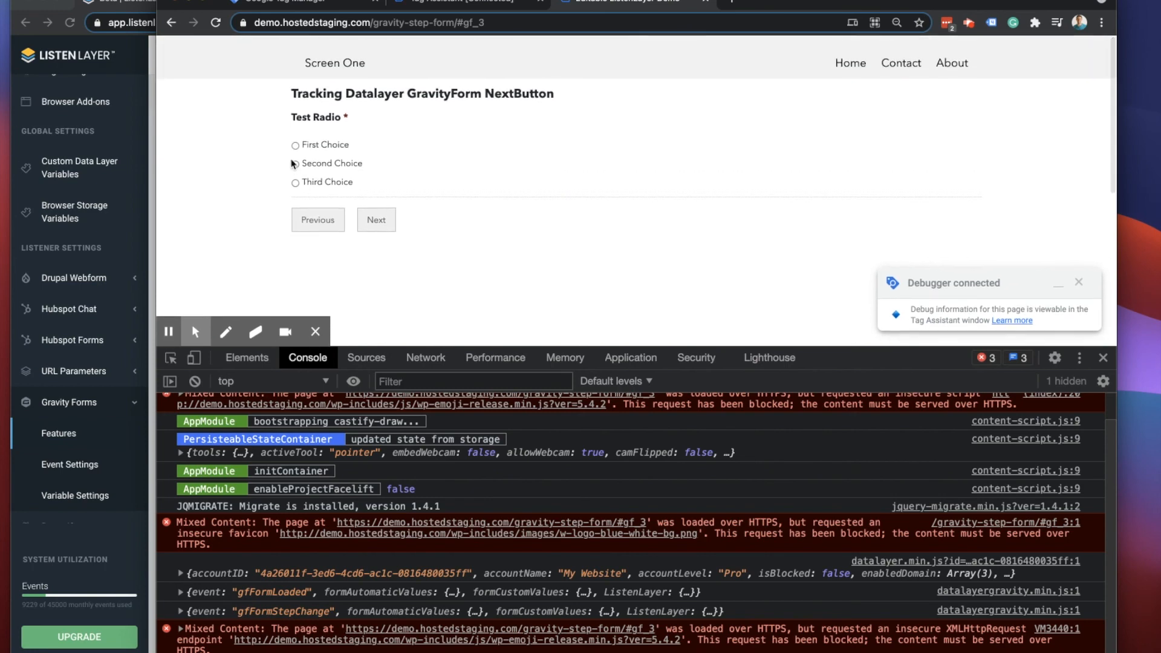
click(295, 168)
click(377, 224)
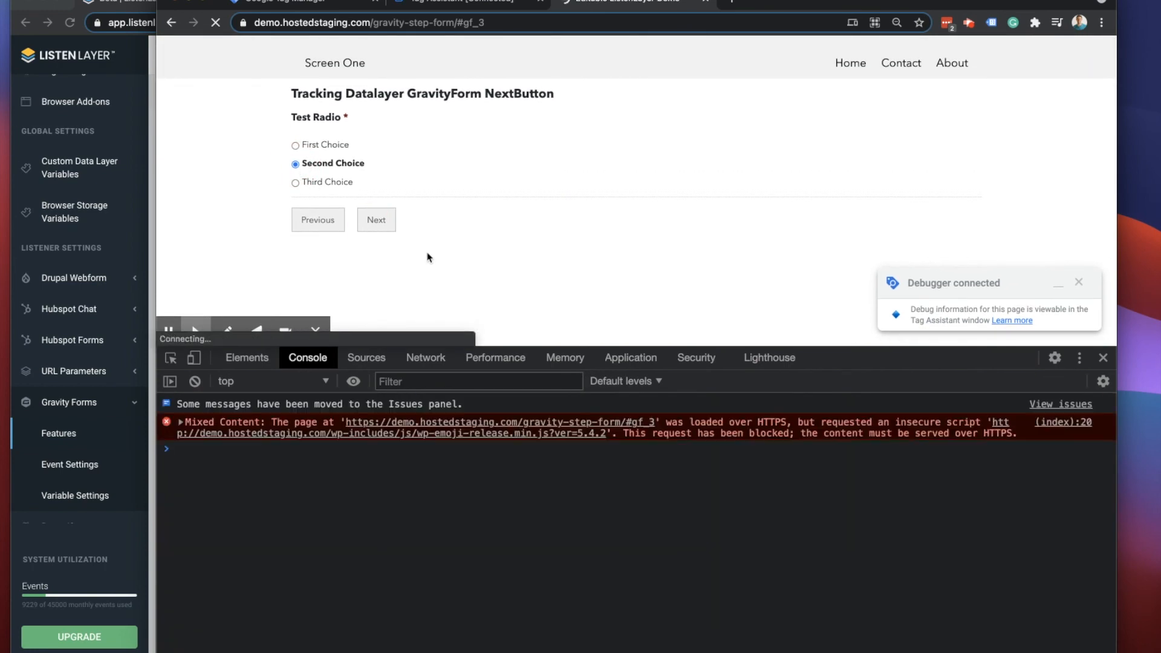
click(319, 95)
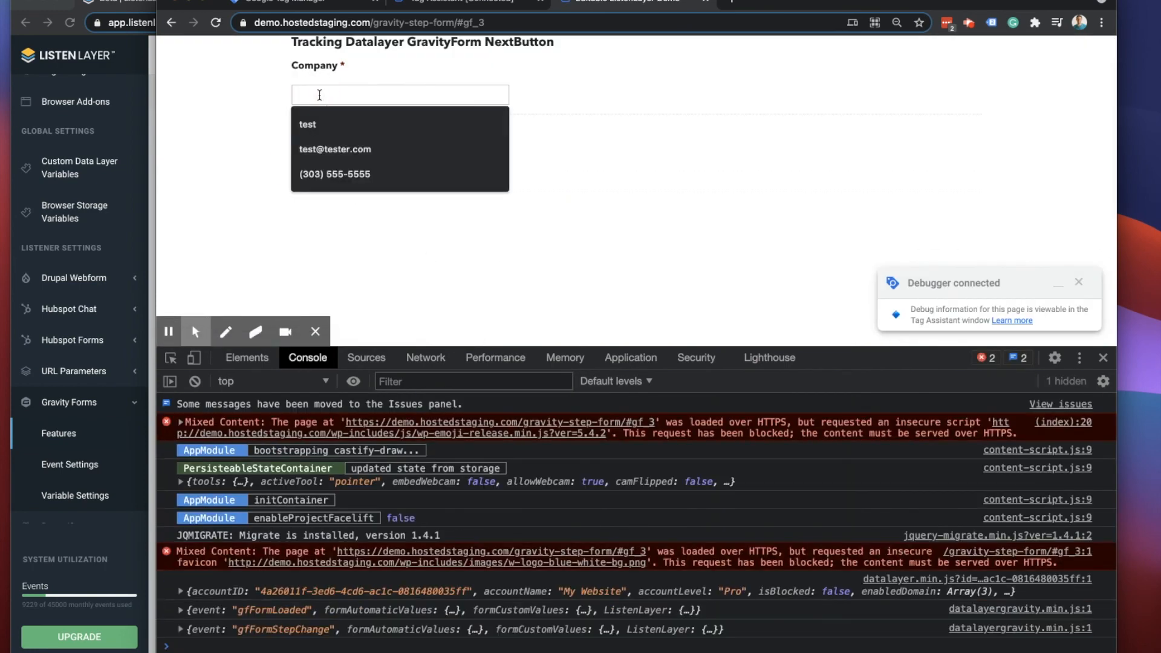
text(test)
click(386, 139)
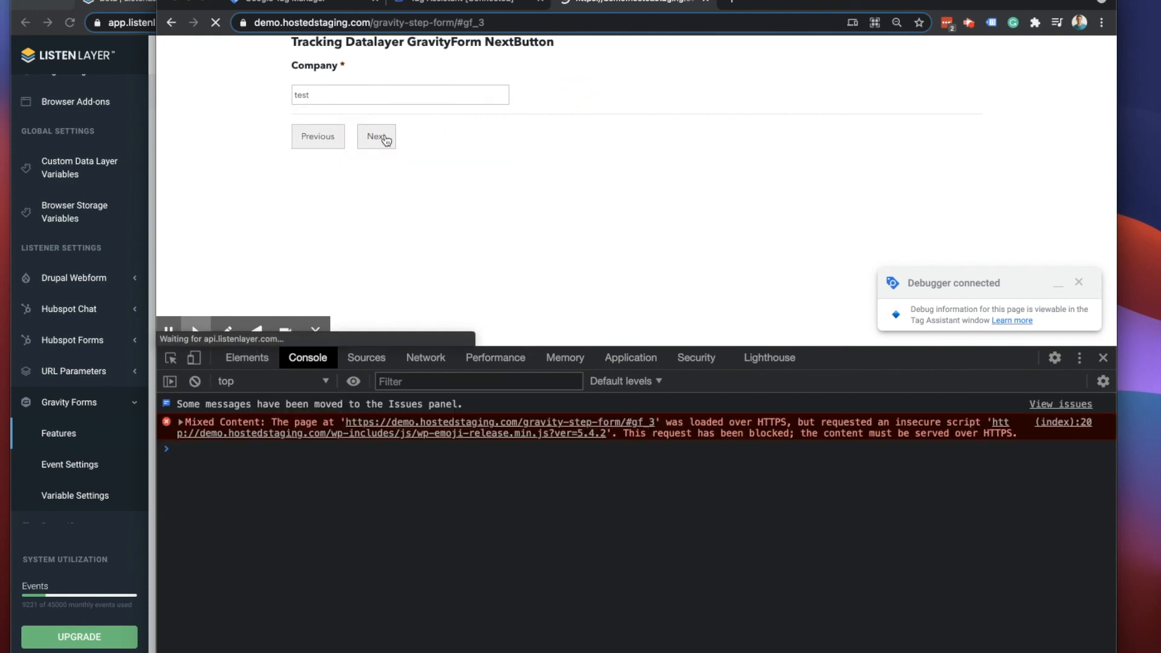
- Select Tennis in the sports step and 2 in the Choose list, submitting the completed demo form
click(304, 117)
click(375, 201)
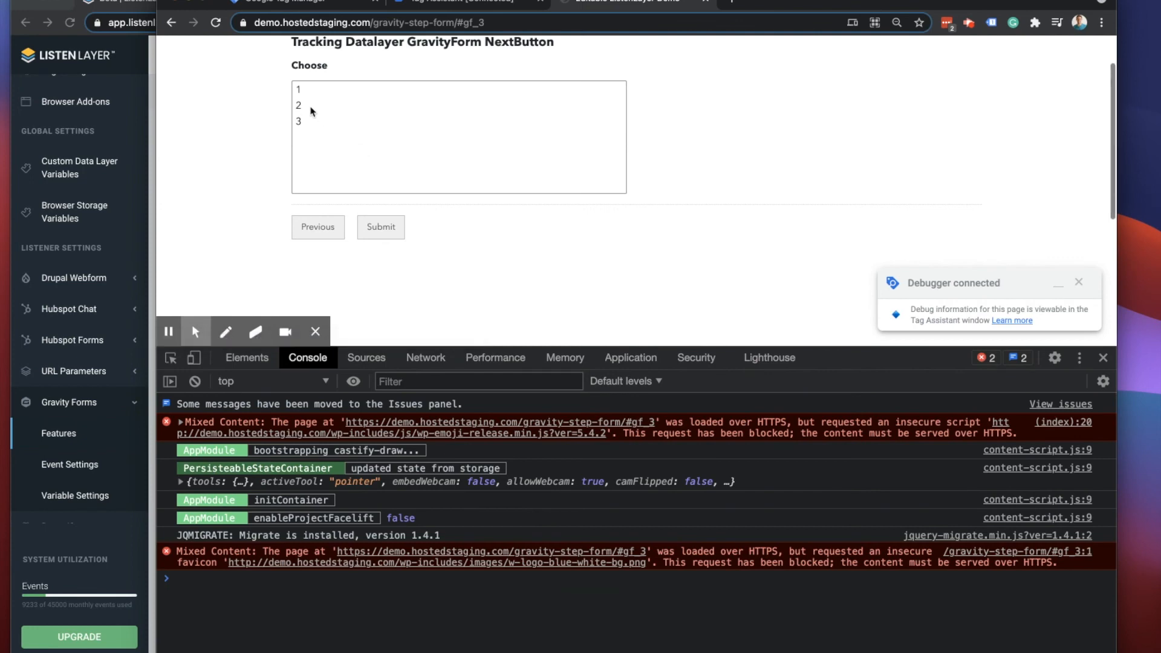
click(315, 105)
click(381, 227)
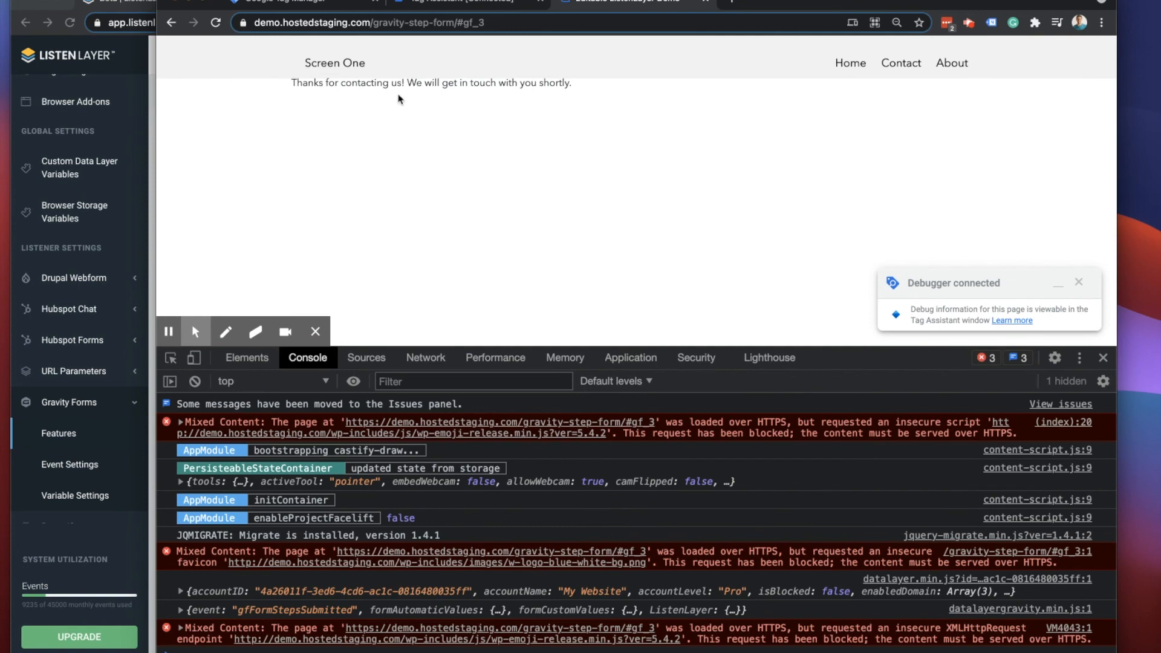
- In Tag Assistant, review the gfFormStepsSubmitted event's submitted form values and collapse its API call
click(423, 4)
click(241, 241)
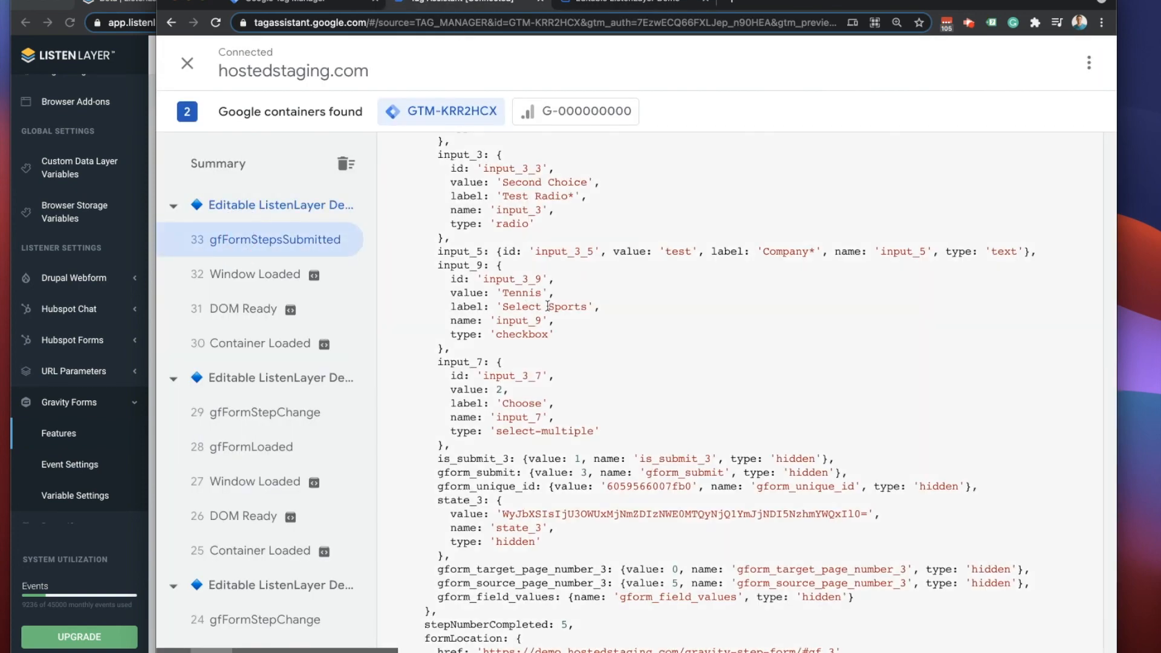
scroll(547, 305, up, 10)
click(1080, 254)
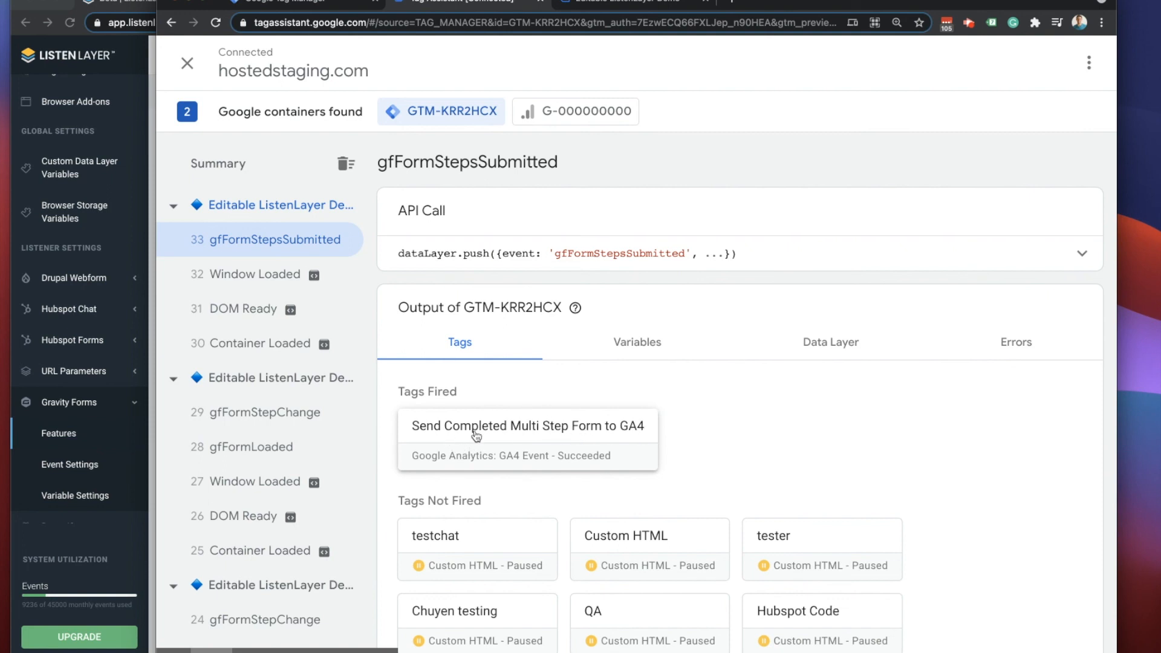
- Inspect the Send Completed Multi Step Form to GA4 tag's details, close them and switch back to ListenLayer
click(578, 437)
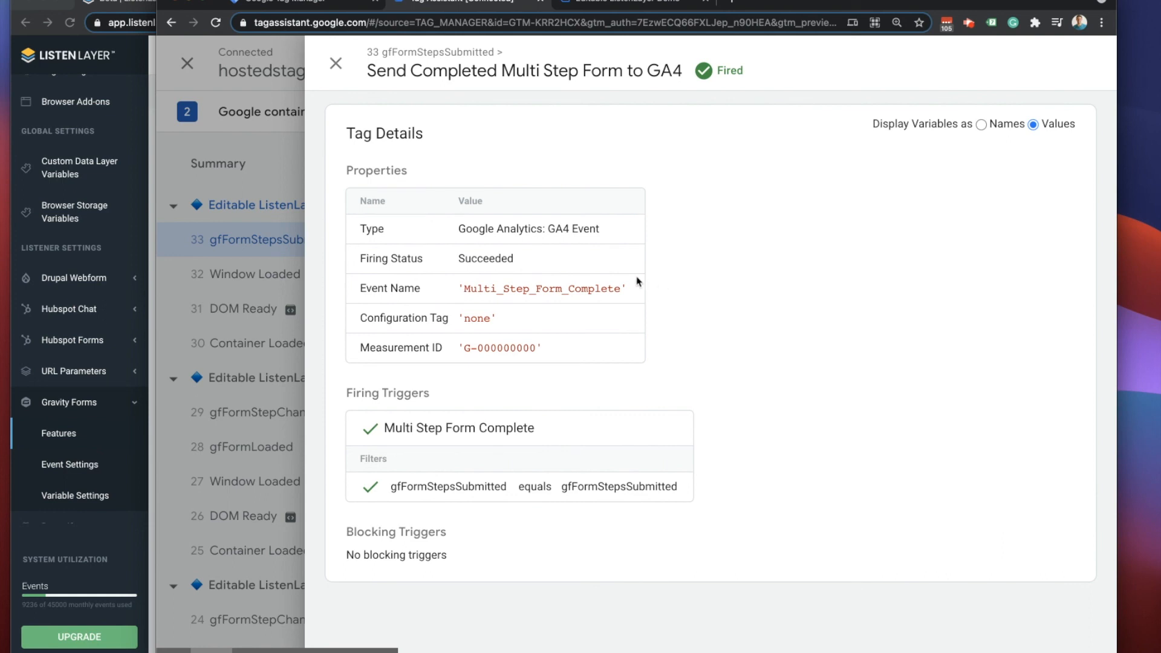
click(336, 64)
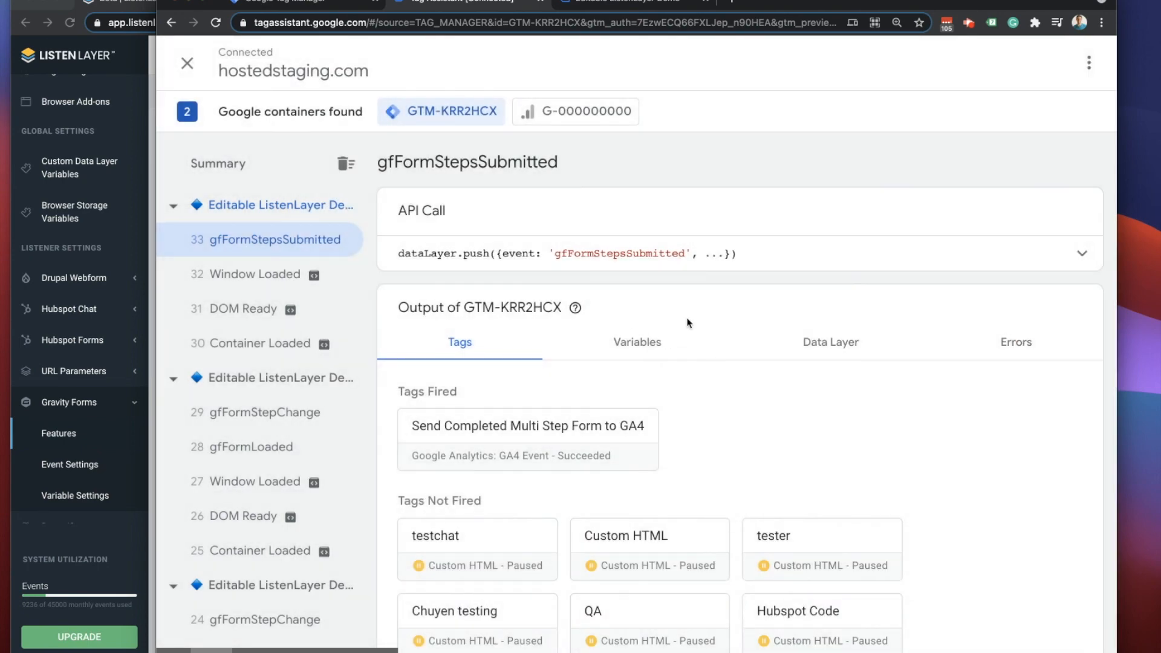
click(121, 535)
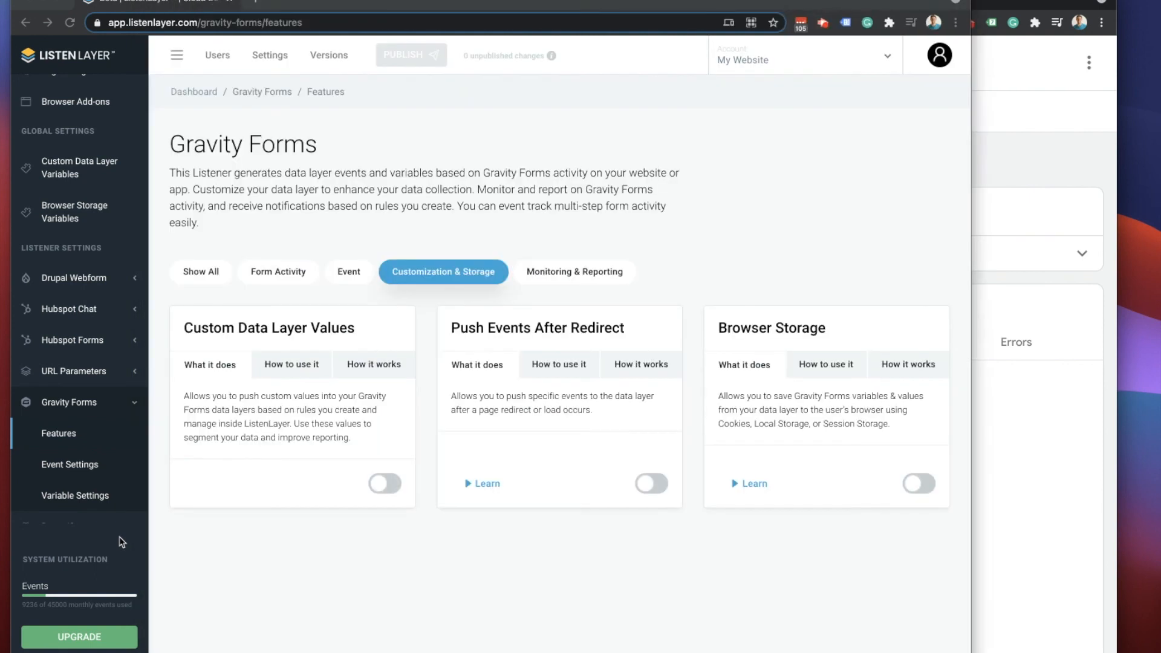